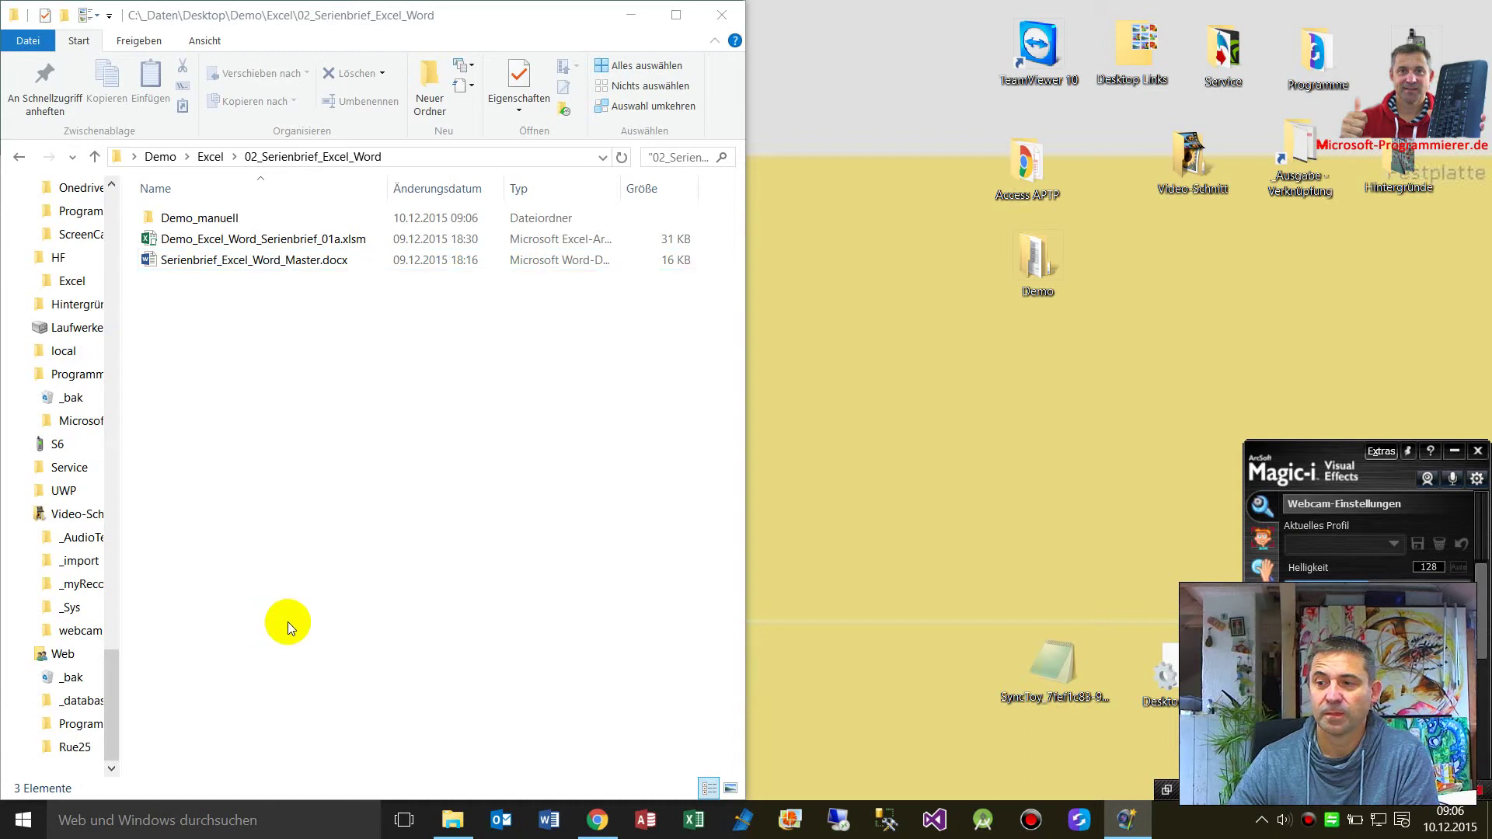
# - Open Demo_Excel_Word_Serienbrief_01a.xlsm in Excel from the project folder window
pyautogui.click(411, 525)
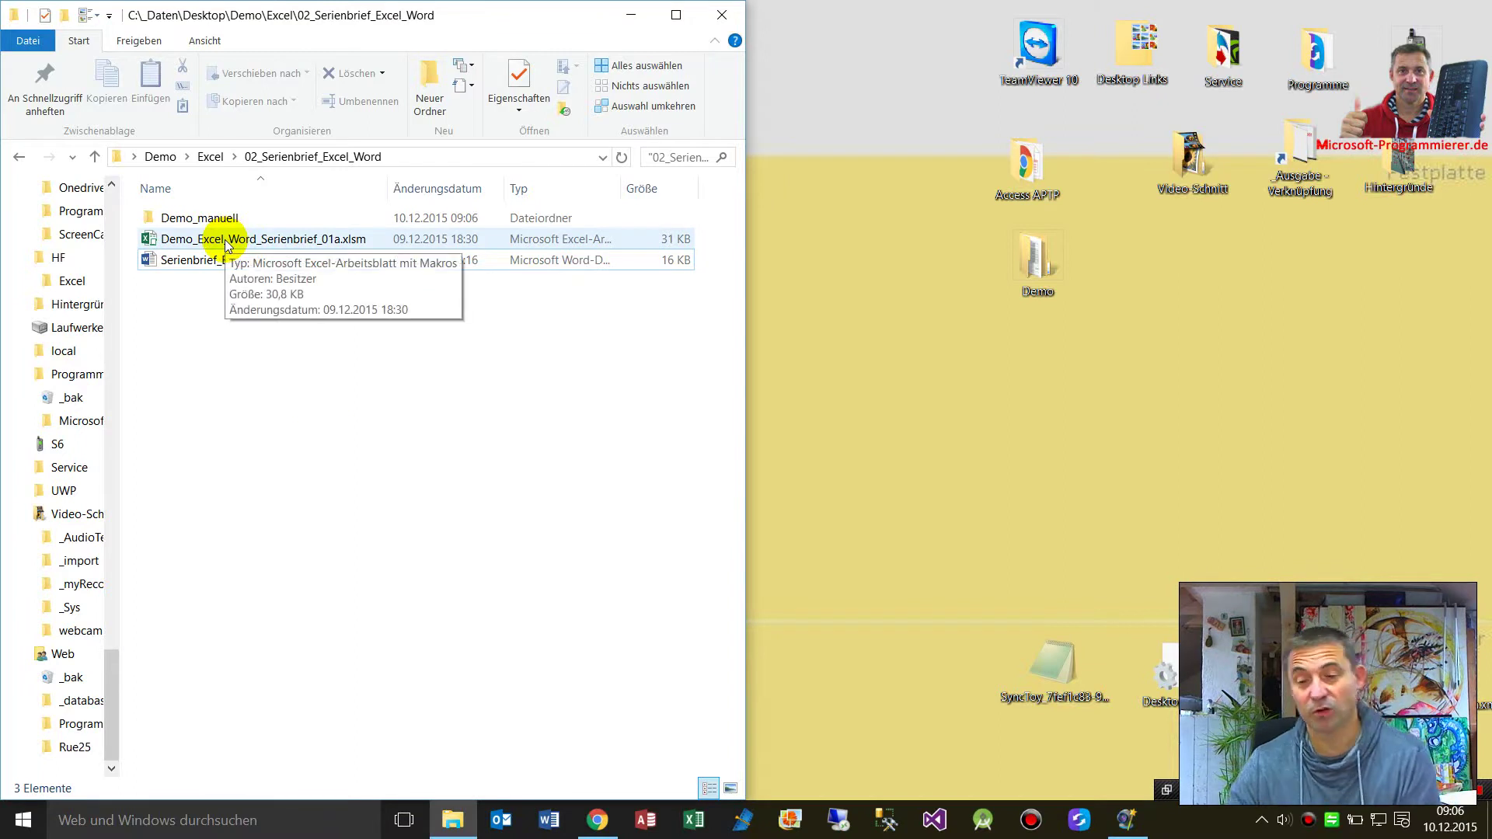
pyautogui.click(221, 240)
pyautogui.doubleClick(220, 241)
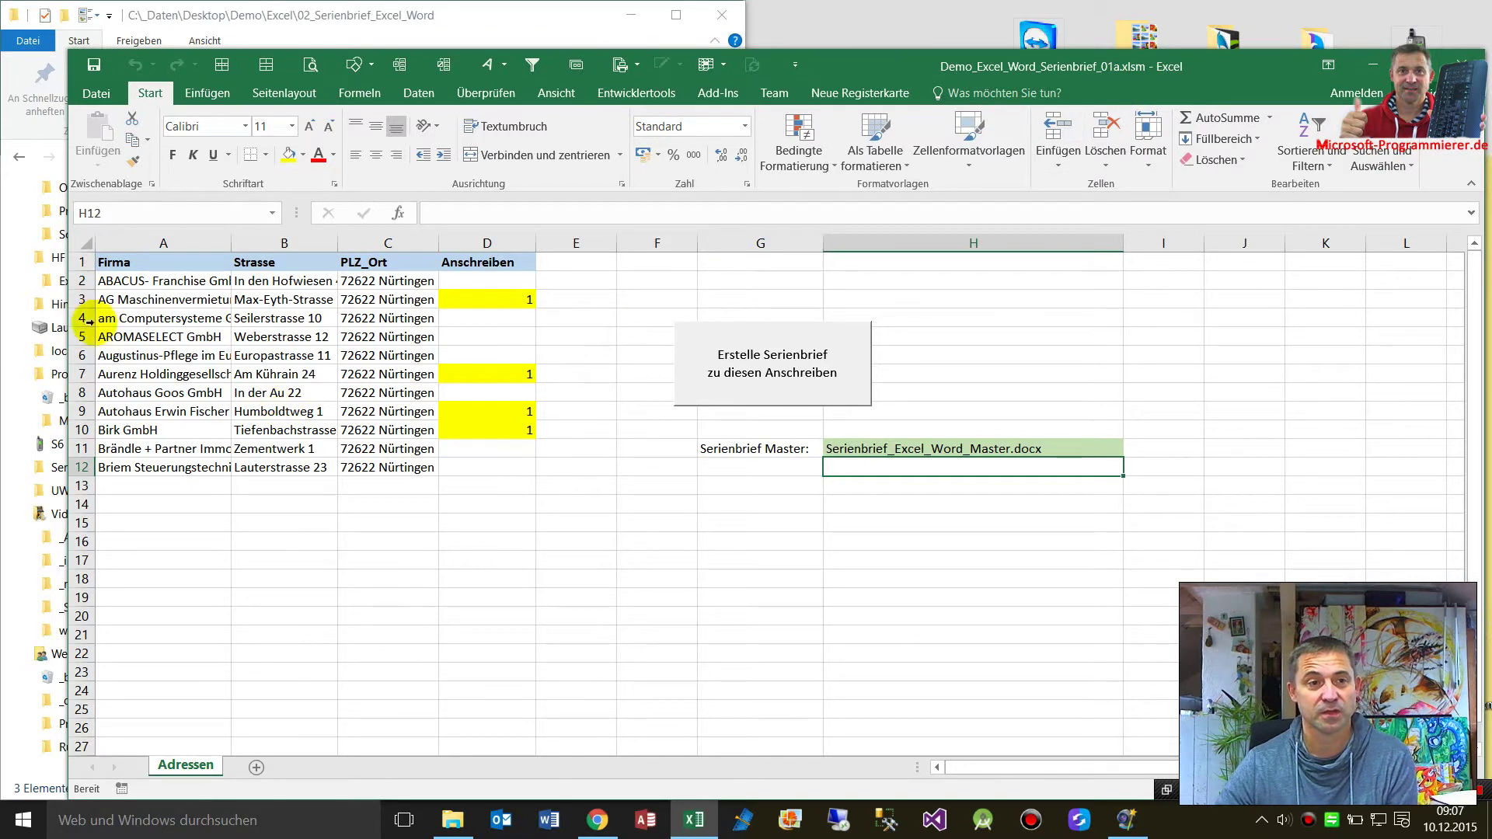
# - Select the address table A1:D12 on the Adressen sheet
pyautogui.moveTo(106, 265); pyautogui.dragTo(458, 464)
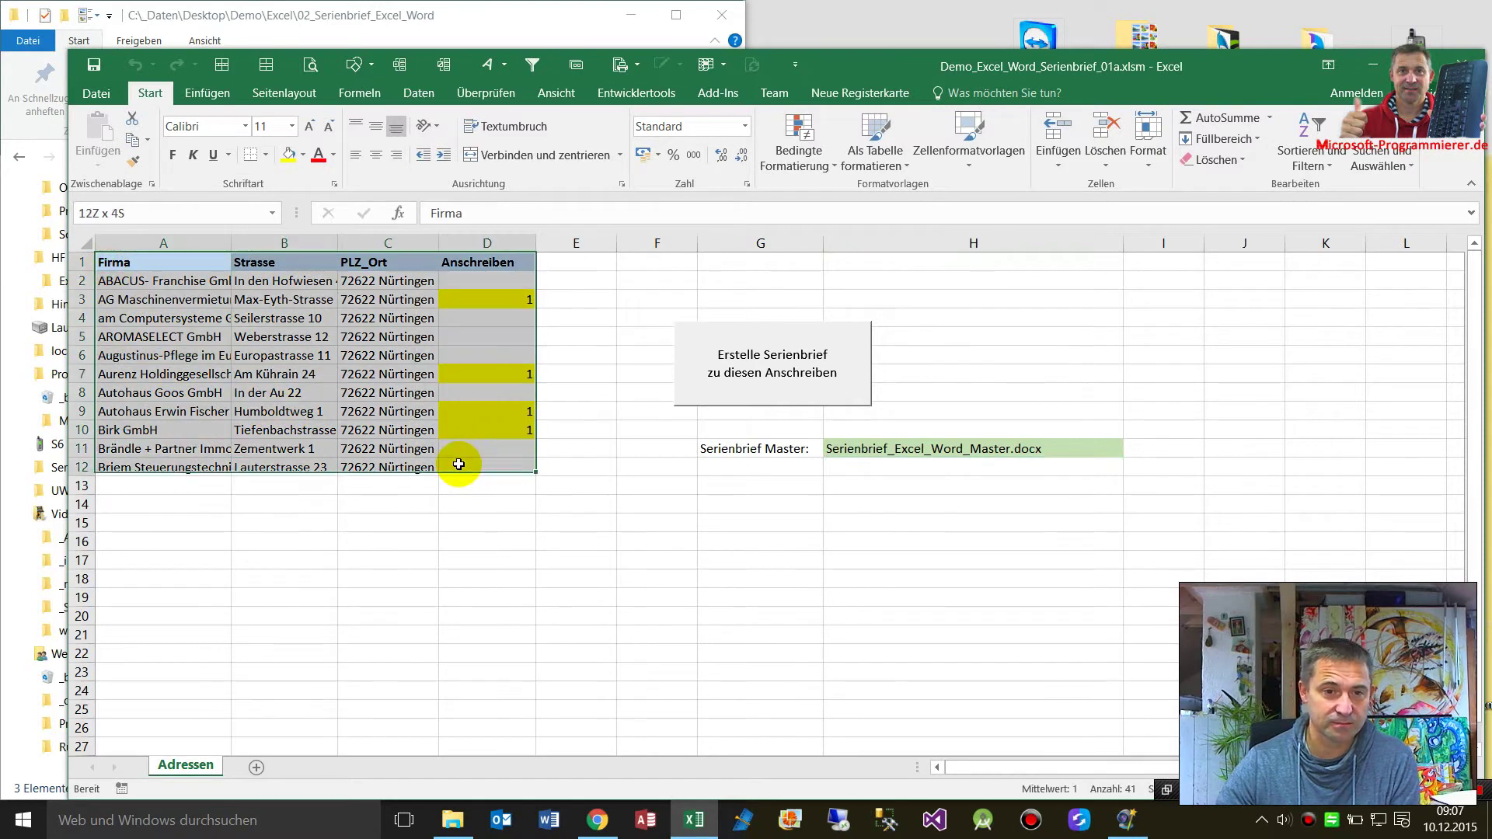
pyautogui.moveTo(459, 465); pyautogui.dragTo(460, 466)
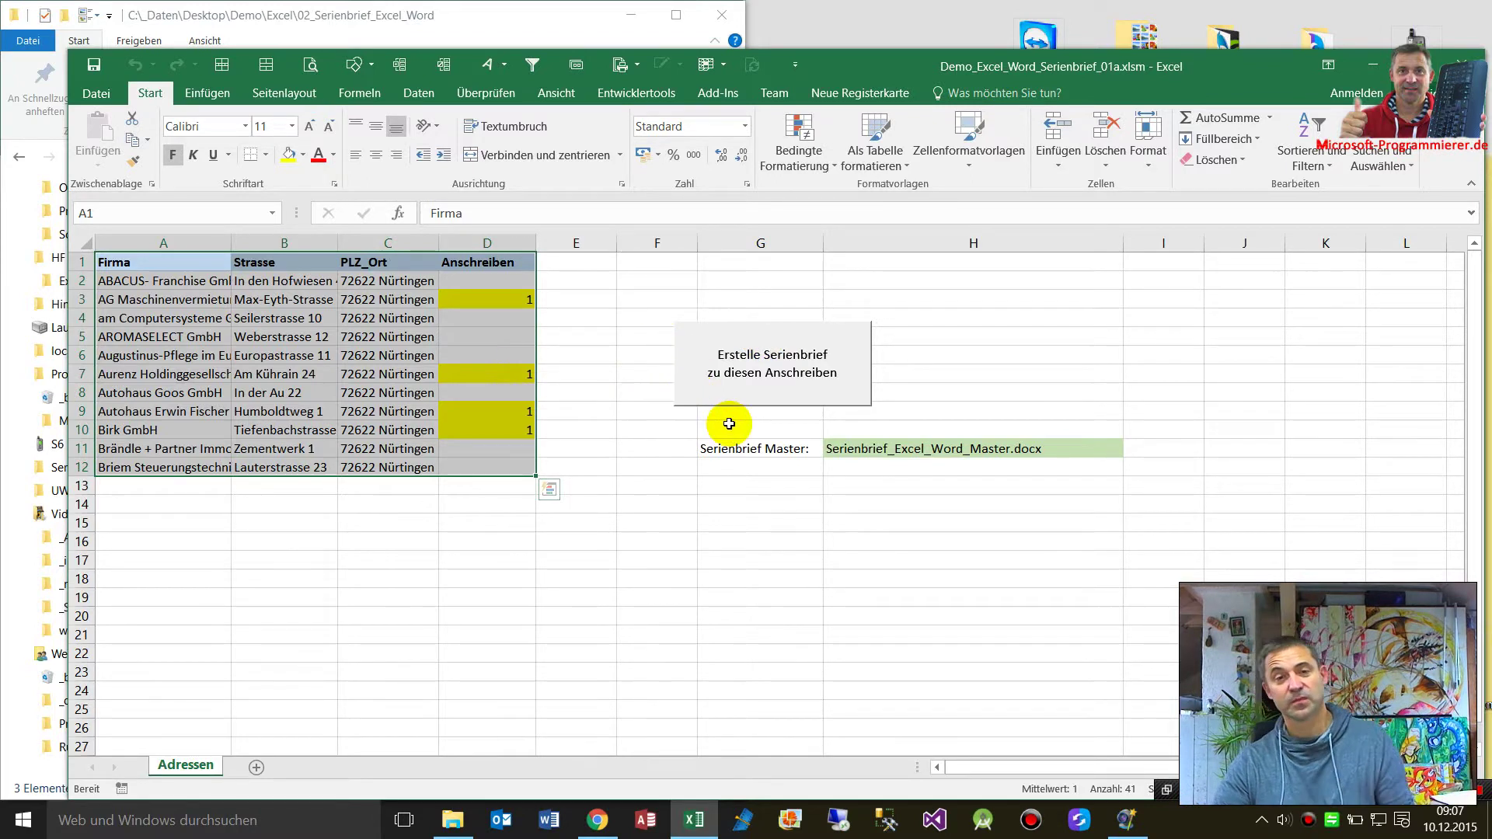
# - Check the master file name in cell H11, then select Serienbrief_Excel_Word_Master.docx in Explorer
pyautogui.click(831, 459)
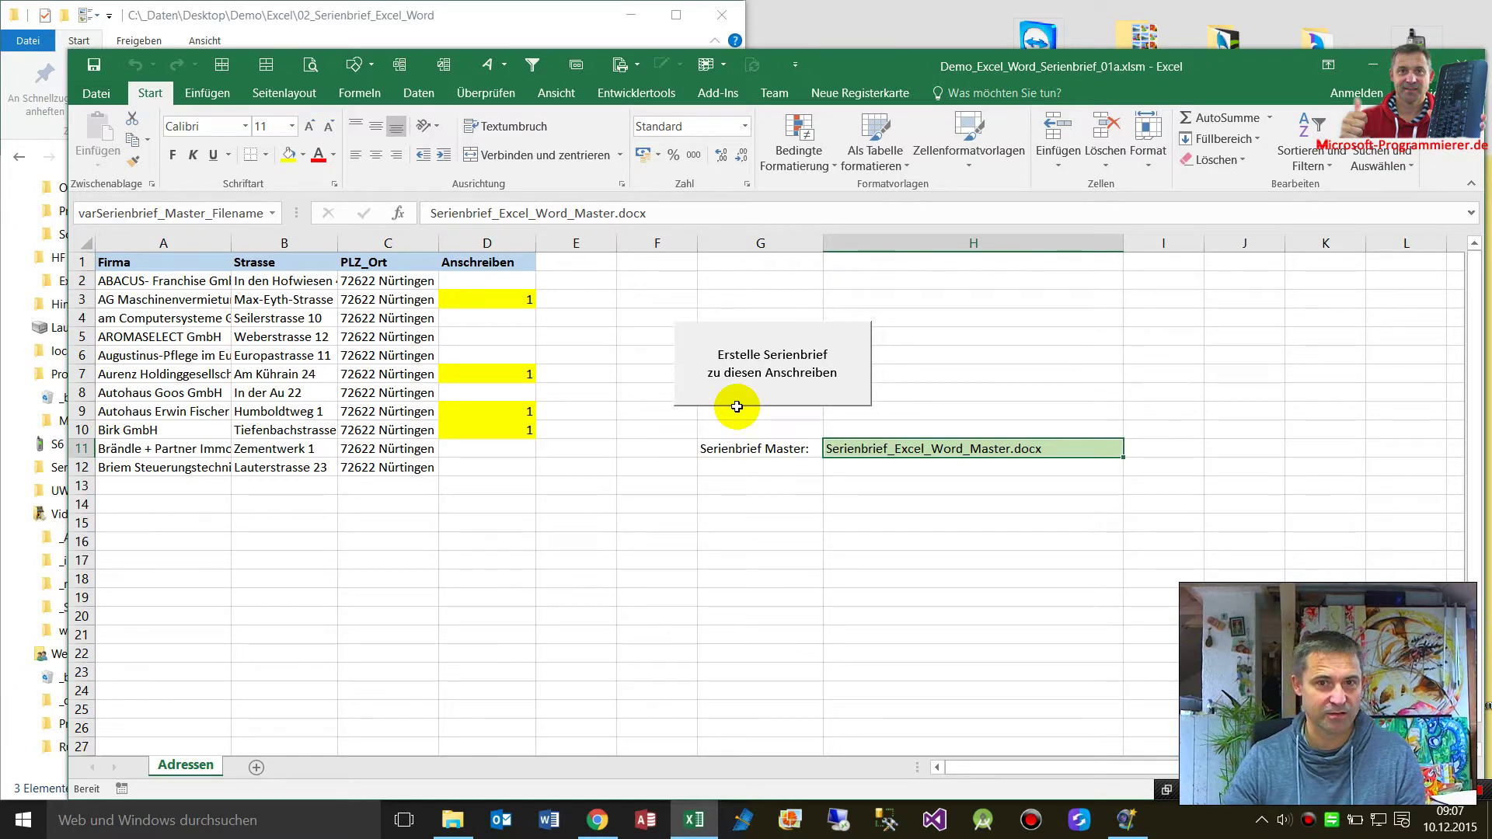
pyautogui.click(452, 820)
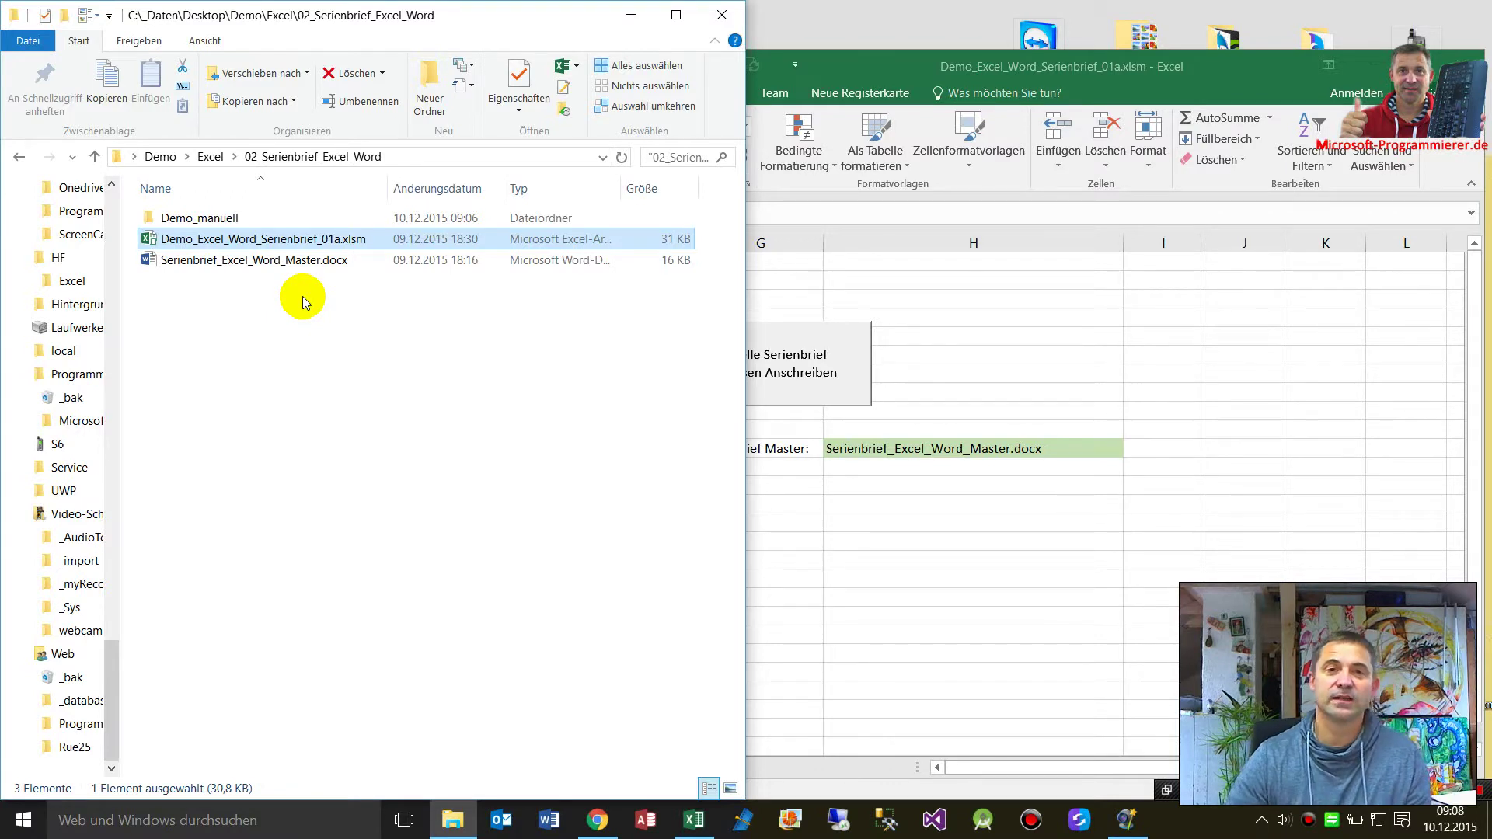
pyautogui.moveTo(253, 259)
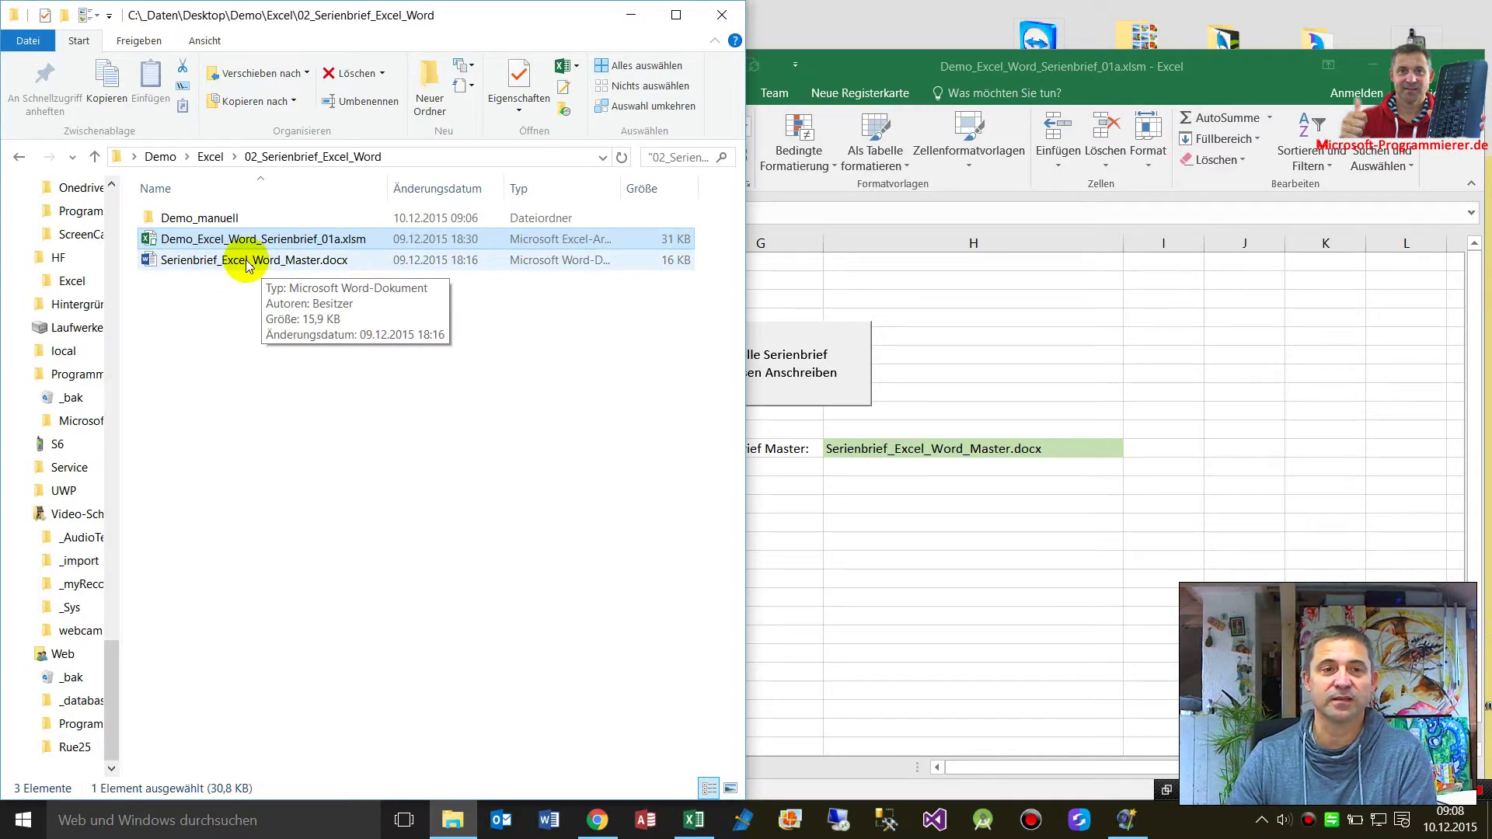
pyautogui.click(248, 265)
# - Open Serienbrief_Excel_Word_Master.docx in Word, answering Nein to the SQL query prompt
pyautogui.doubleClick(248, 265)
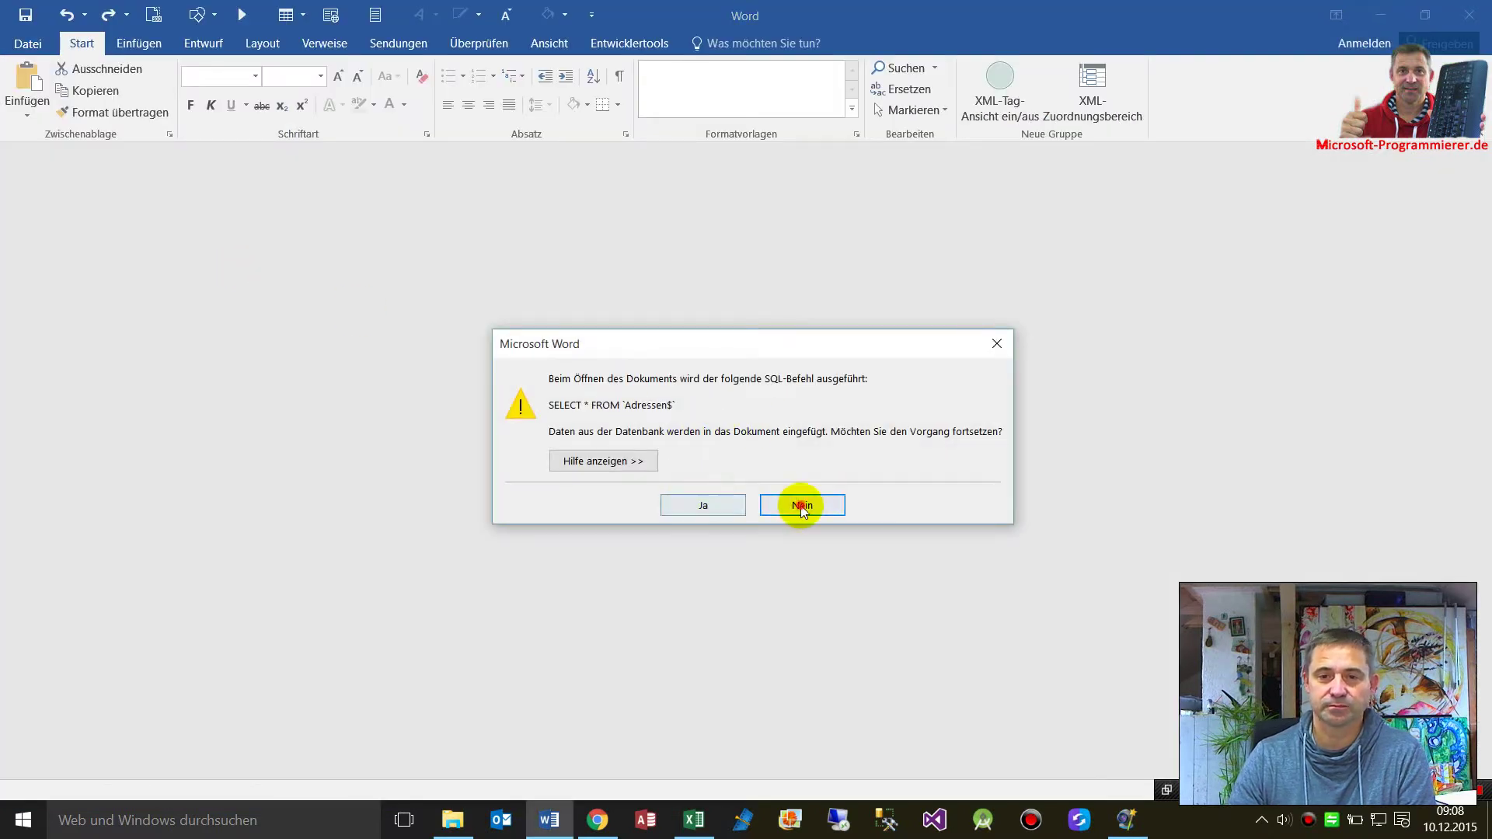
pyautogui.click(800, 505)
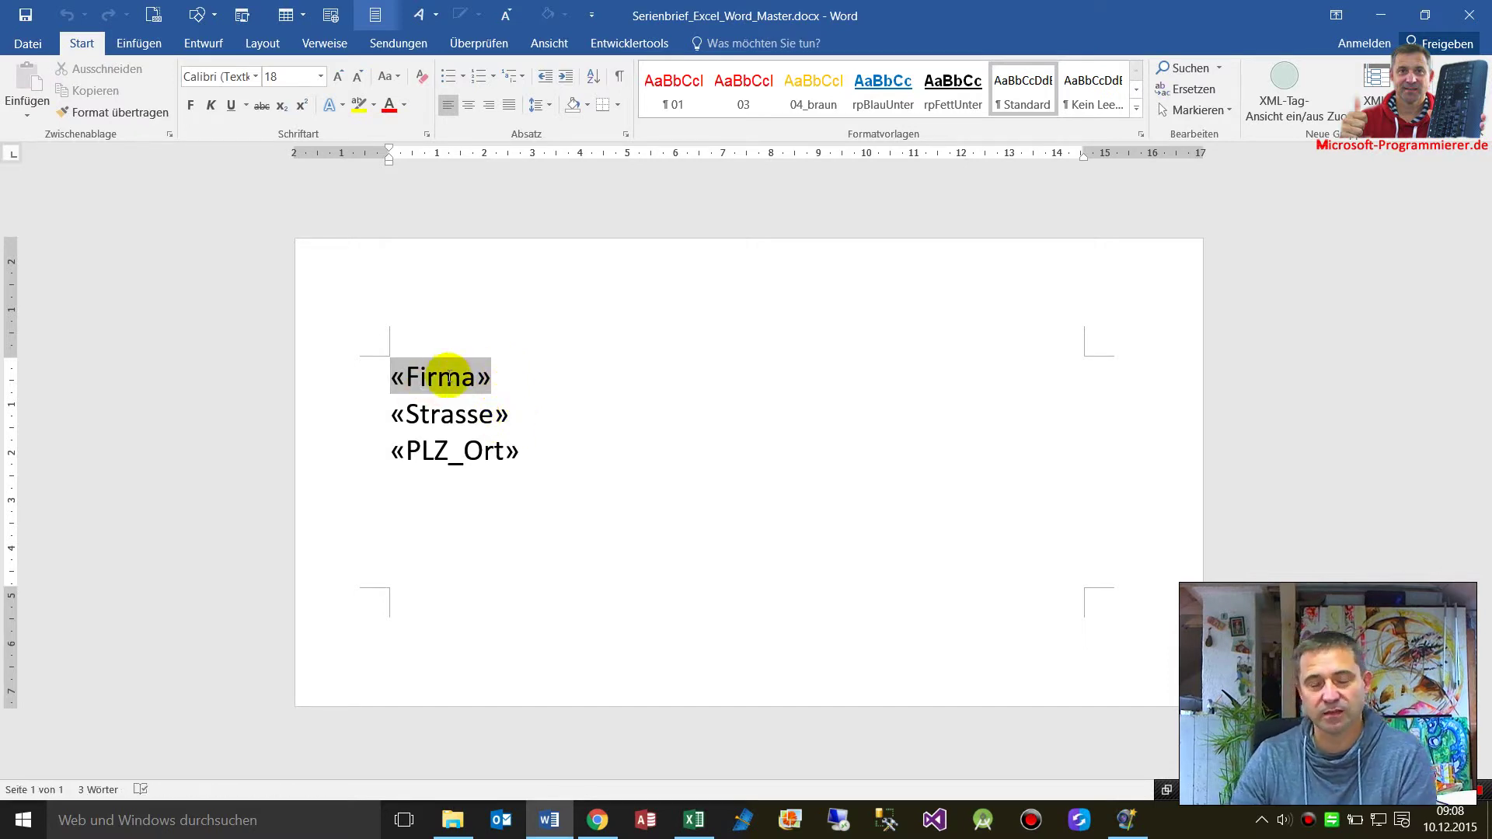
# - Via Vorhandene Liste verwenden, load Demo_Excel_Word_Serienbrief_01a.xlsm from 02_Serienbrief_Excel_Word, showing Alle Dateien
pyautogui.click(398, 42)
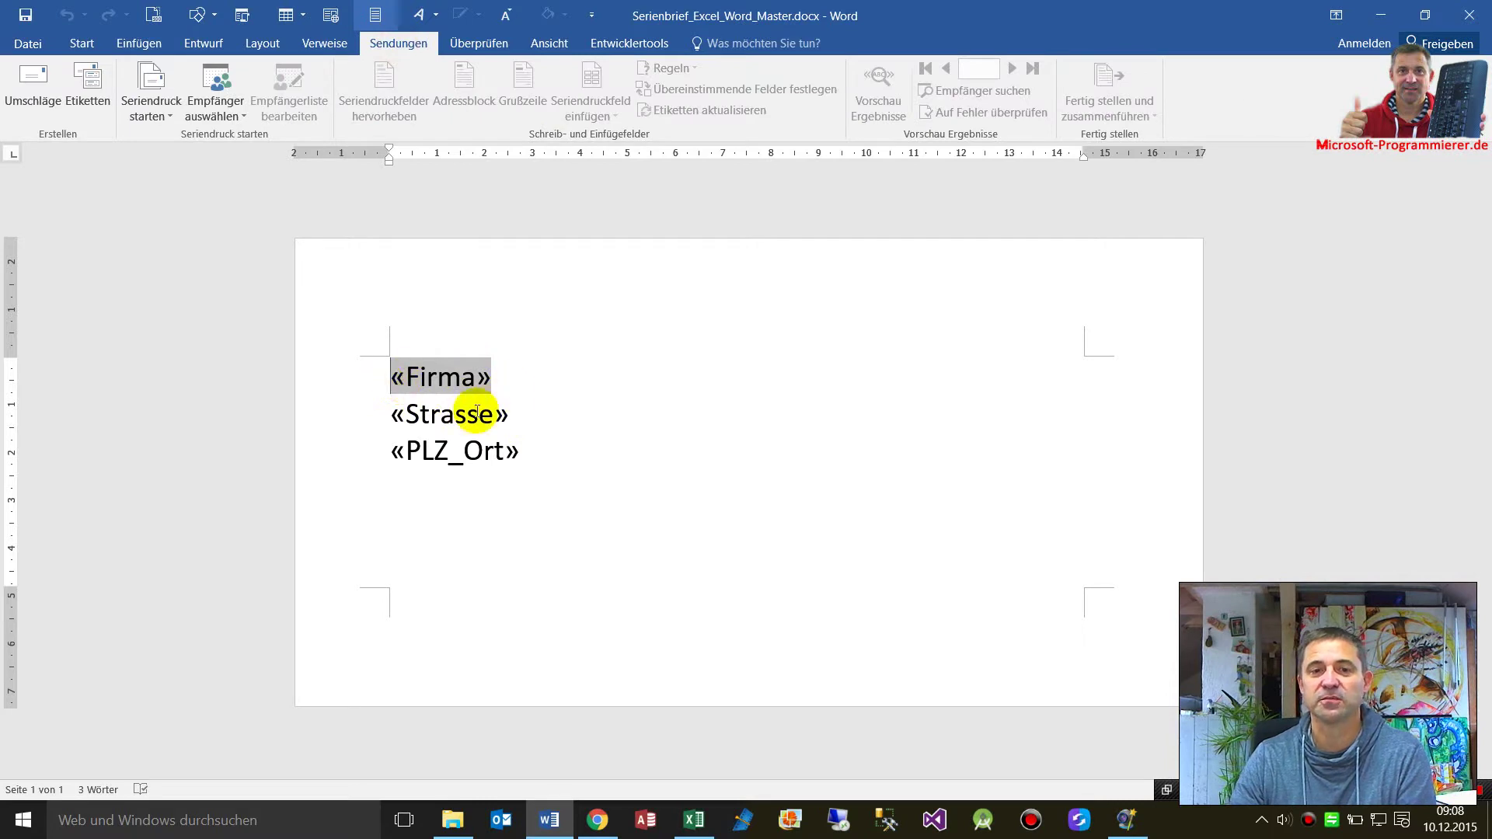
pyautogui.click(432, 457)
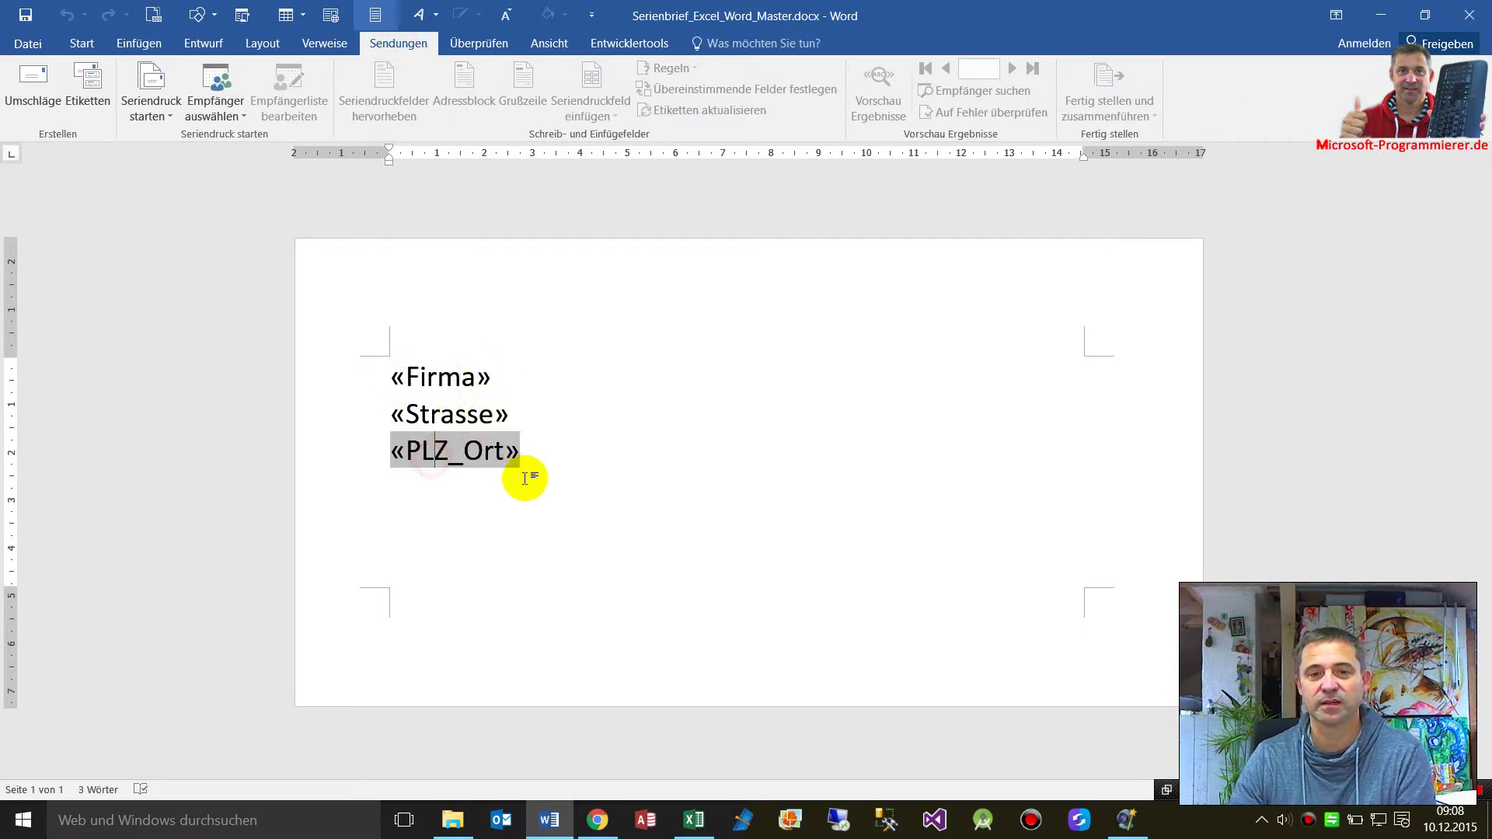
pyautogui.click(228, 111)
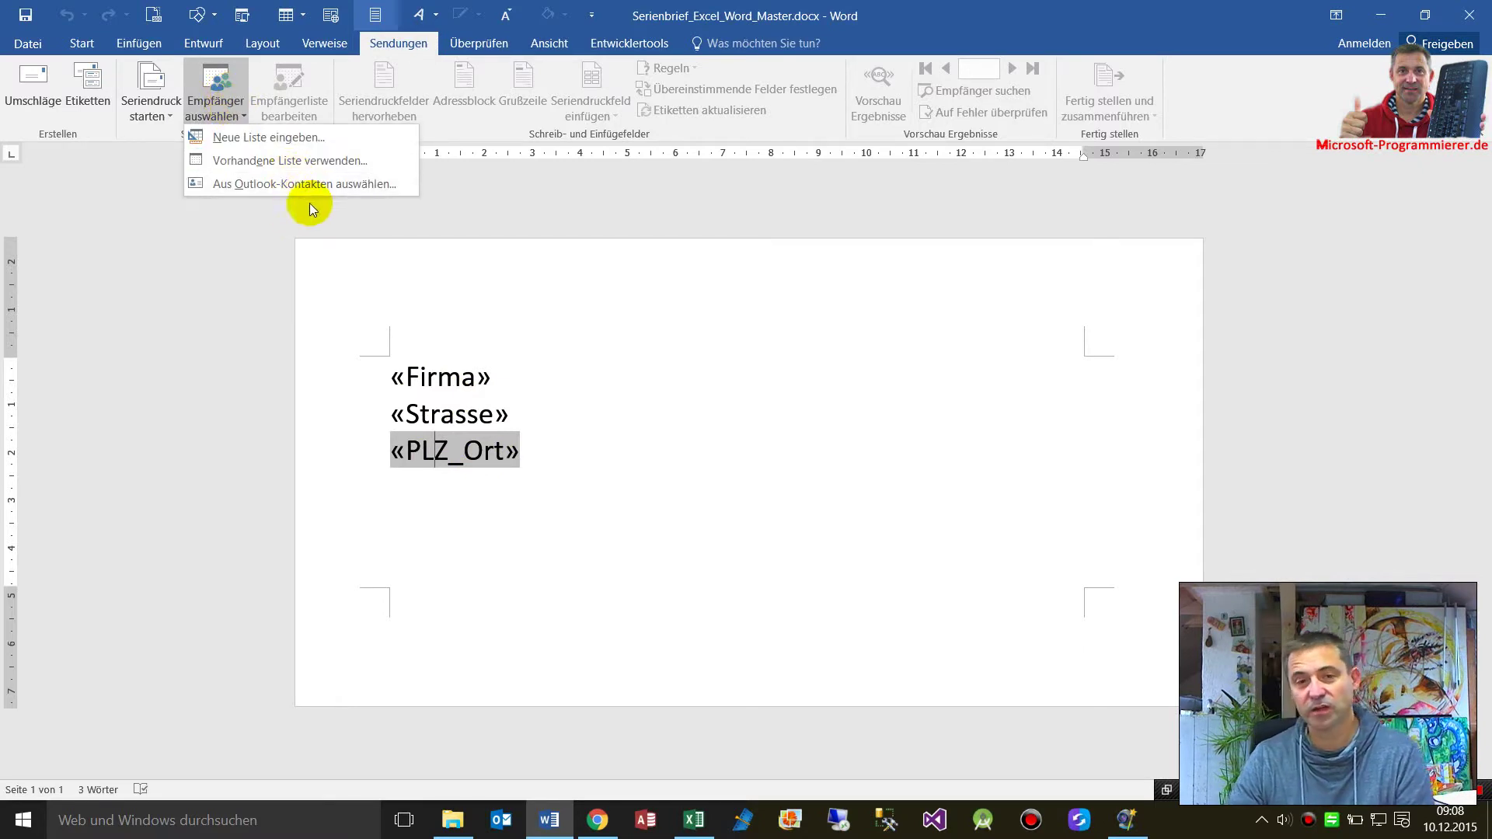
pyautogui.click(276, 162)
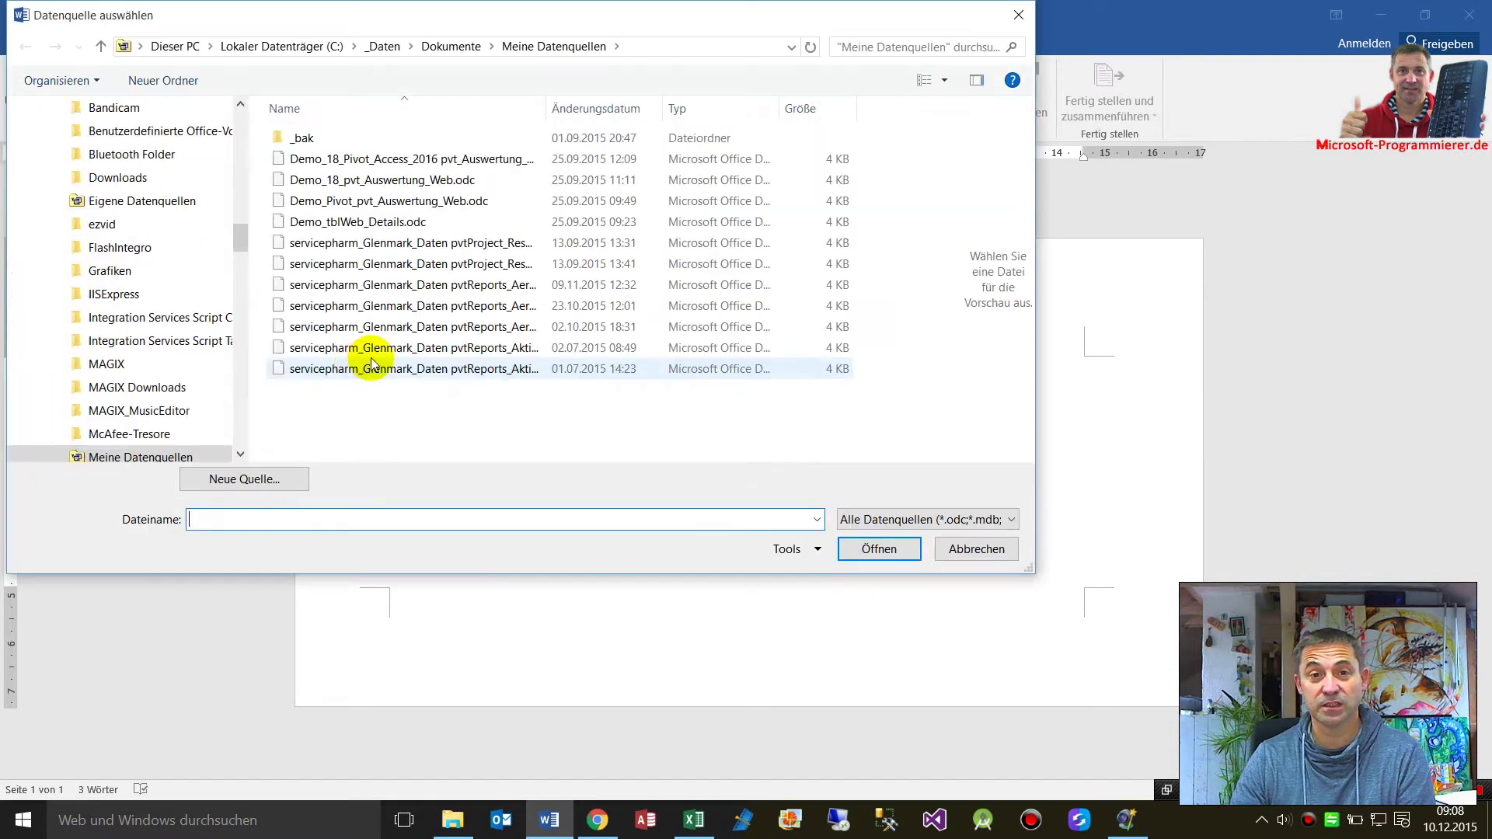
pyautogui.click(910, 520)
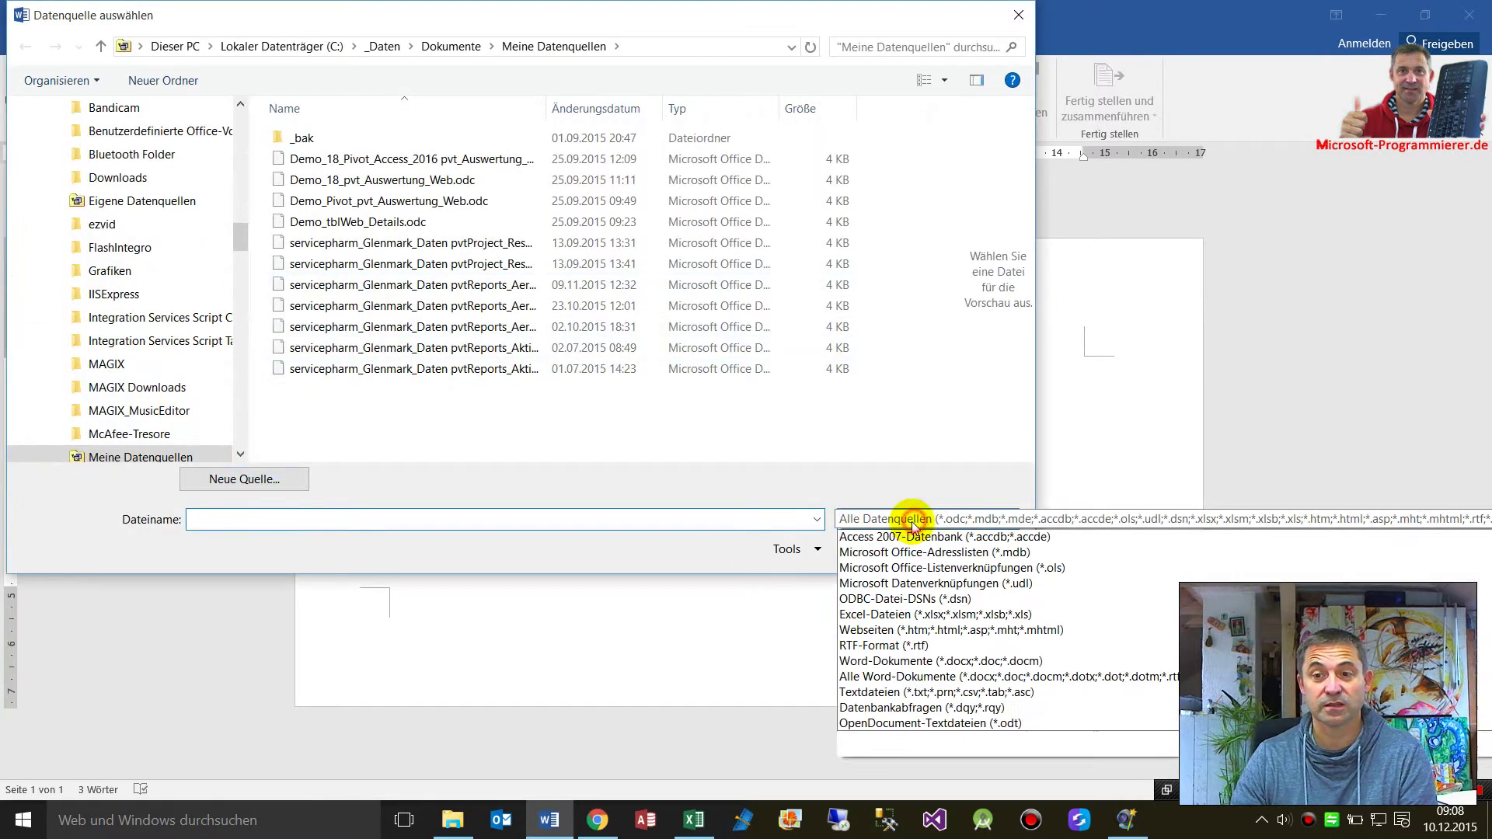
pyautogui.click(901, 539)
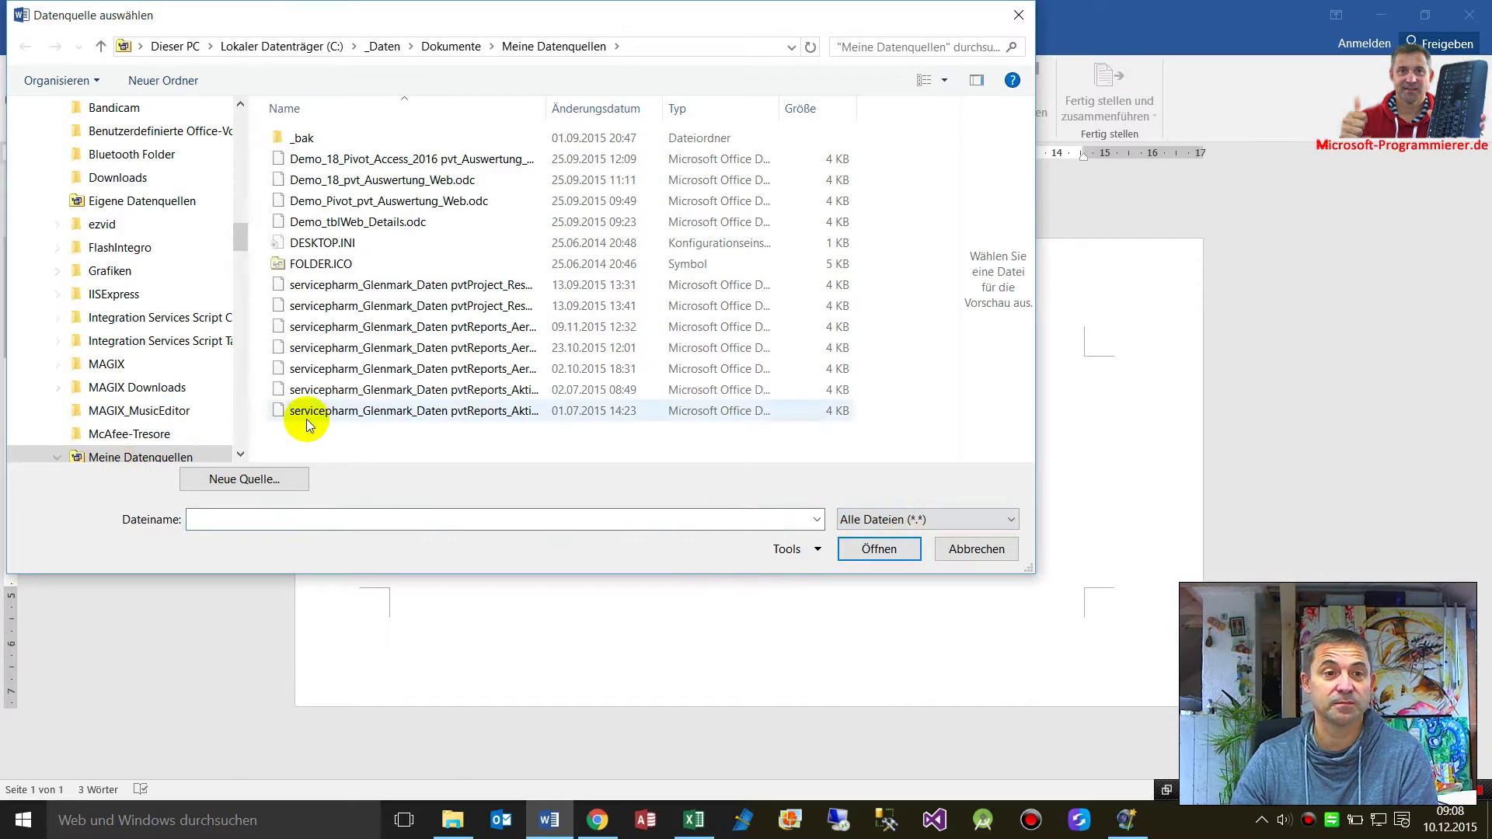
pyautogui.moveTo(240, 237); pyautogui.dragTo(234, 126)
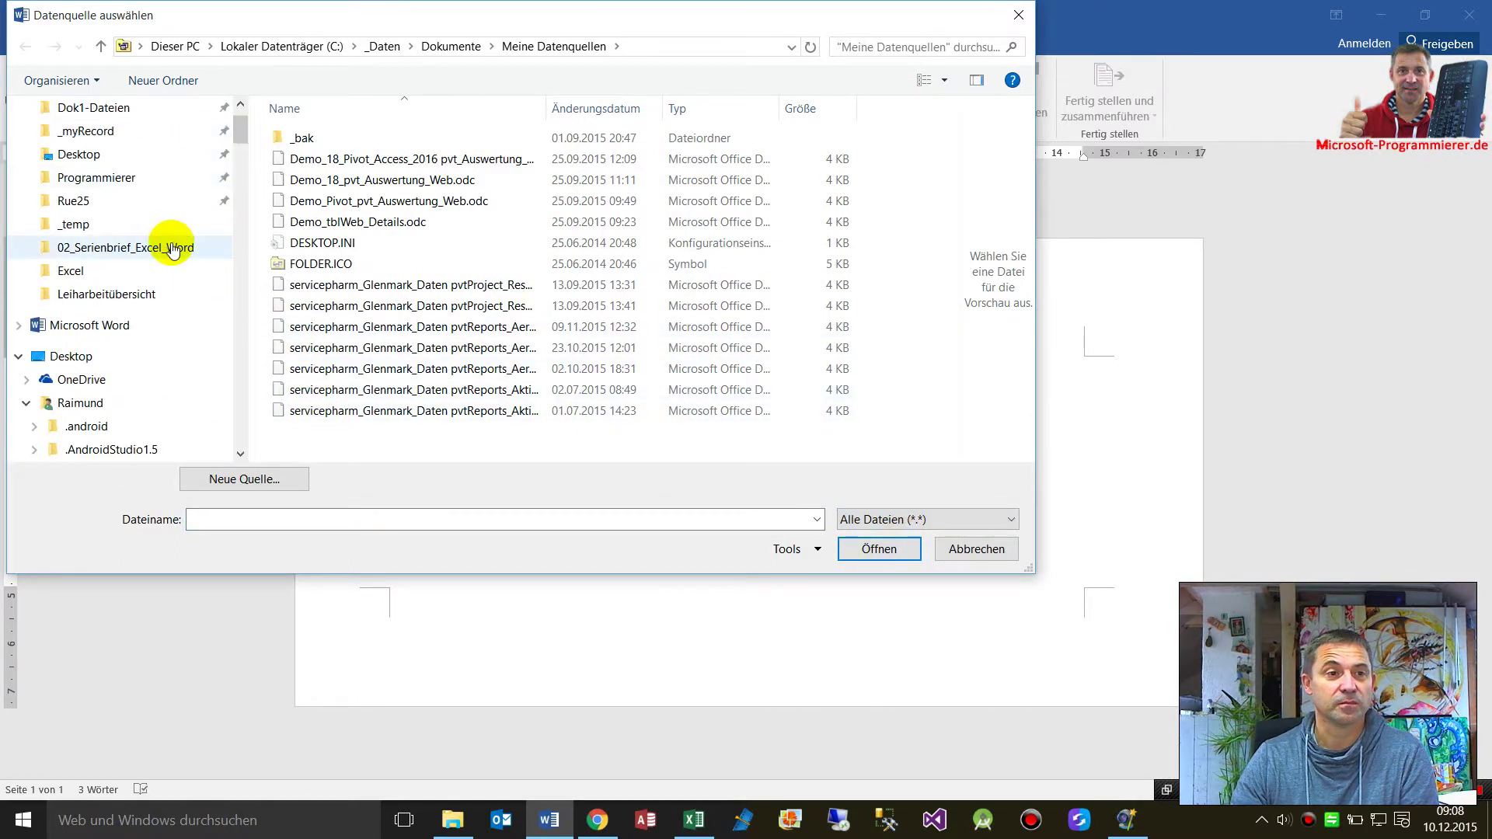
pyautogui.click(175, 243)
pyautogui.click(412, 158)
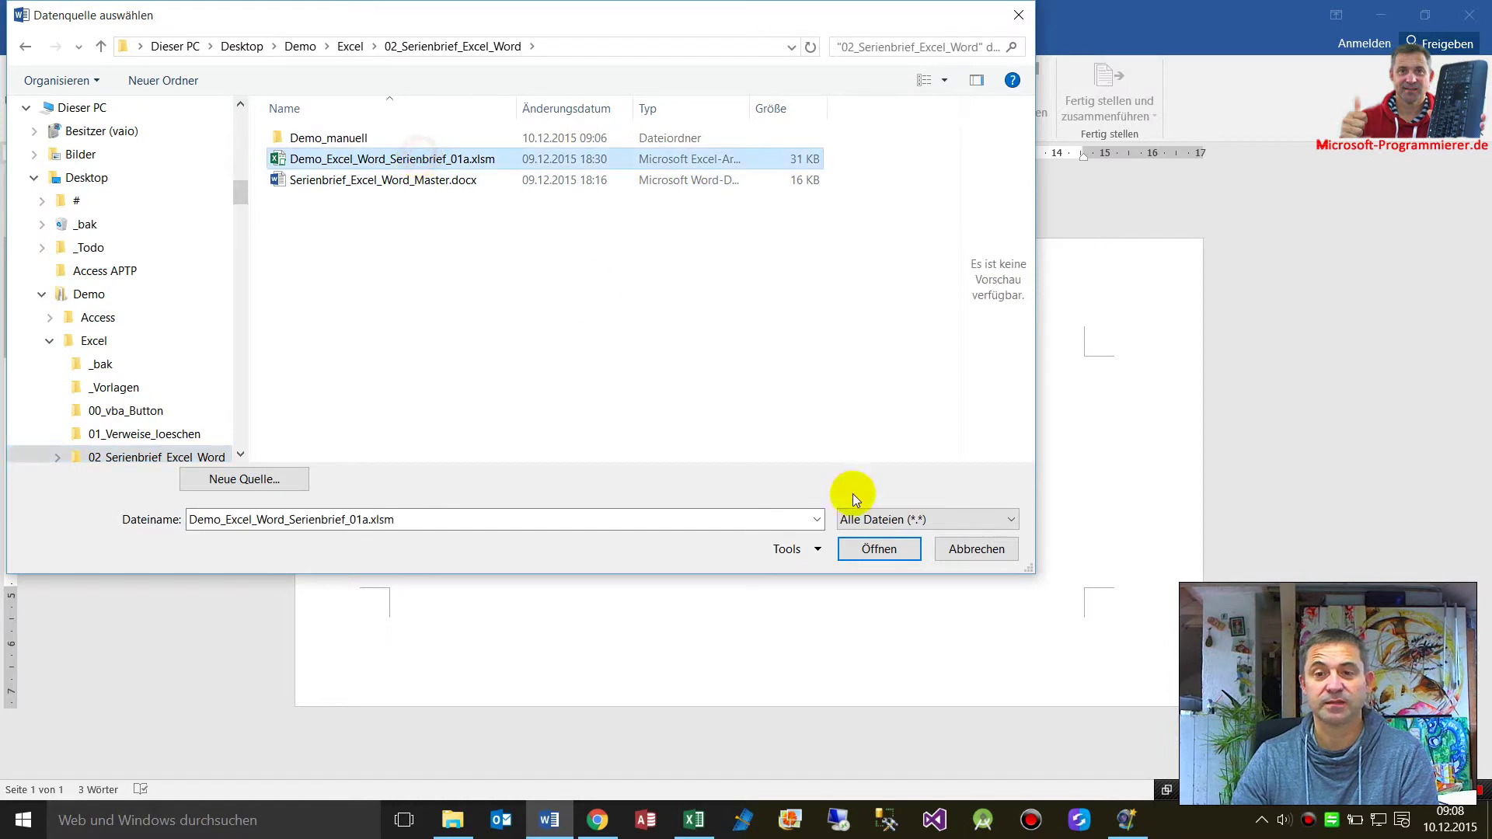
pyautogui.click(868, 550)
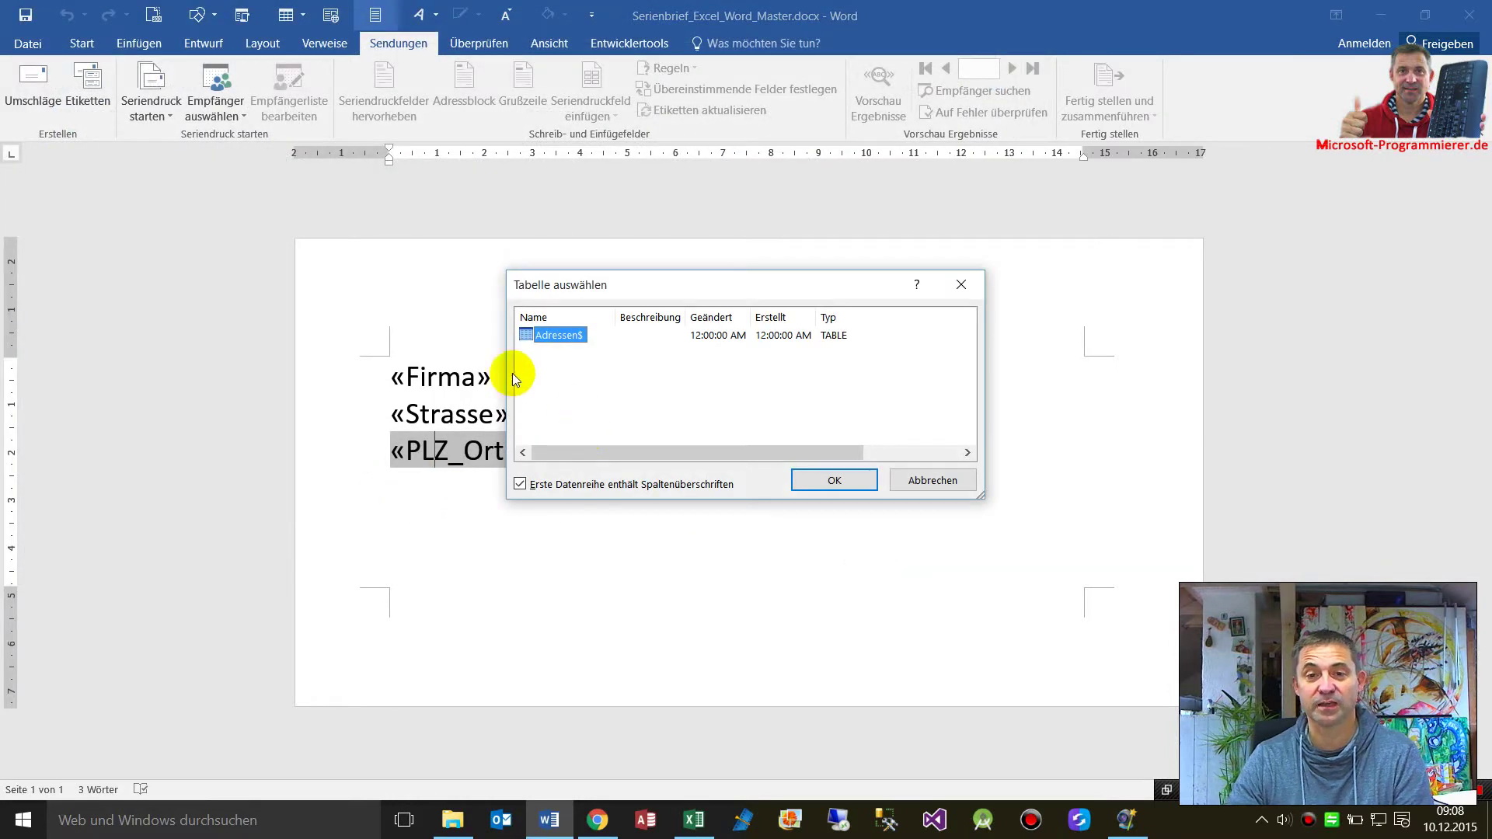
# - Confirm Adressen$ as the recipient table and keep the letter open
pyautogui.click(828, 482)
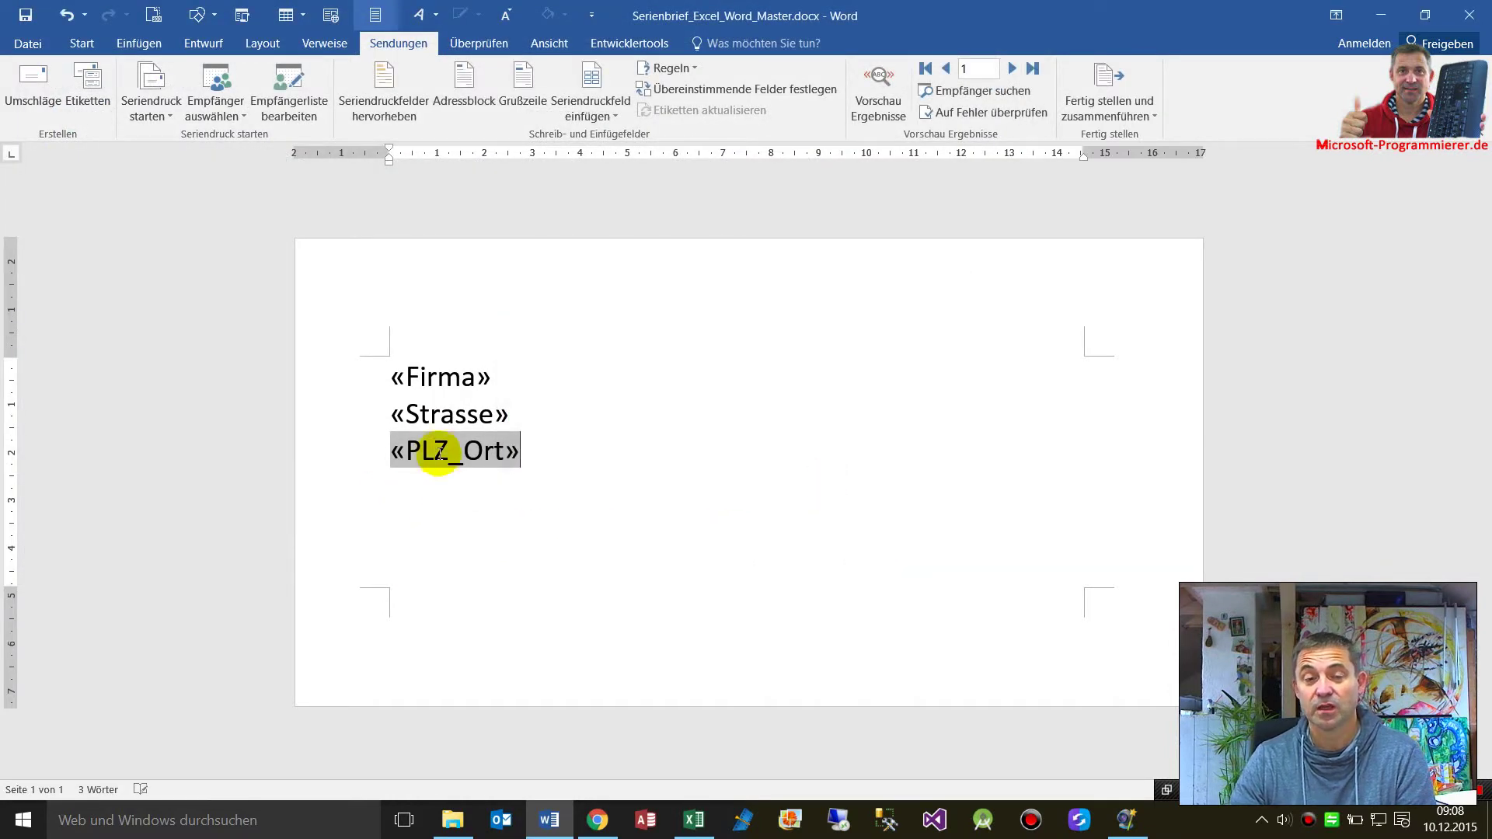
pyautogui.click(455, 377)
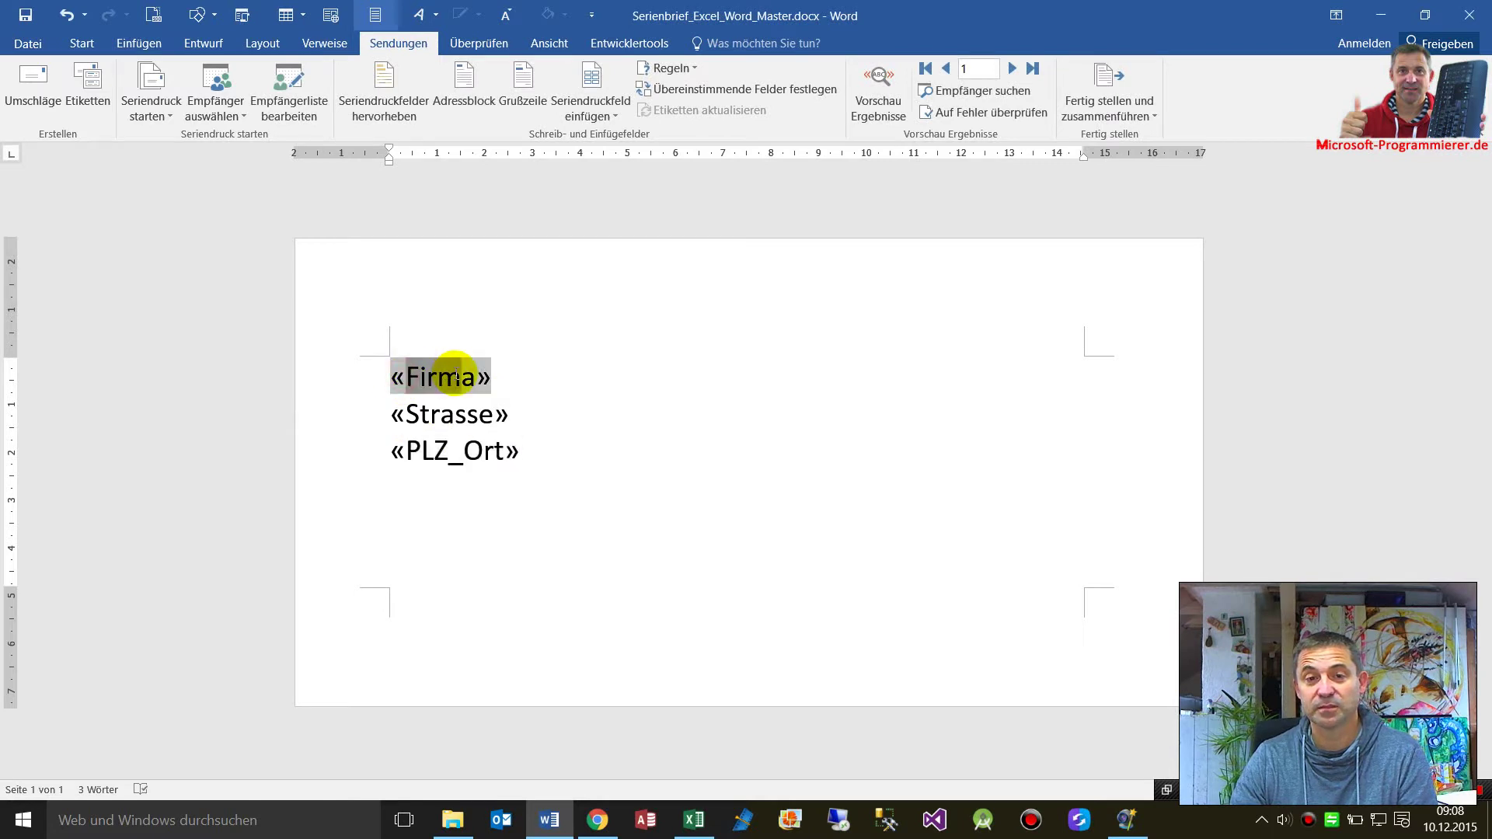
pyautogui.click(538, 517)
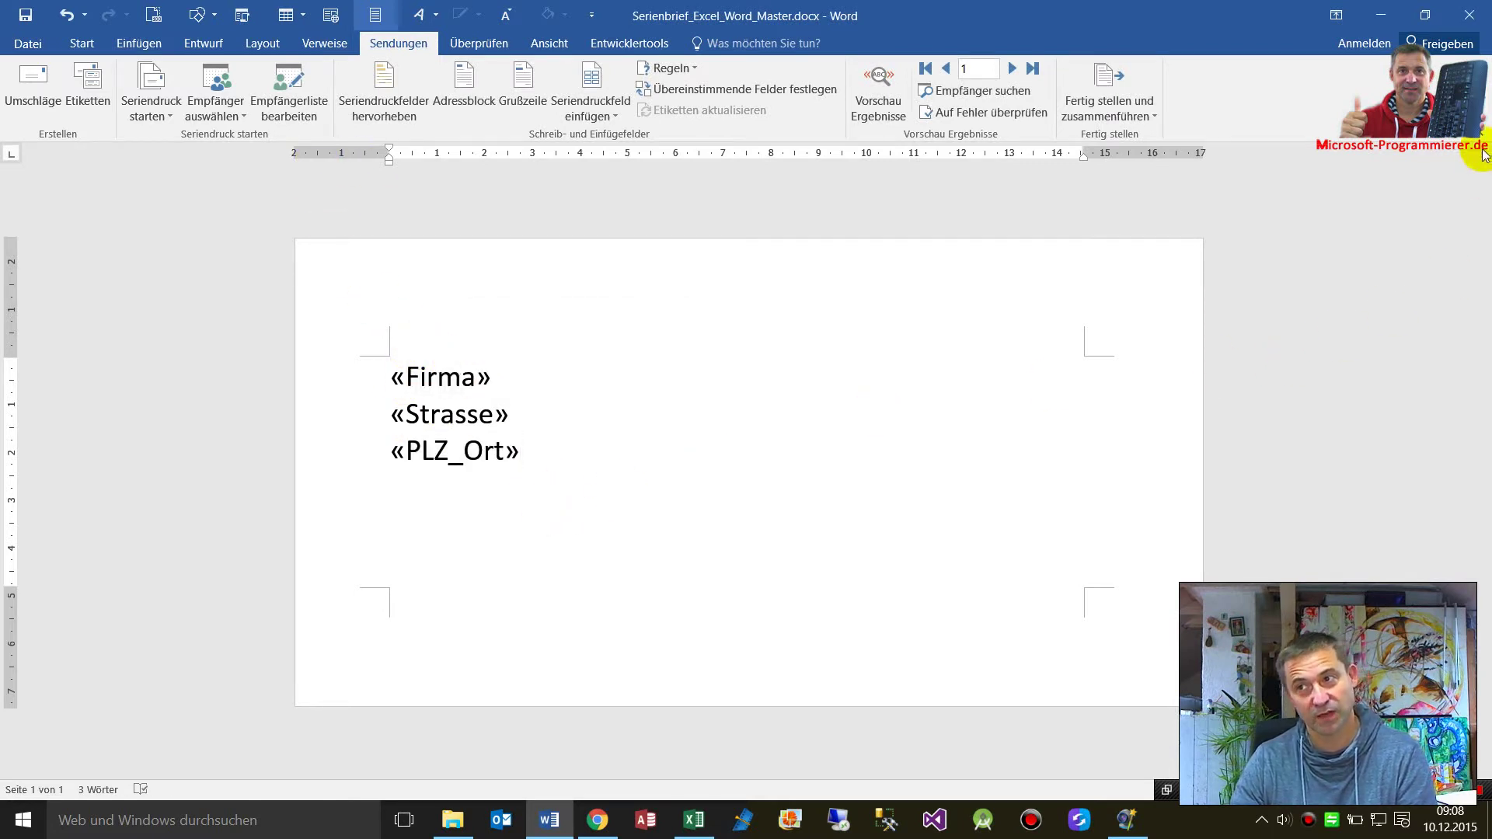
pyautogui.click(1452, 15)
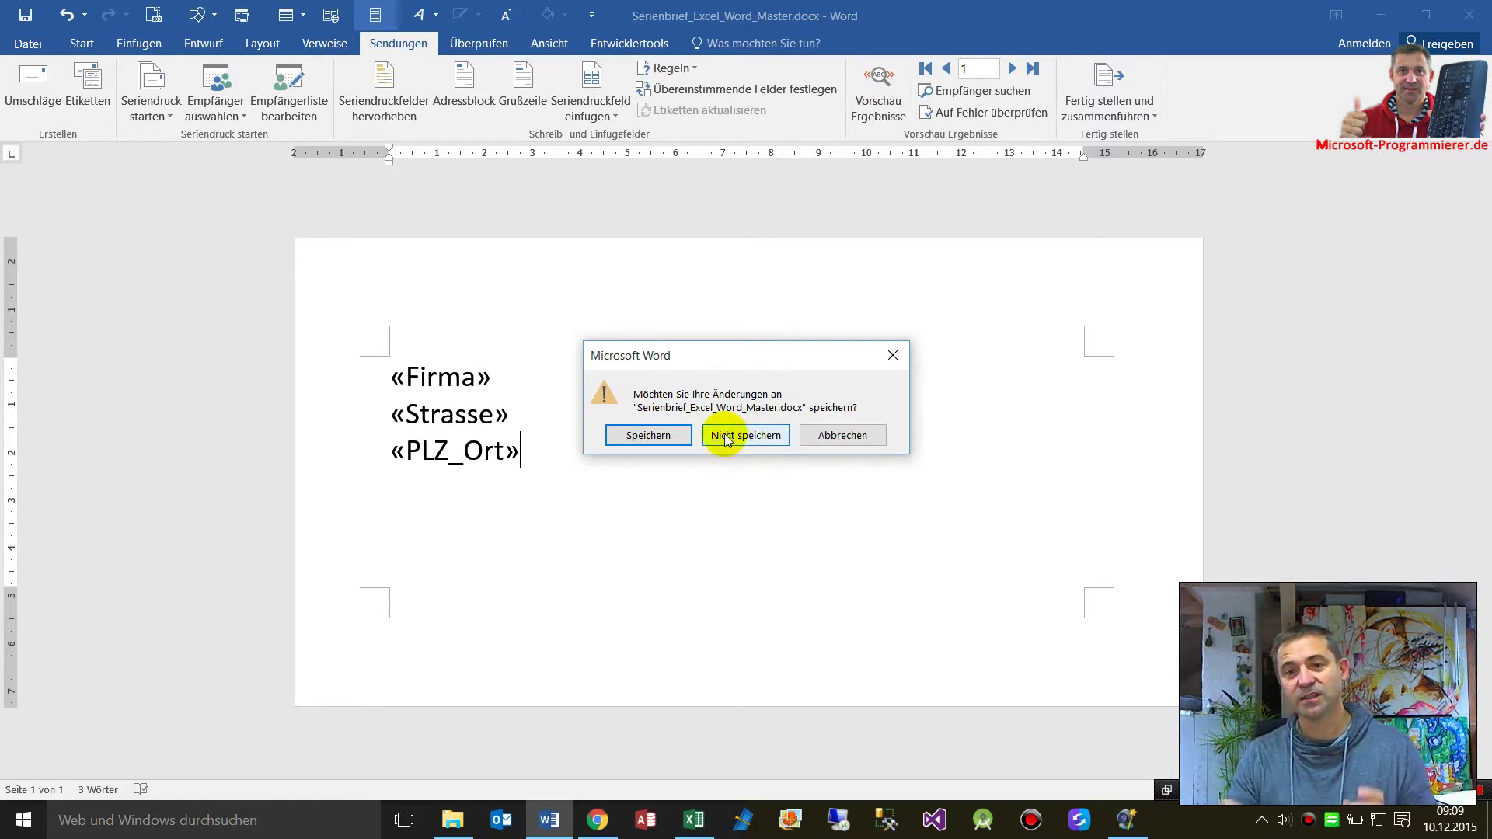
pyautogui.click(855, 437)
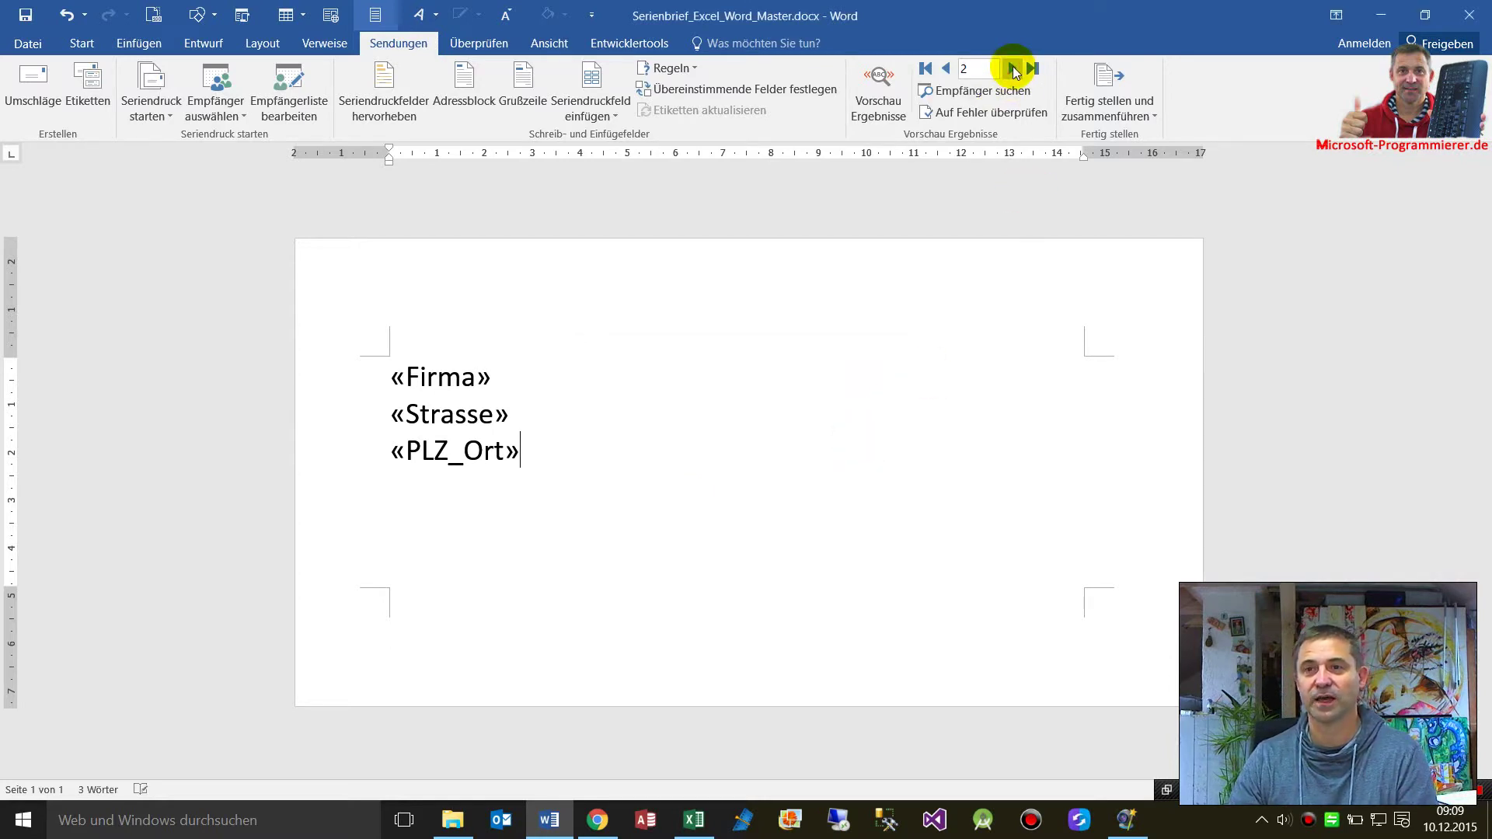
# - Preview the letter with record data, advance to record 5, then close Word without saving
pyautogui.click(877, 89)
pyautogui.click(1013, 70)
pyautogui.click(1012, 70)
pyautogui.click(1010, 70)
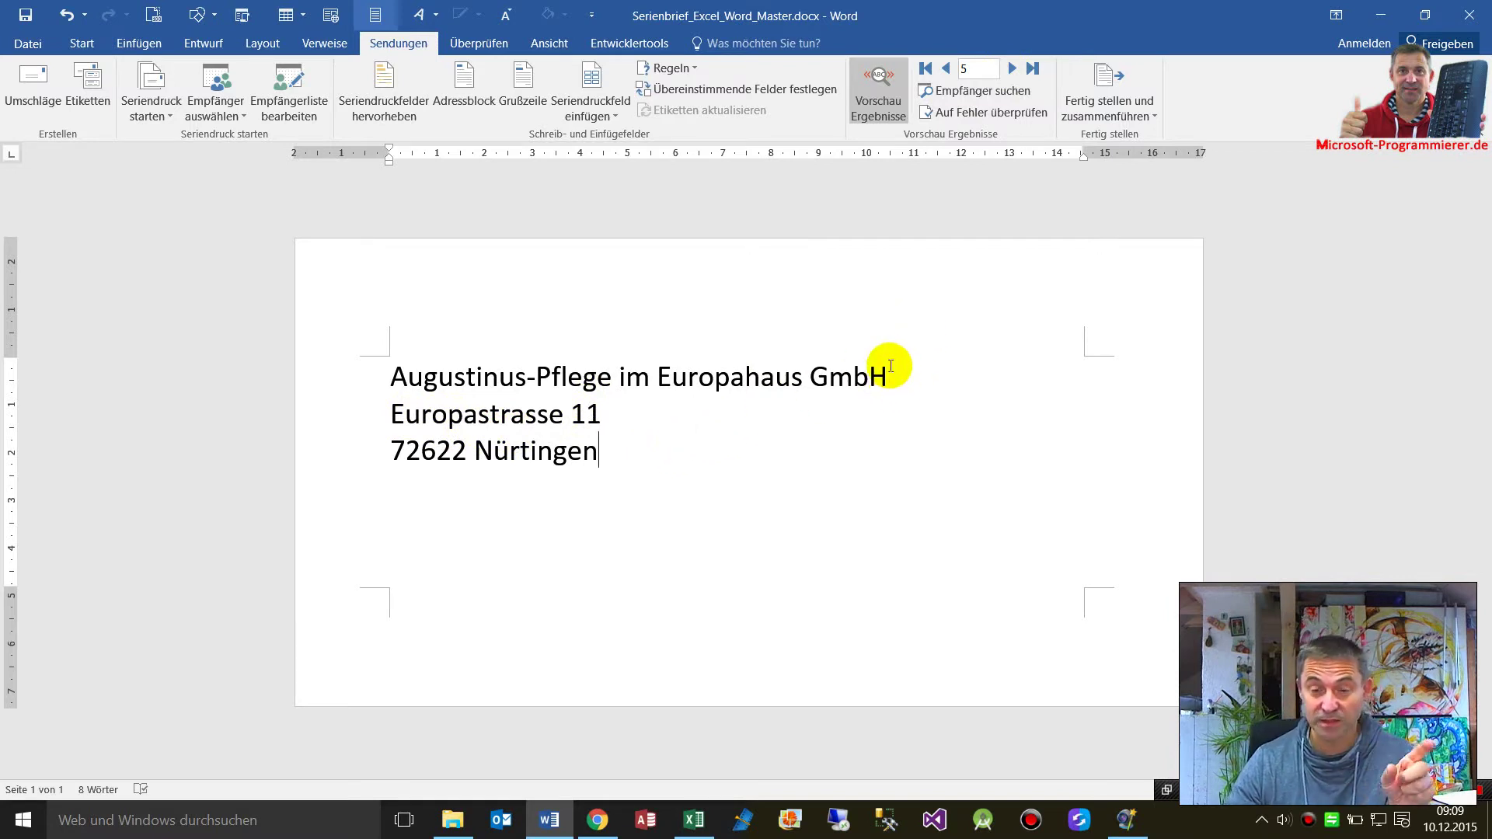
pyautogui.click(1469, 16)
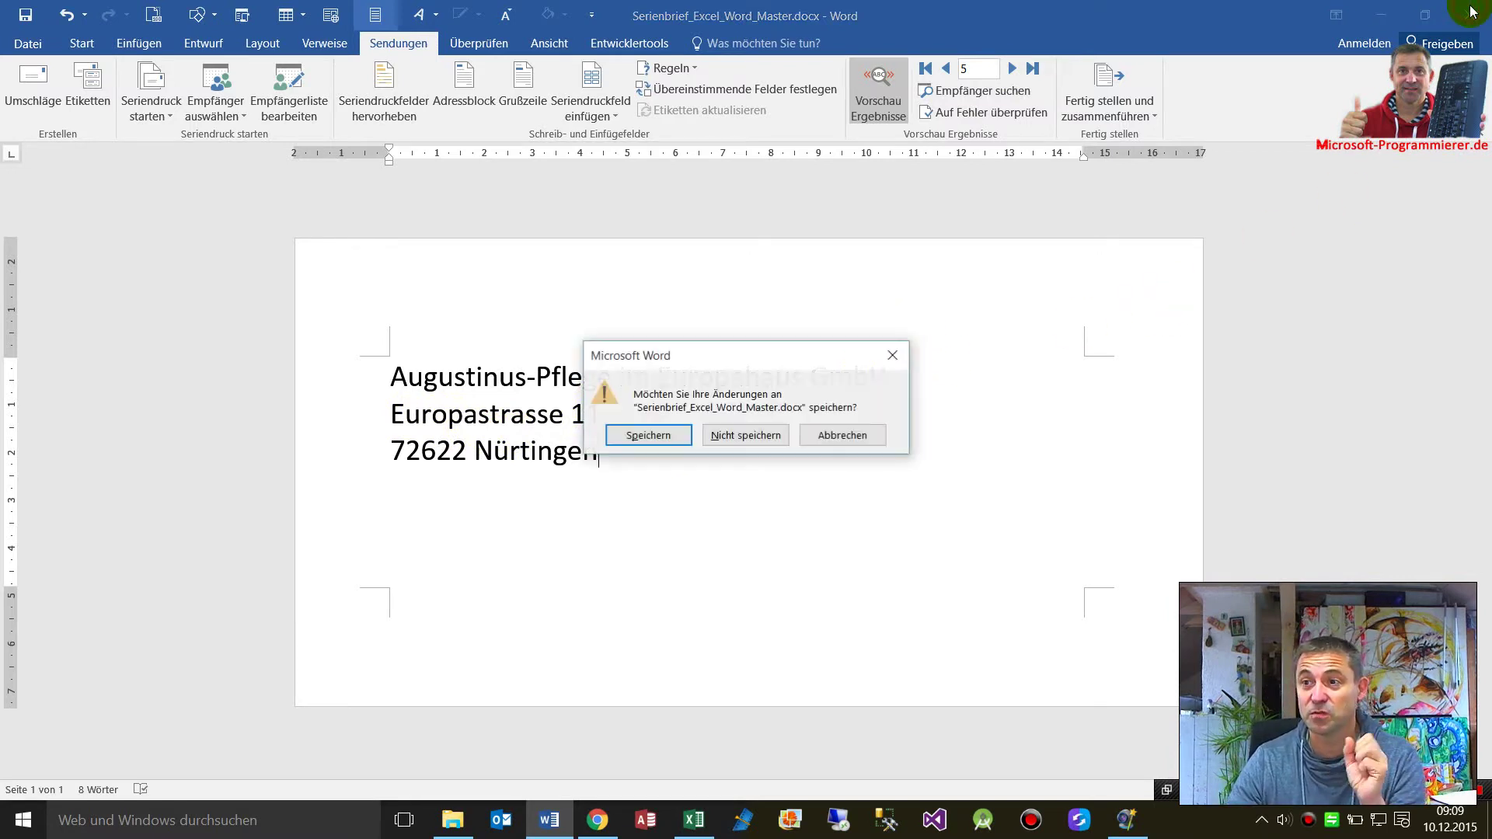
pyautogui.click(717, 437)
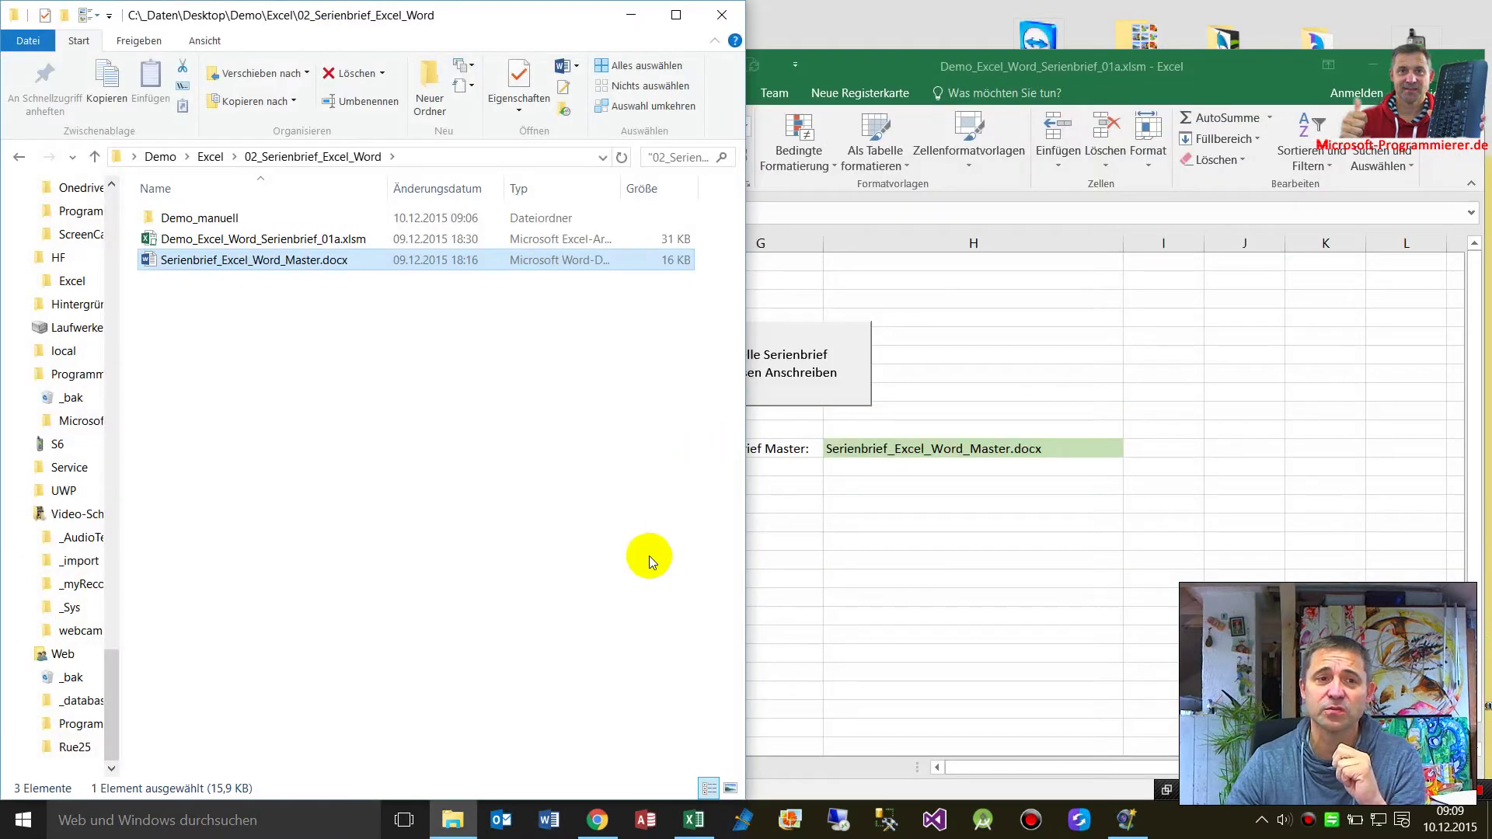
# - From the button's Makro zuweisen dialog, open fp_Excel_Word_Serienbrief_erstellen for editing
pyautogui.click(360, 239)
pyautogui.click(723, 19)
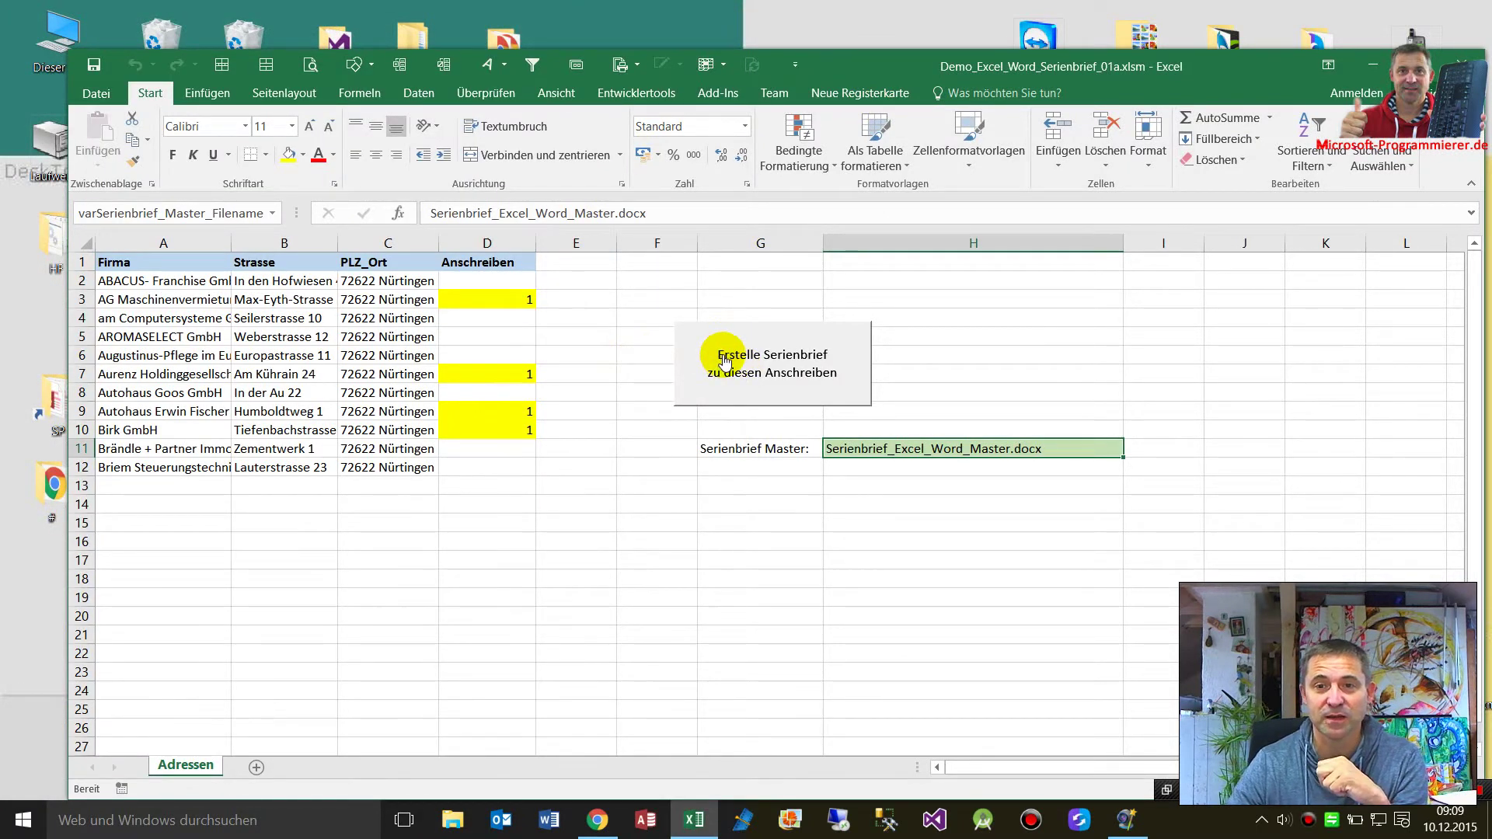
pyautogui.rightClick(724, 362)
pyautogui.moveTo(785, 463)
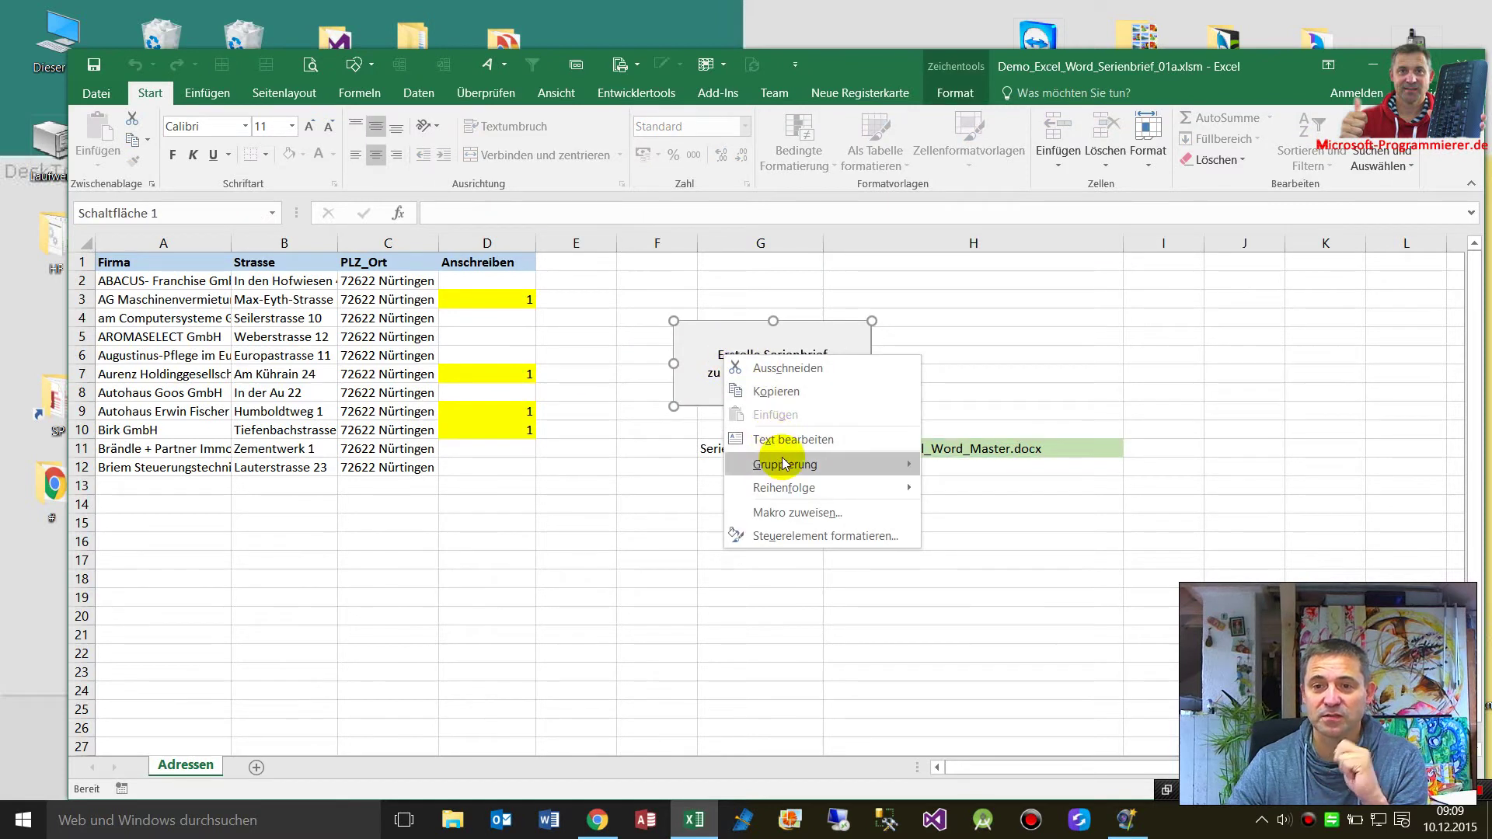
pyautogui.click(792, 513)
pyautogui.click(614, 399)
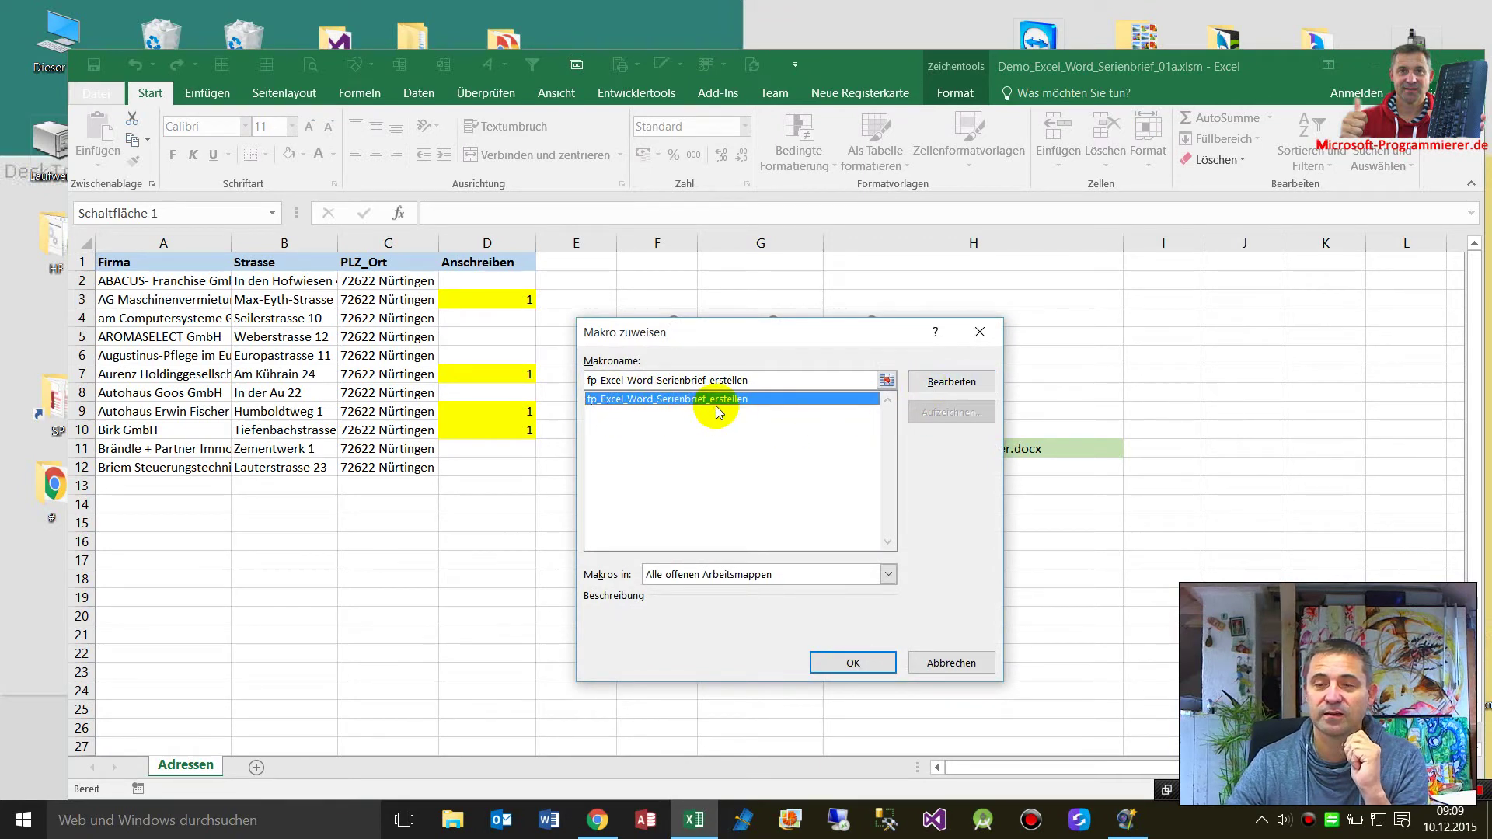
pyautogui.click(942, 383)
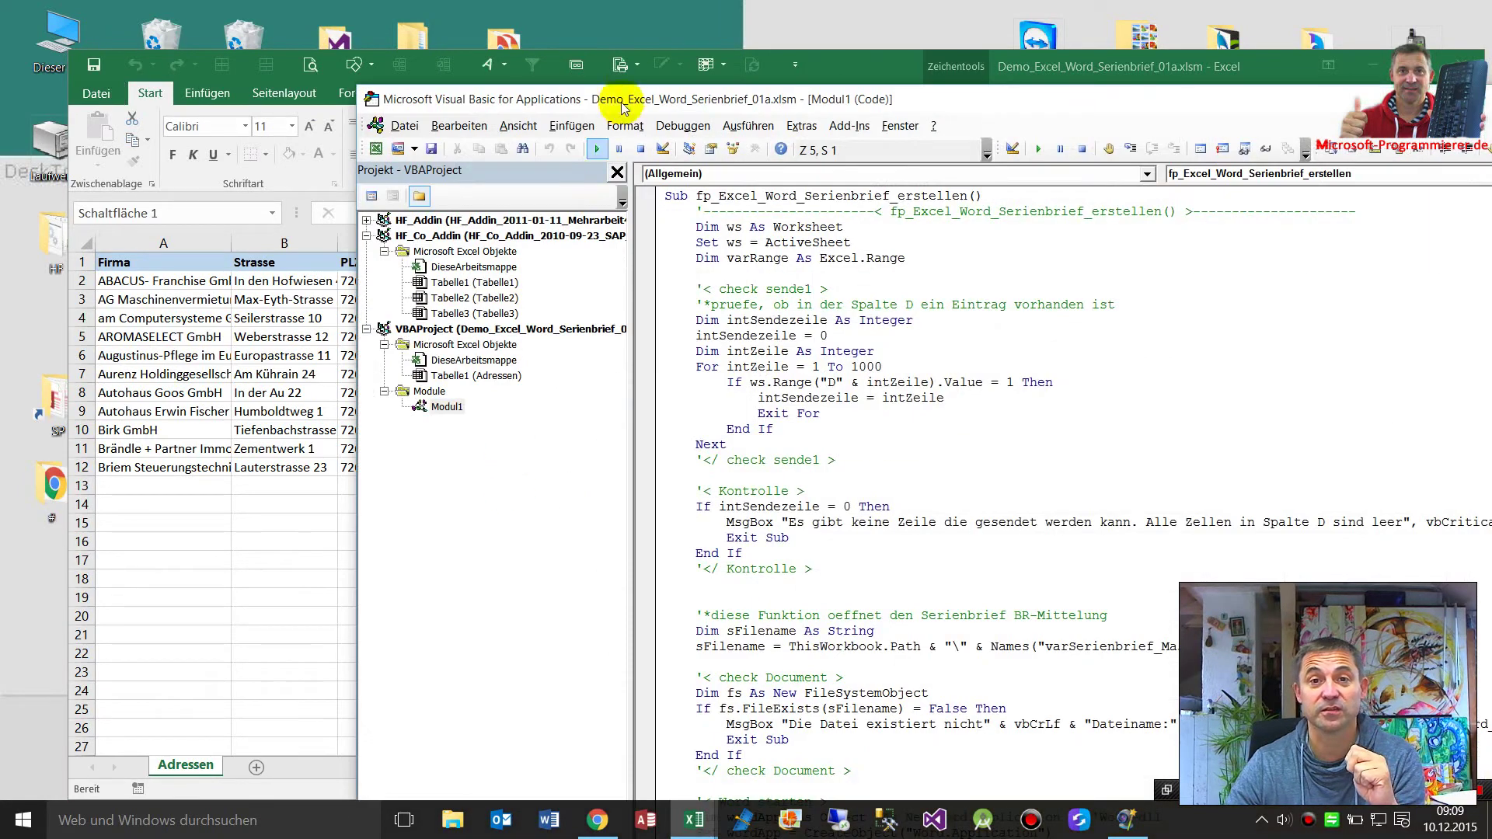
# - Maximize the VBA editor, collapse HF_Co_Addin, select Modul1 and narrow the Project Explorer
pyautogui.doubleClick(1010, 100)
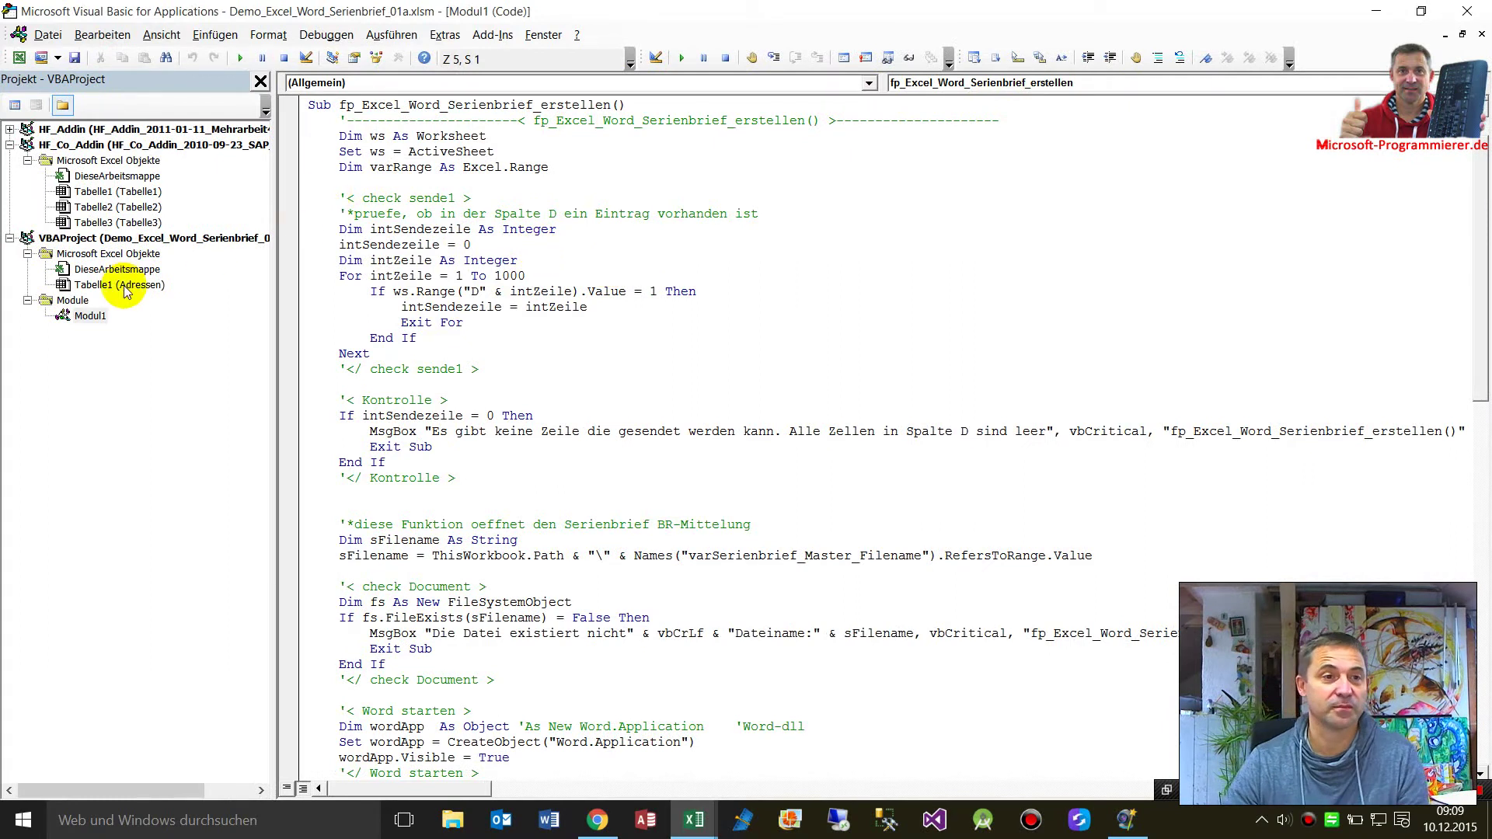
pyautogui.doubleClick(26, 141)
pyautogui.click(85, 238)
pyautogui.moveTo(279, 241); pyautogui.dragTo(160, 233)
pyautogui.click(443, 321)
# - Highlight the Sub fp_Excel_Word_Serienbrief_erstellen declaration at the top of the macro
pyautogui.scroll(1, 435, 307)
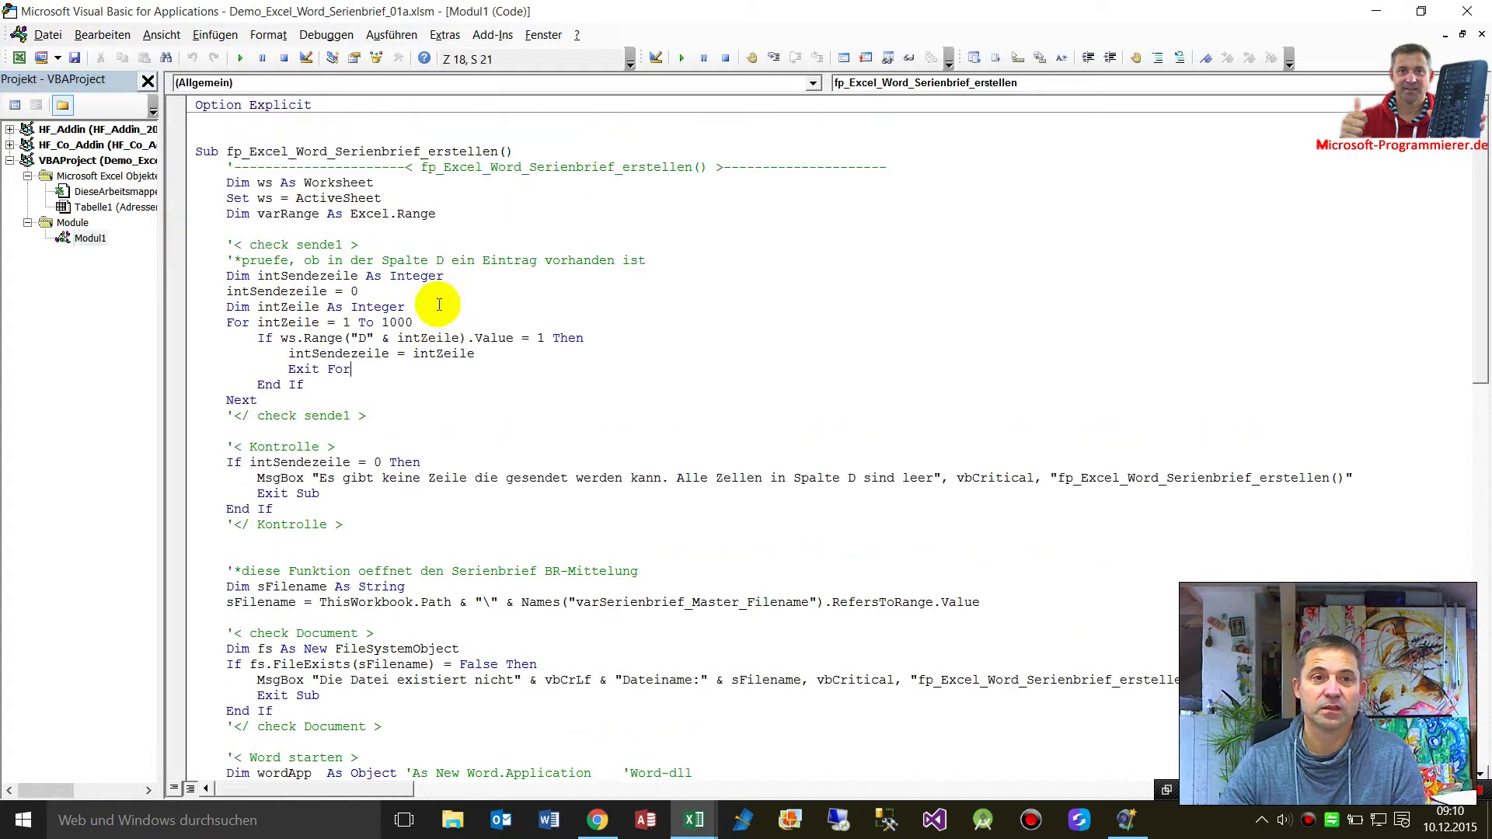
pyautogui.scroll(-2, 339, 184)
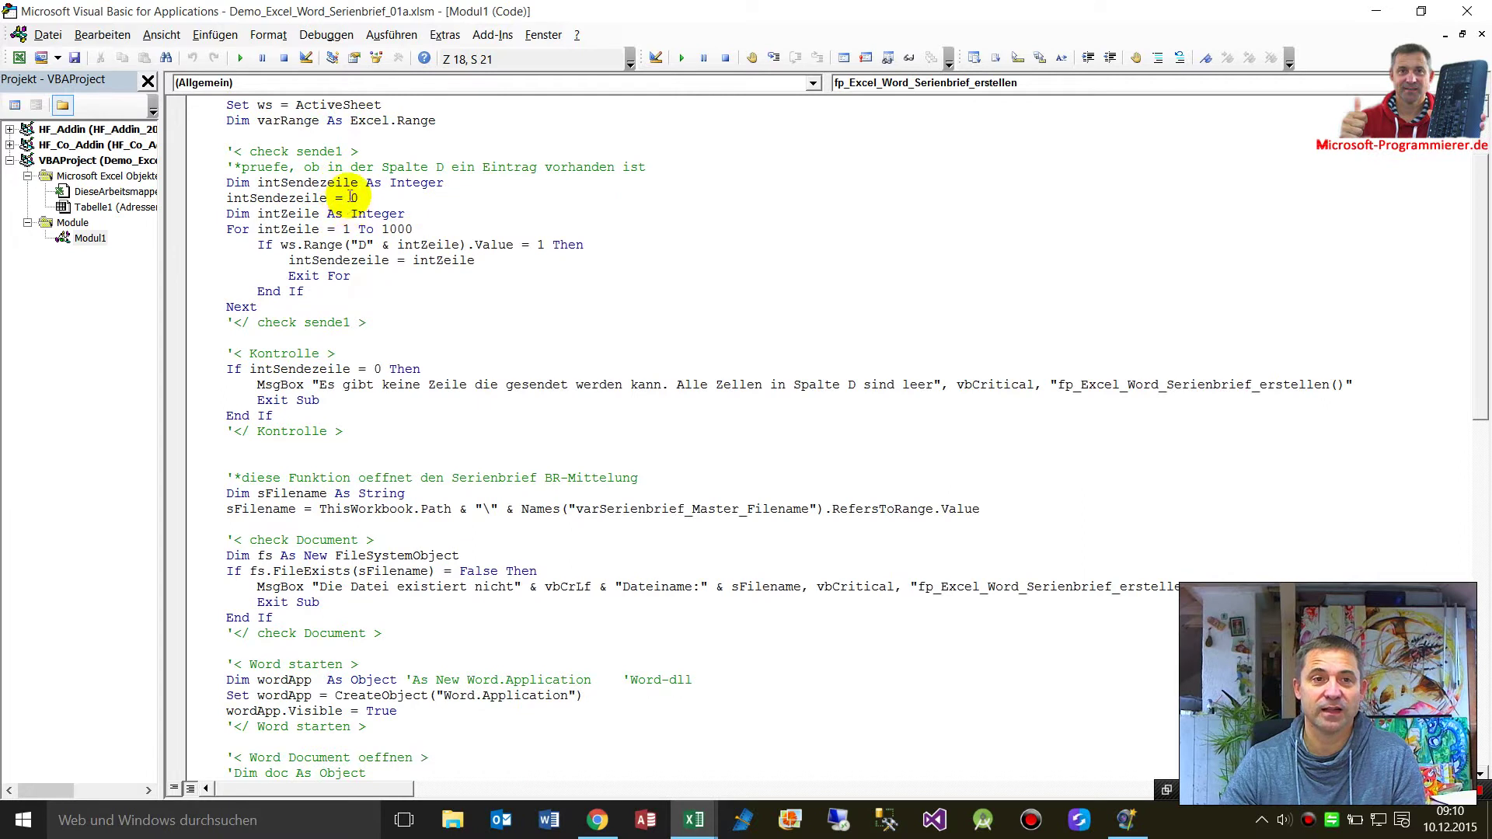
pyautogui.scroll(2, 327, 195)
pyautogui.scroll(-1, 287, 210)
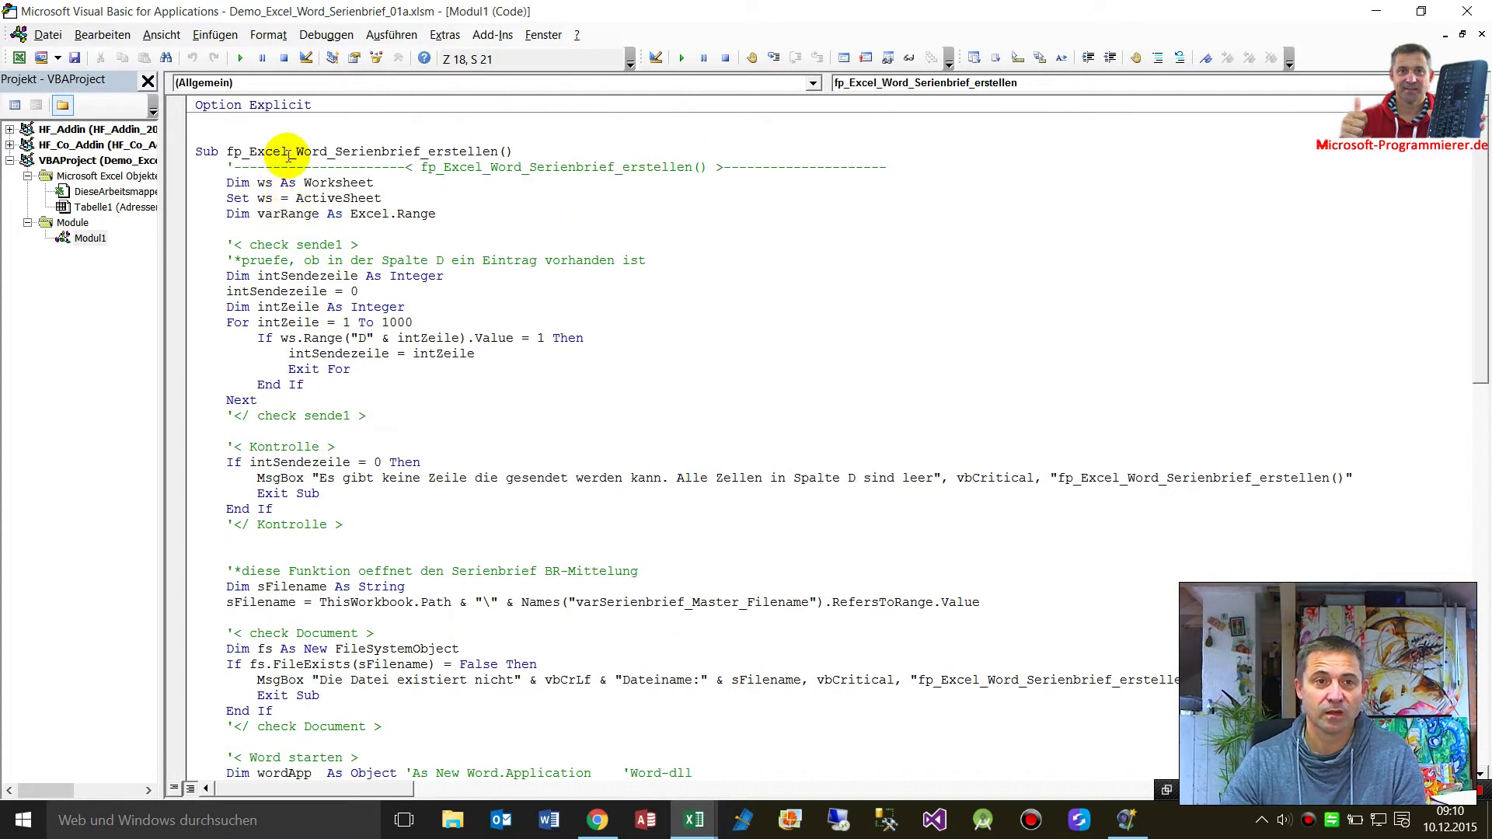
pyautogui.doubleClick(294, 152)
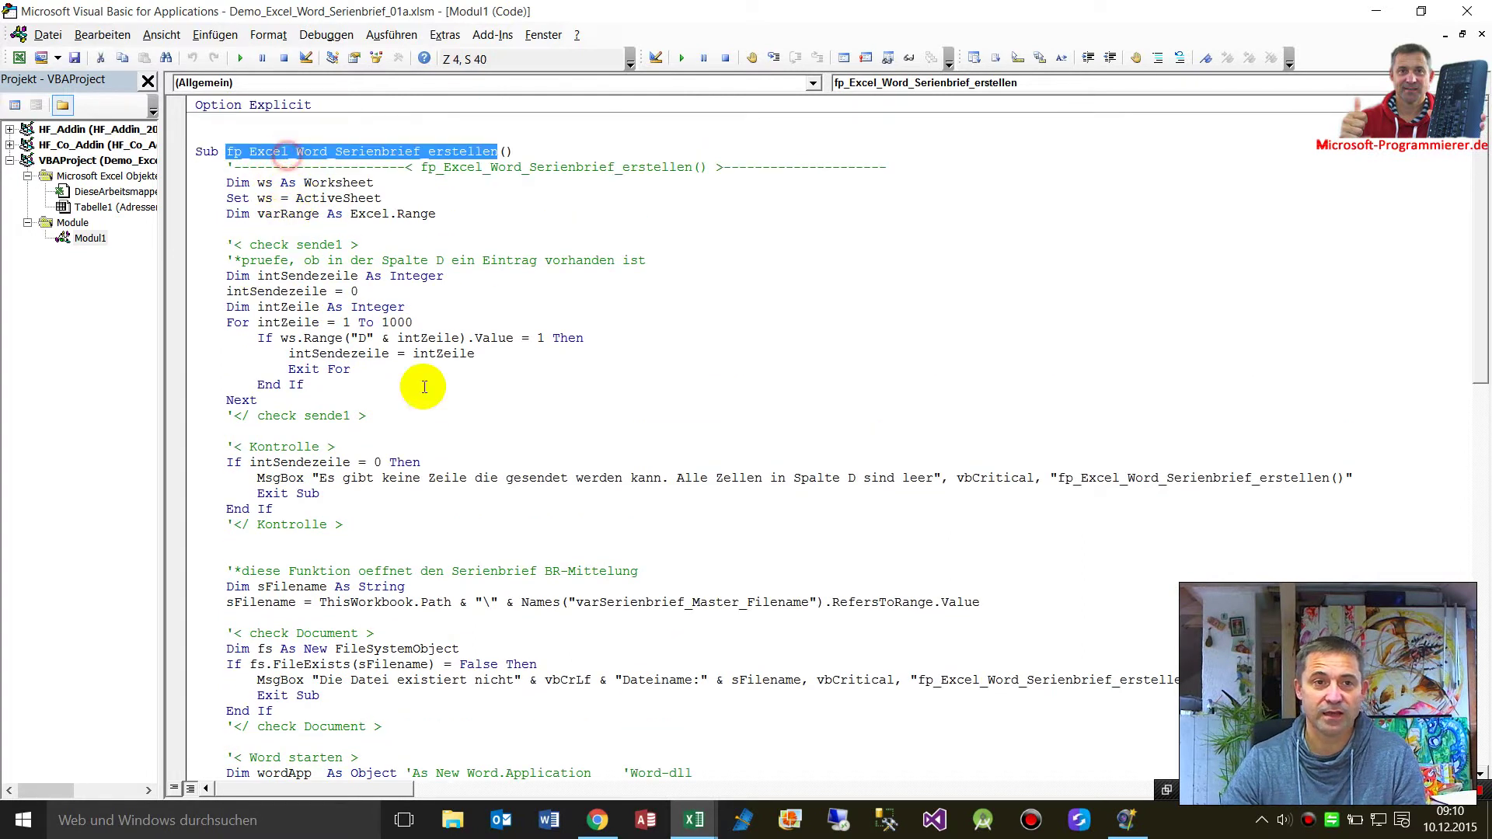
pyautogui.doubleClick(206, 151)
# - Highlight Word.Application on the Dim wordApp line and Application in the CreateObject call
pyautogui.scroll(-2, 517, 418)
pyautogui.scroll(-1, 505, 404)
pyautogui.scroll(-1, 503, 401)
pyautogui.scroll(-2, 503, 400)
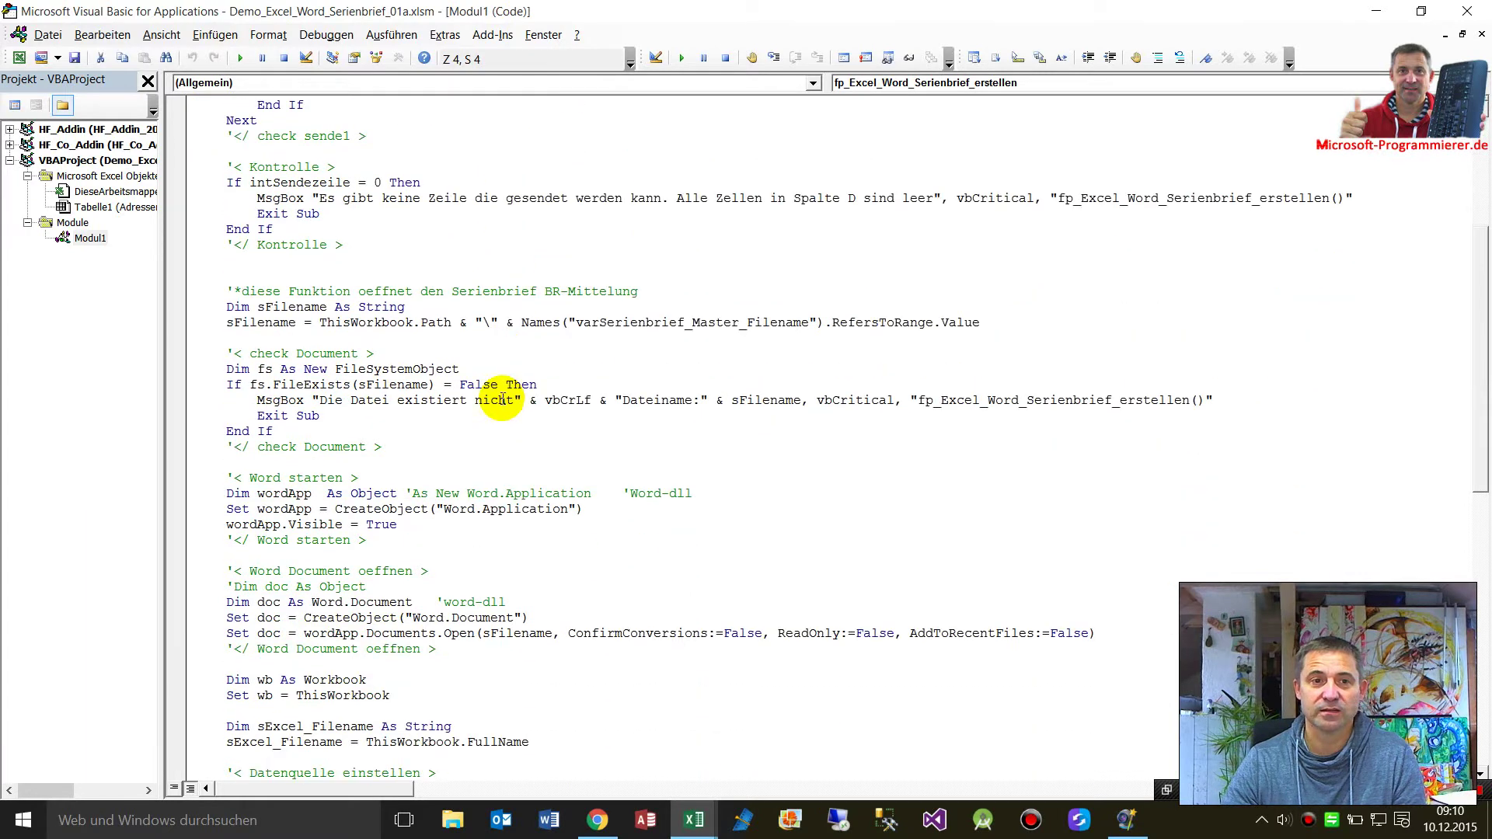
pyautogui.scroll(-4, 502, 400)
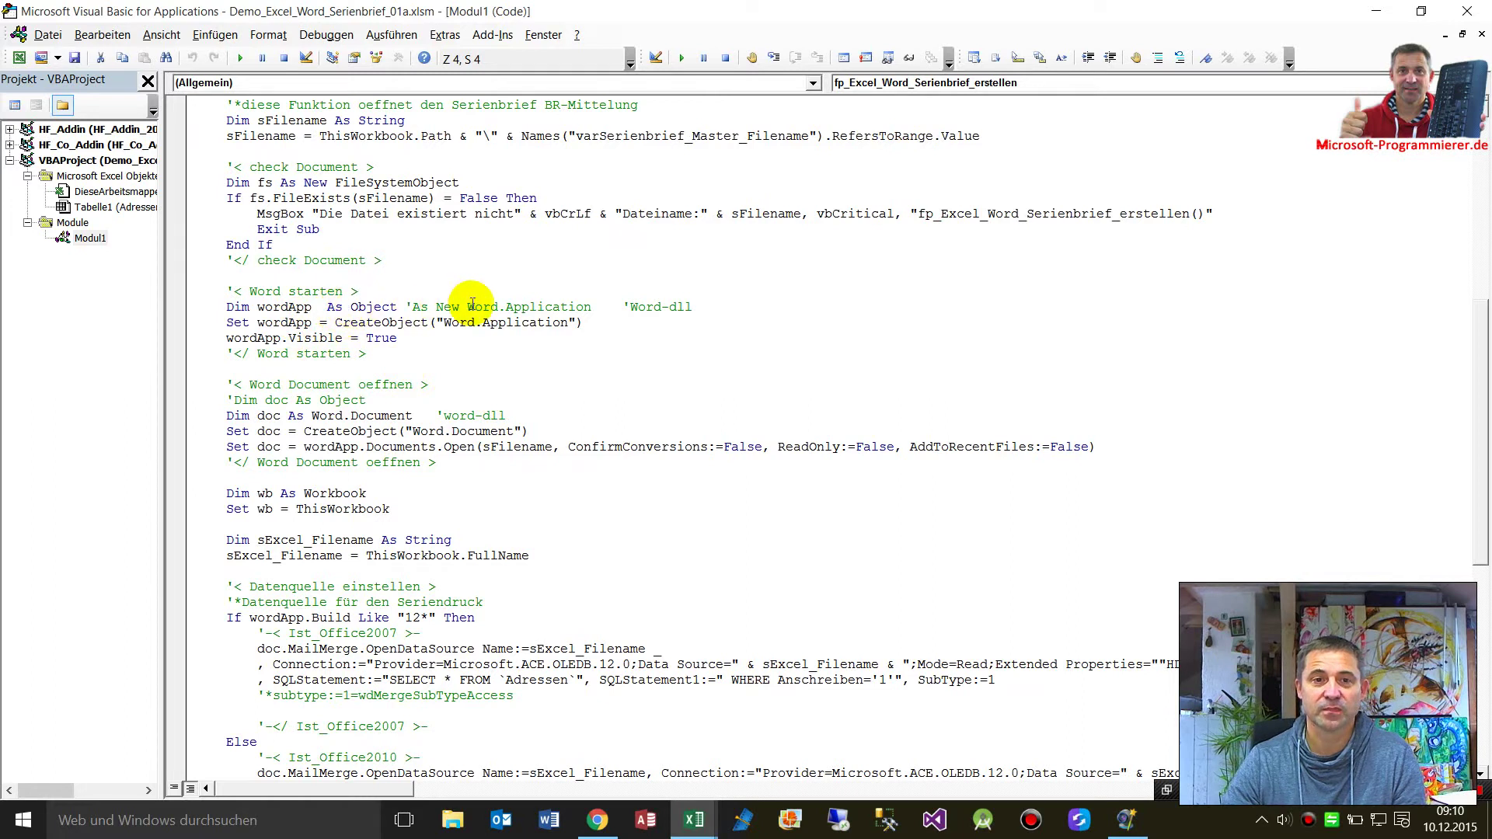
pyautogui.moveTo(466, 306); pyautogui.dragTo(590, 306)
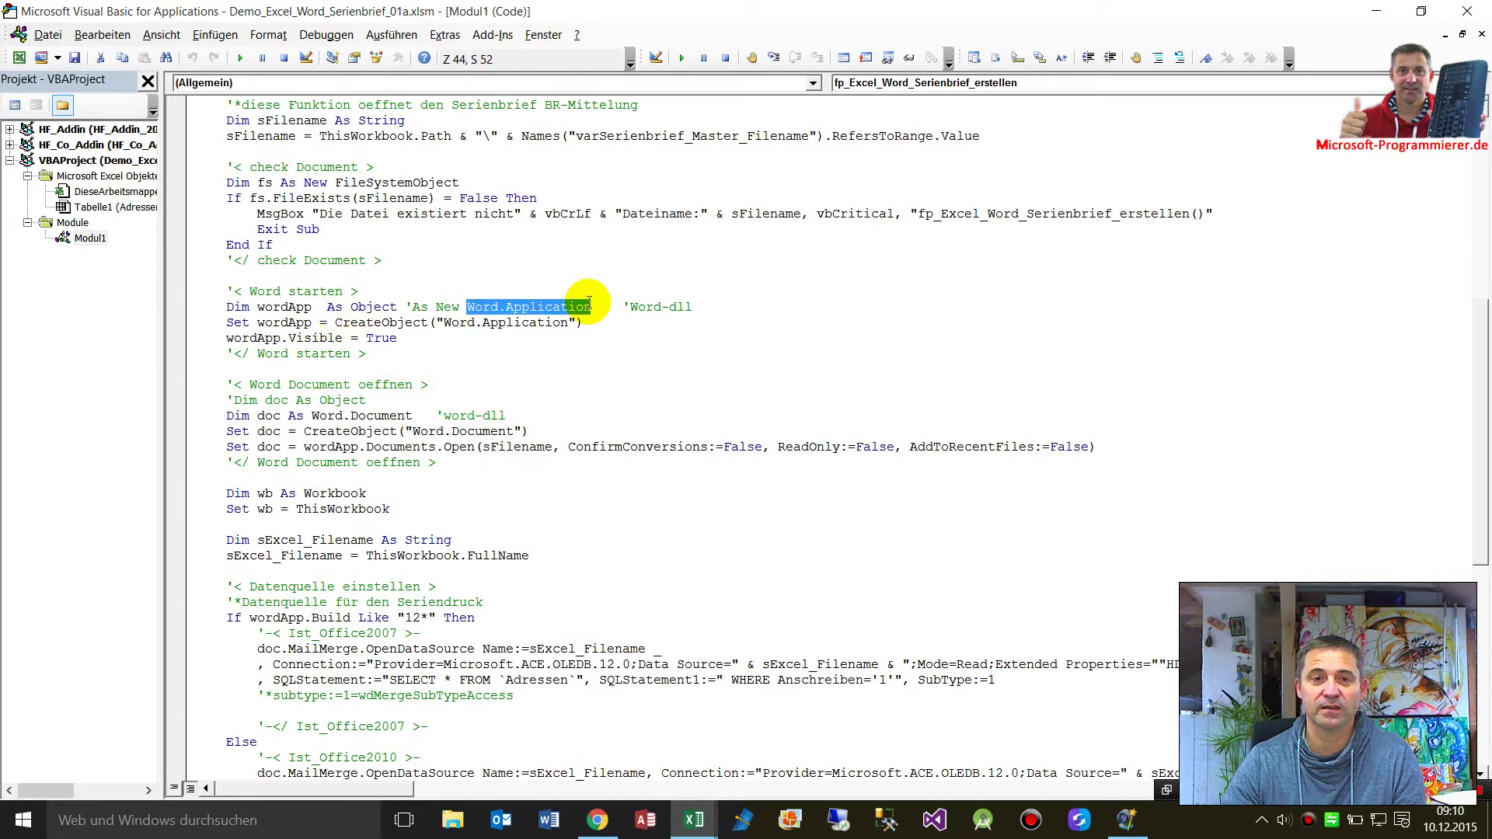
pyautogui.doubleClick(521, 322)
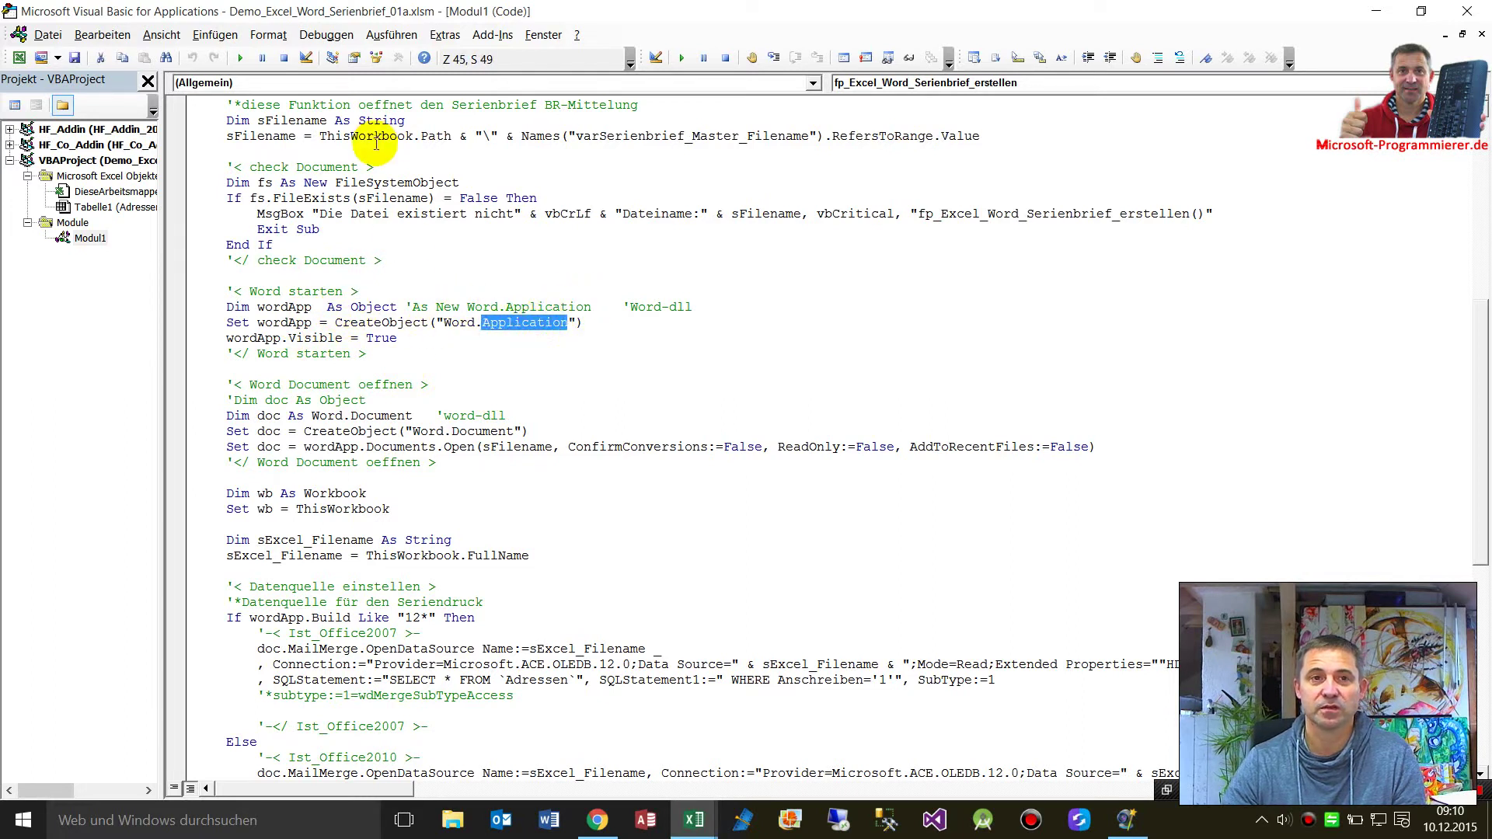
# - Highlight doc.MailMerge.OpenDataSource in the Office 2010 branch, then minimize the editor
pyautogui.scroll(-2, 413, 439)
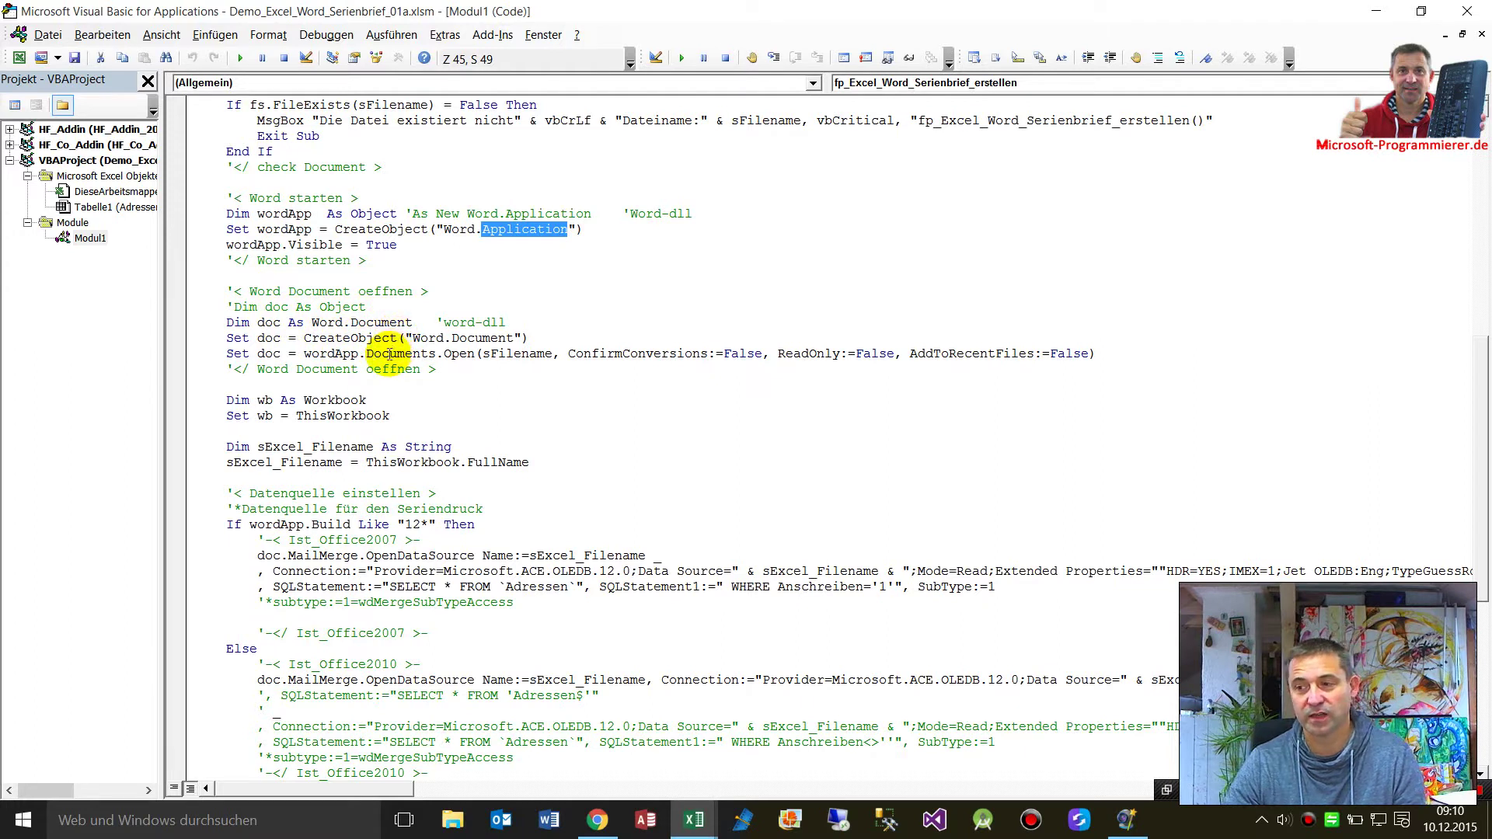
pyautogui.scroll(-6, 391, 354)
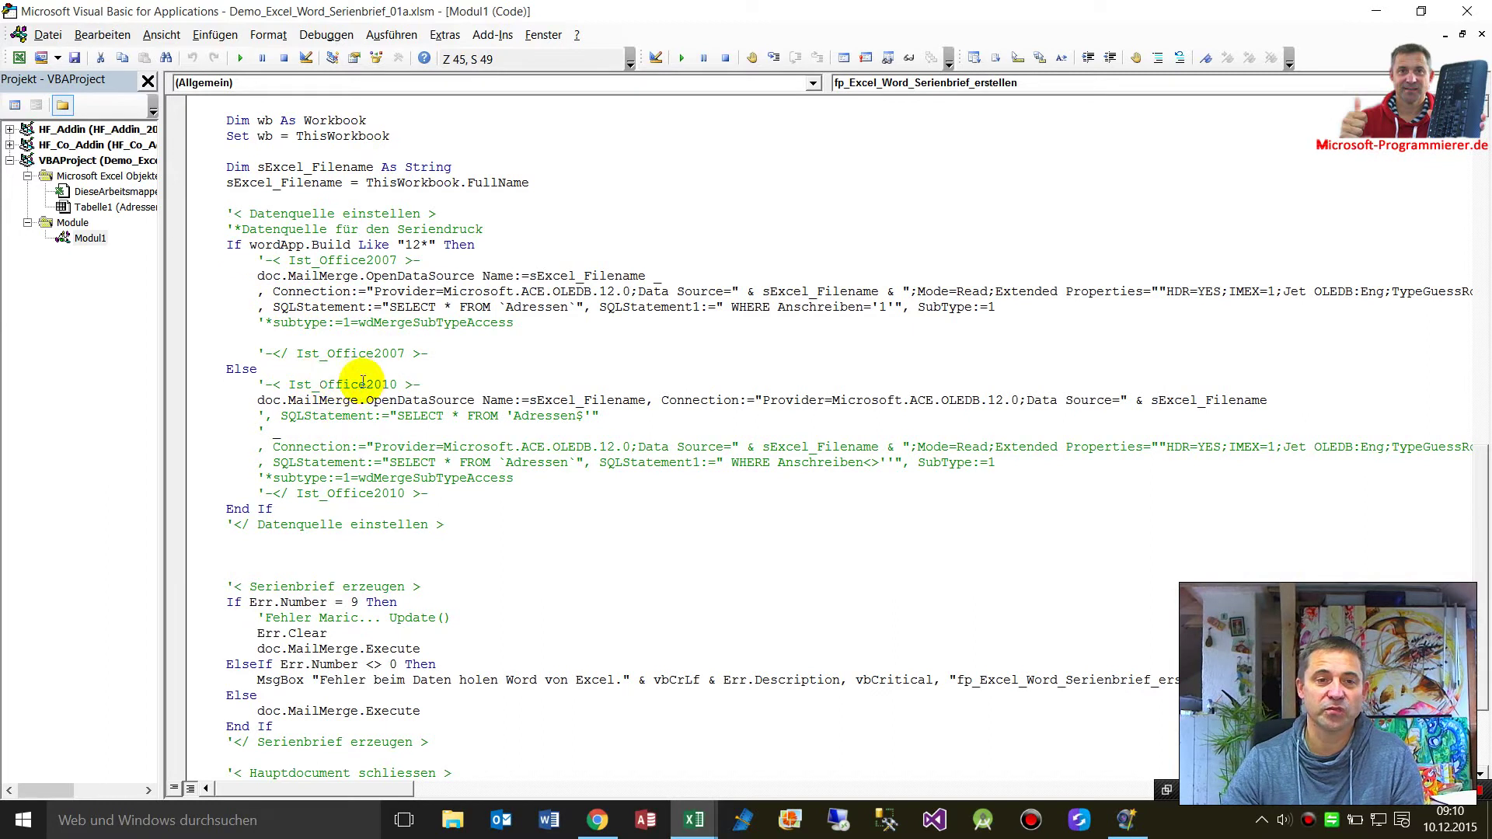
pyautogui.moveTo(257, 401); pyautogui.dragTo(451, 397)
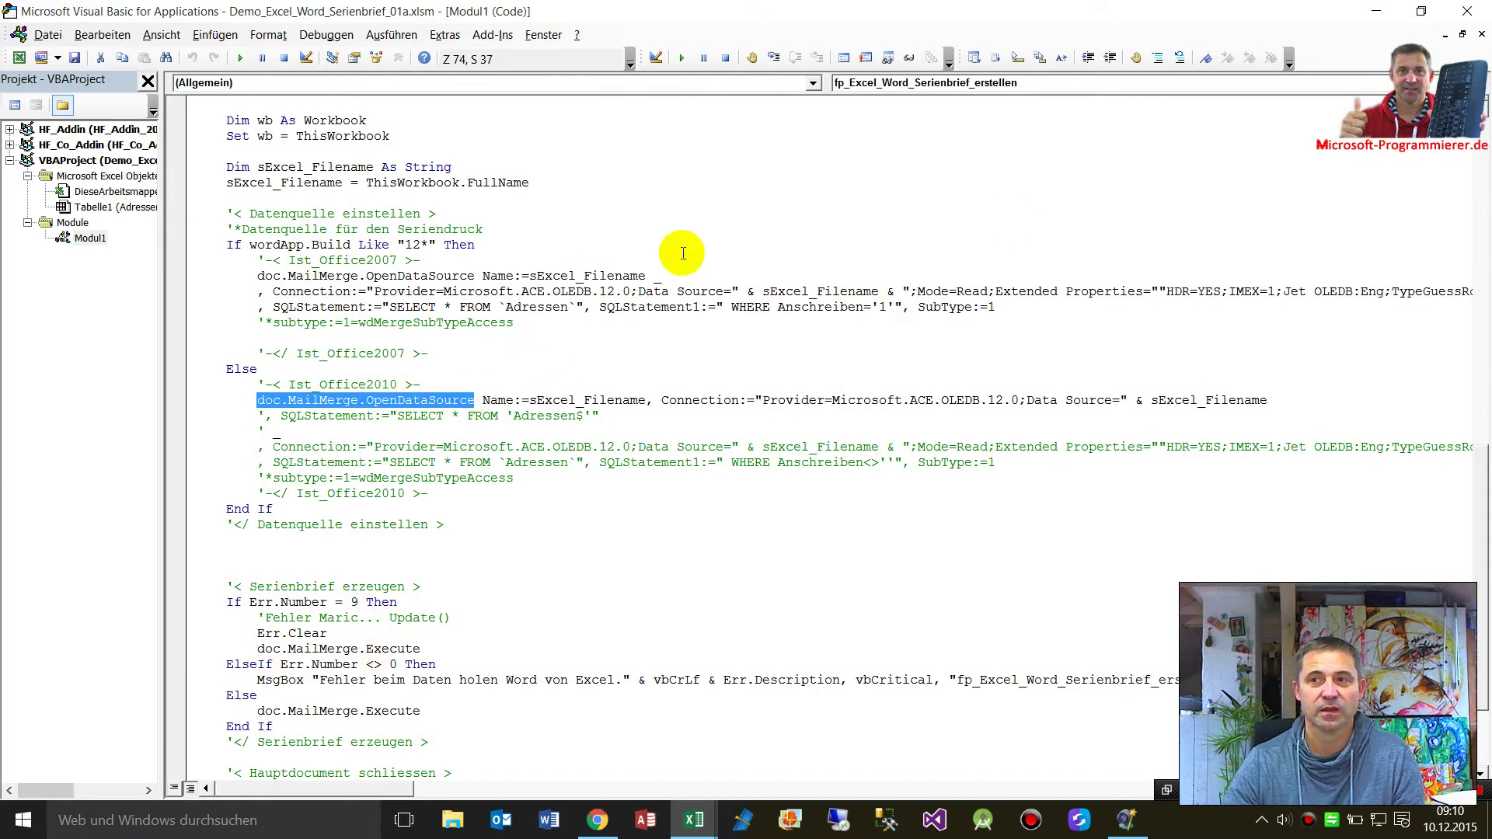
pyautogui.click(1376, 11)
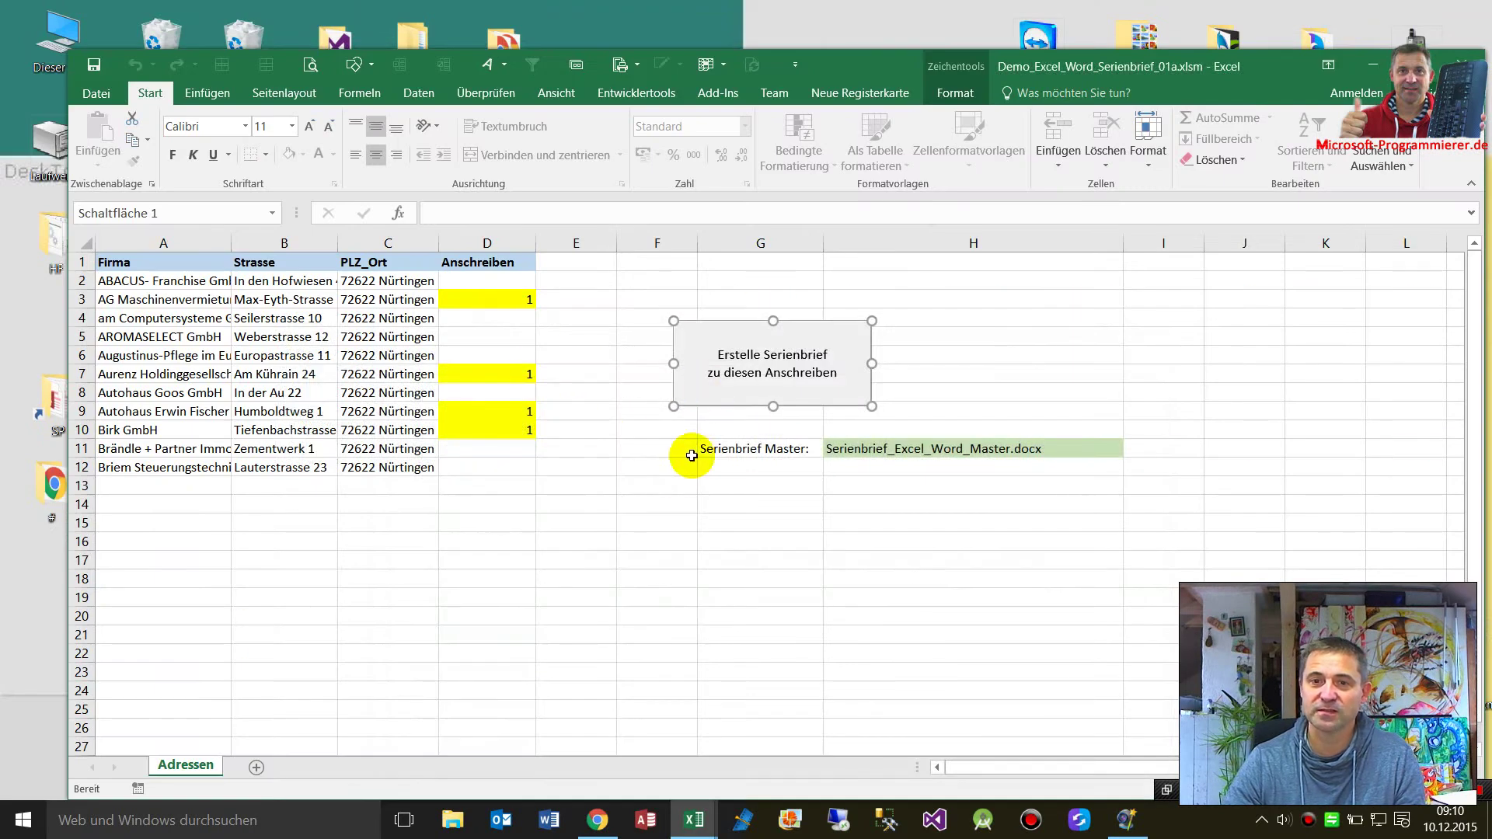
# - Check the master file name in H11, then run the Erstelle Serienbrief button's macro
pyautogui.click(669, 487)
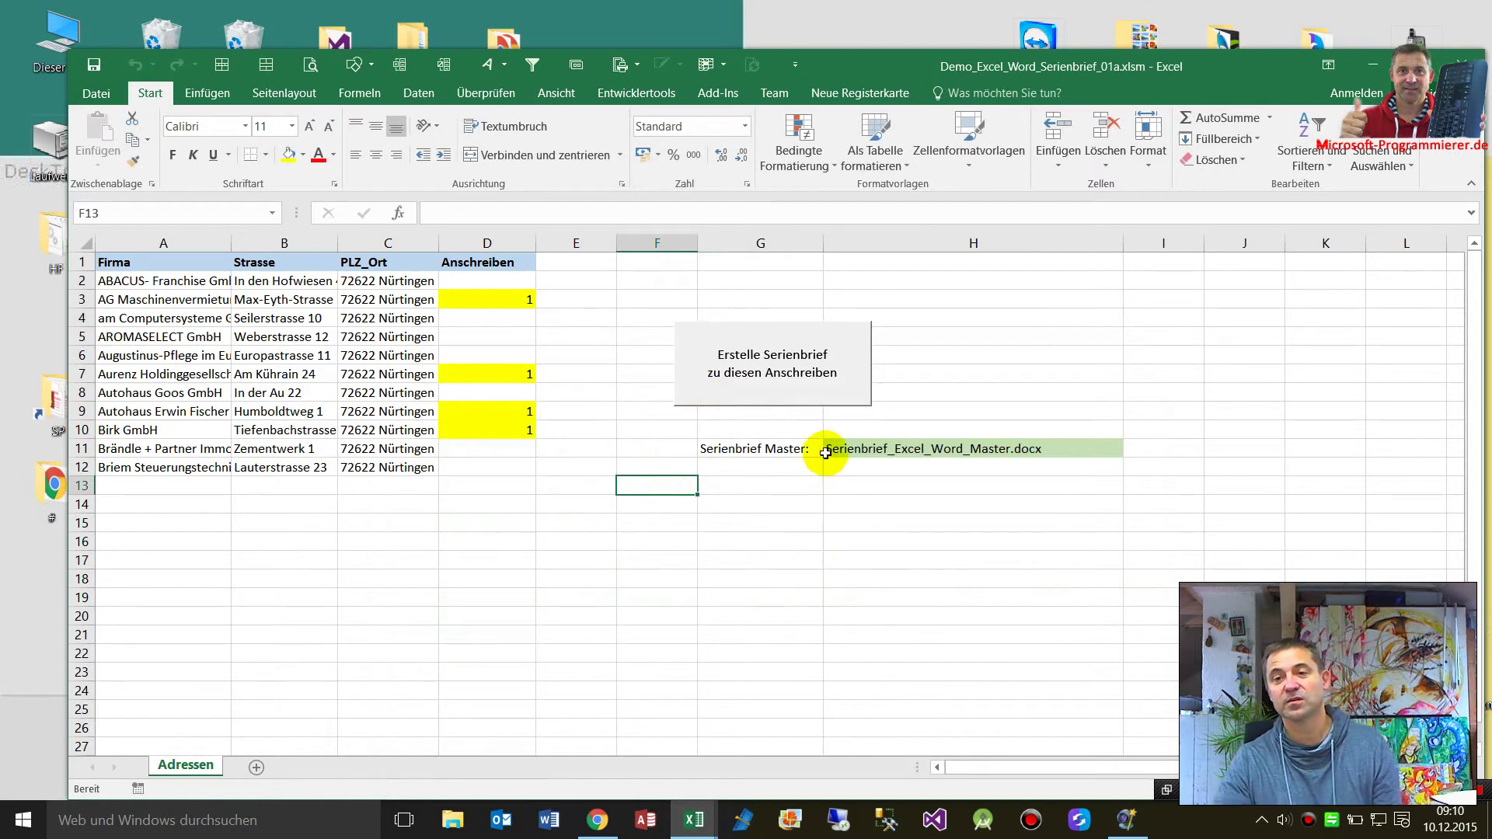
pyautogui.click(849, 449)
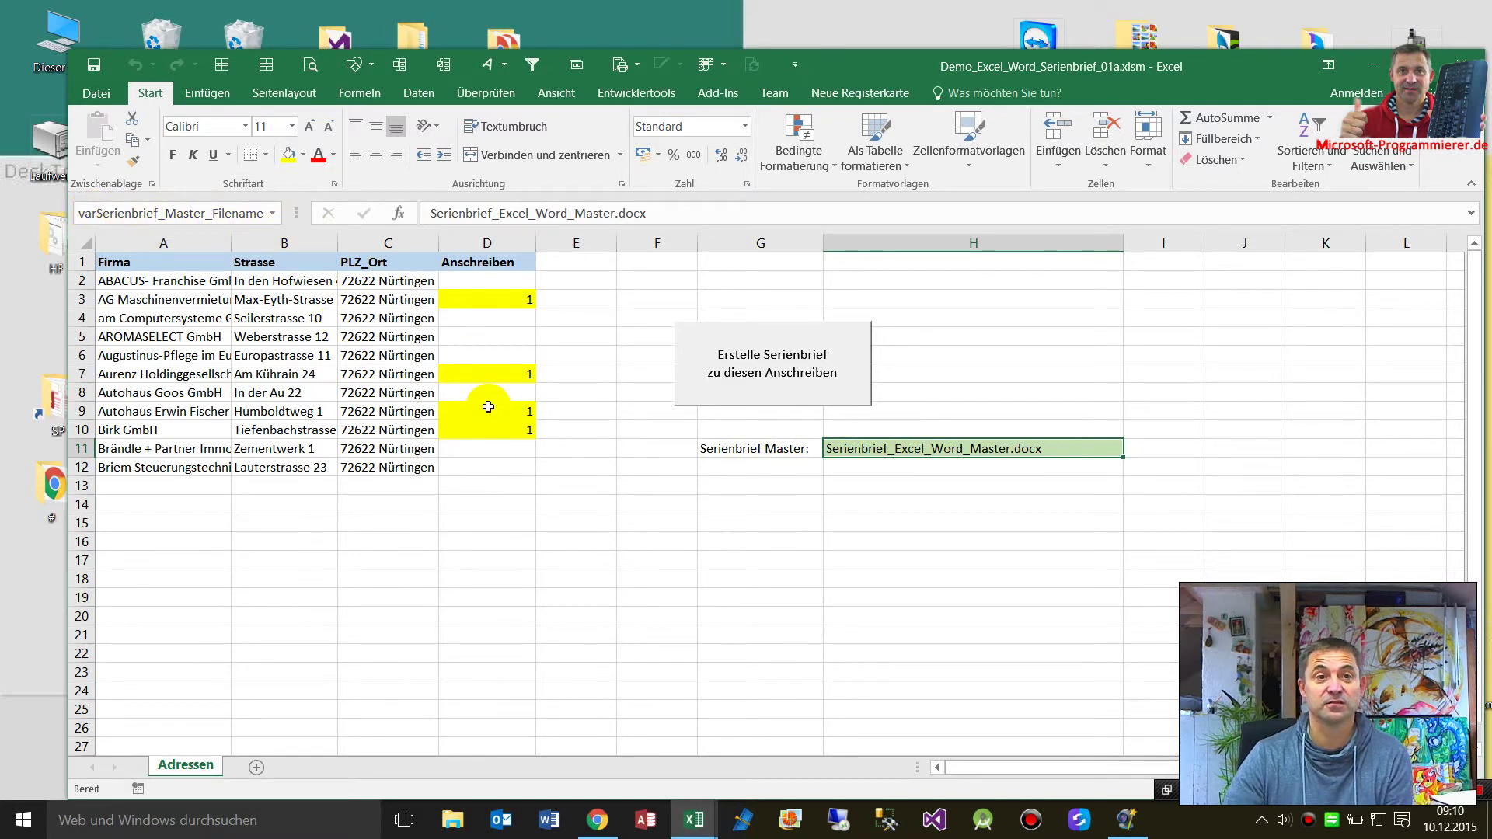
pyautogui.click(645, 538)
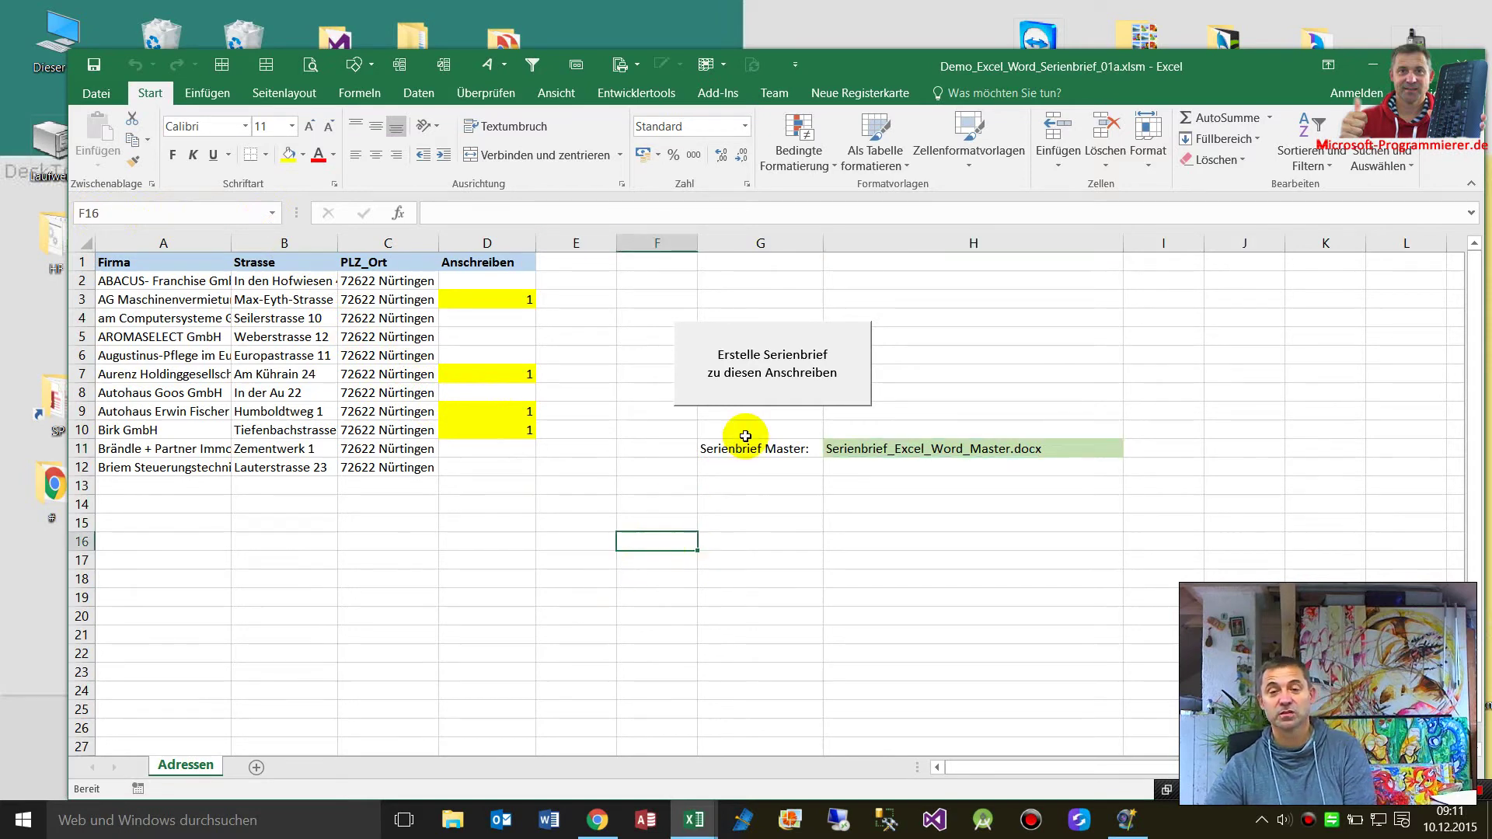
pyautogui.click(737, 398)
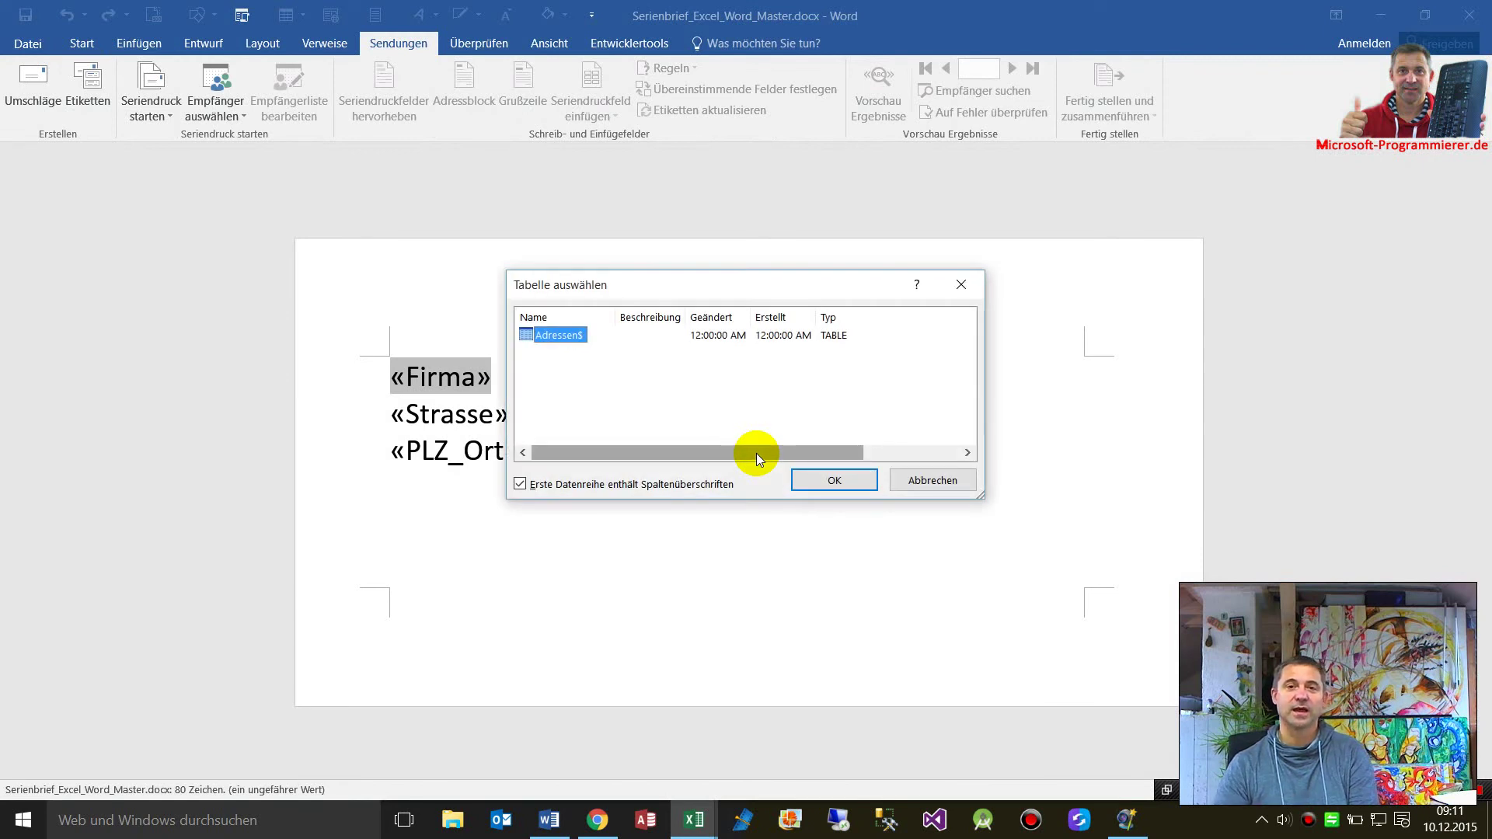
# - Confirm Adressen$, scroll through the 11-page Serienbriefe1, and close it without saving
pyautogui.click(833, 482)
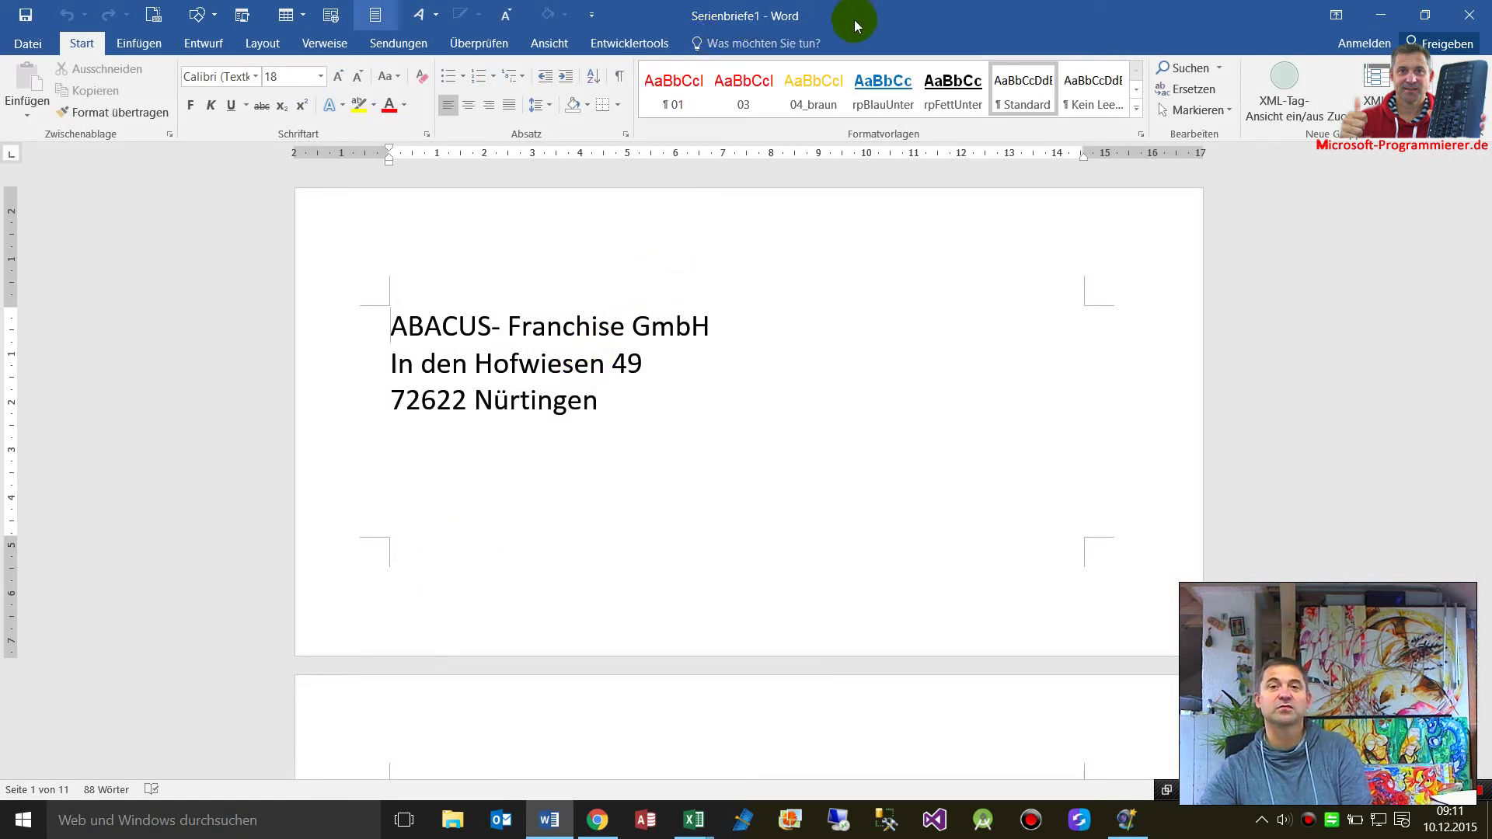
pyautogui.scroll(-3, 460, 542)
pyautogui.scroll(-8, 464, 554)
pyautogui.scroll(-9, 464, 554)
pyautogui.scroll(-5, 464, 550)
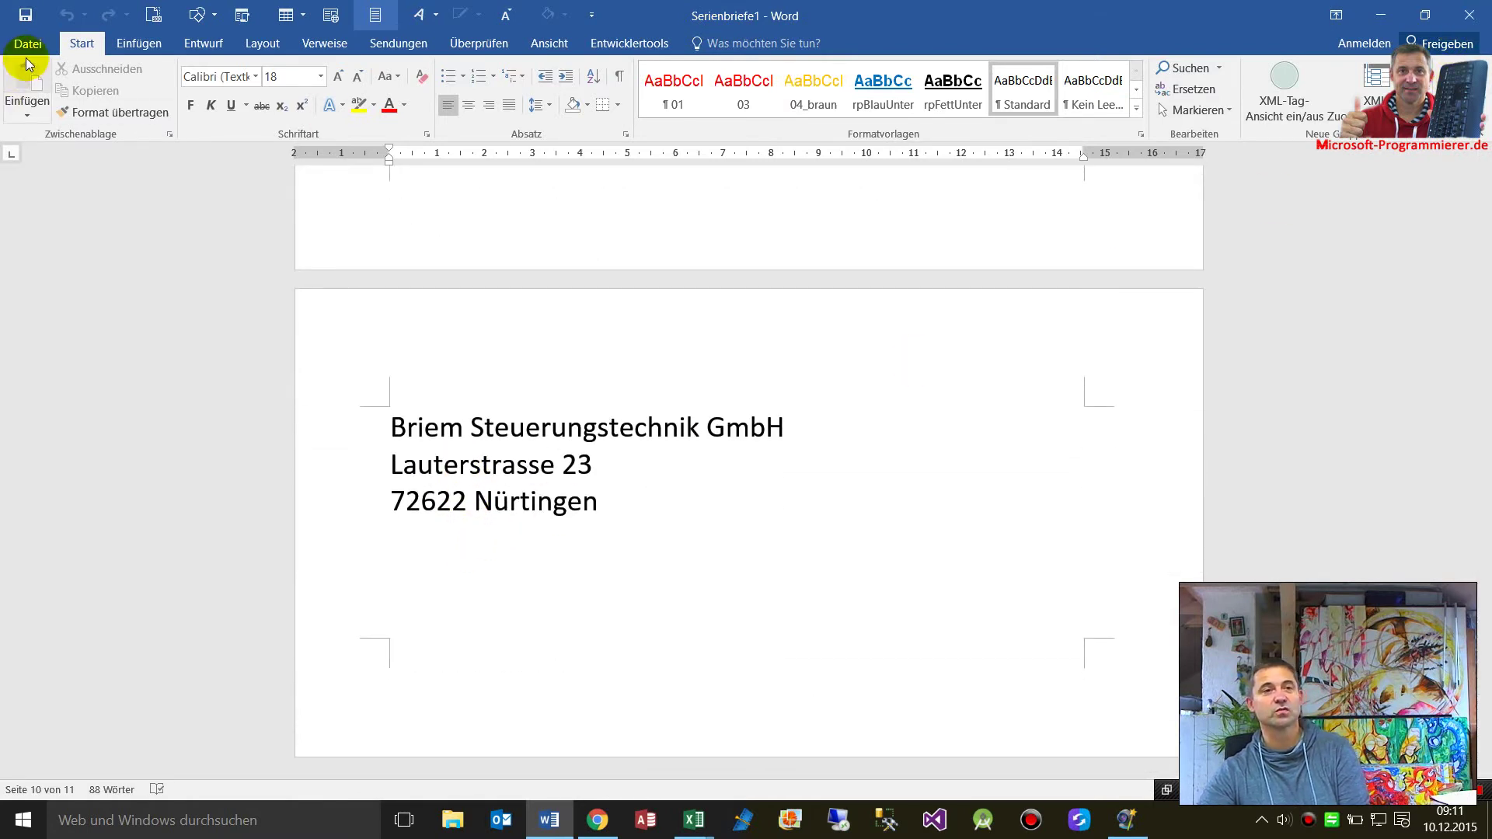
pyautogui.click(1469, 14)
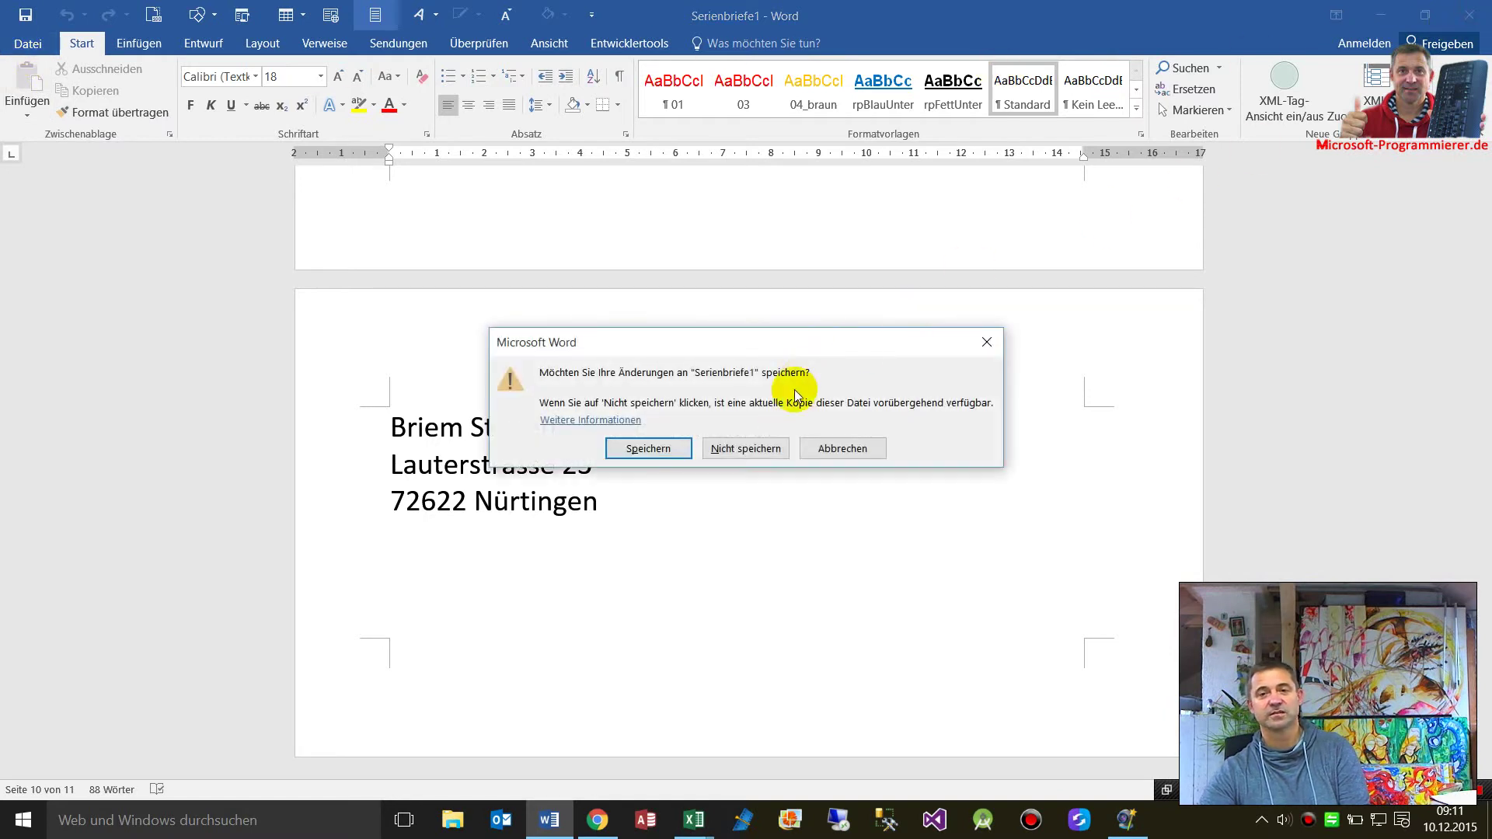
pyautogui.click(758, 445)
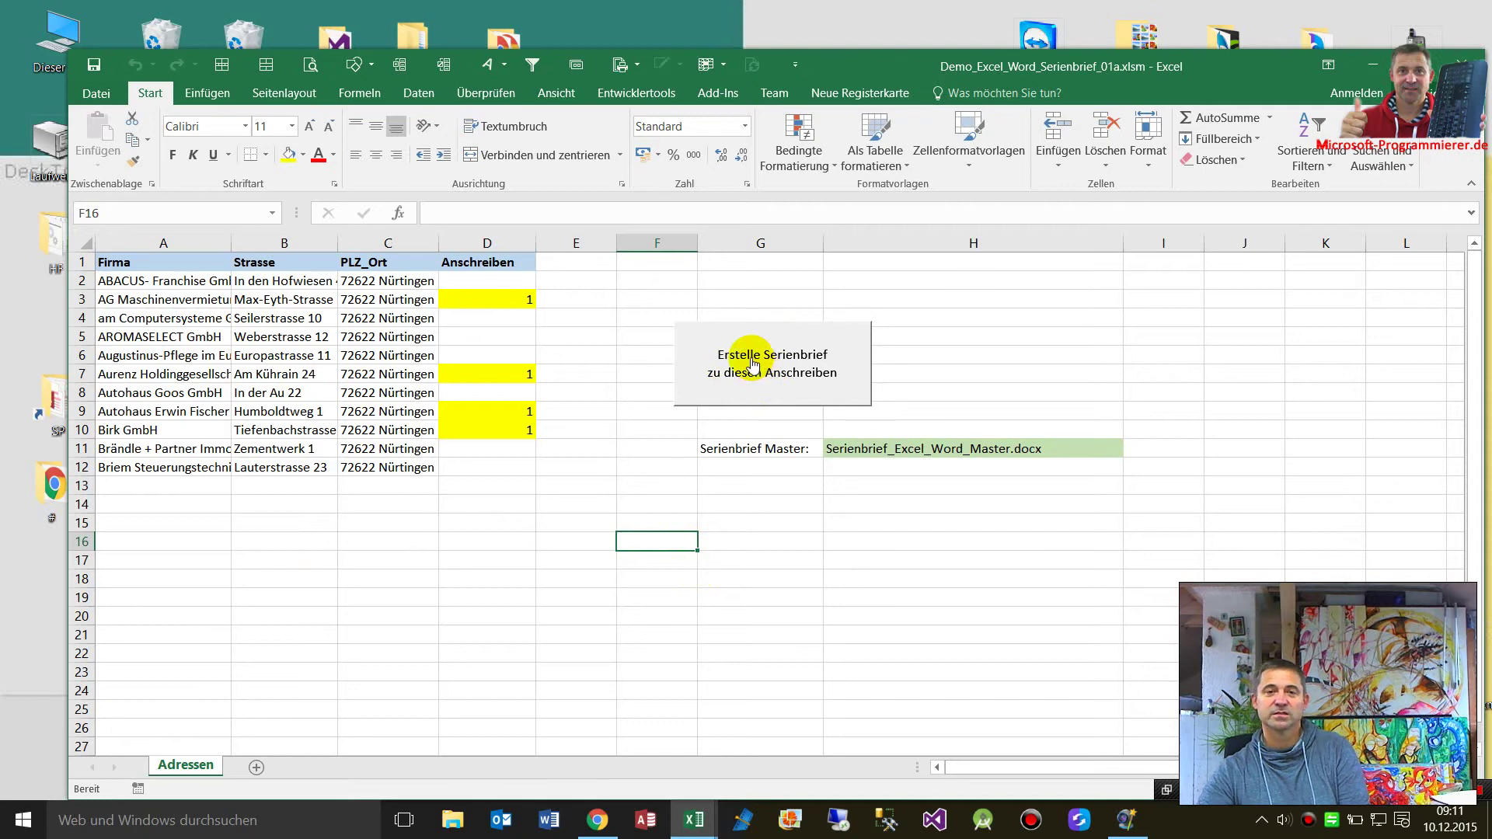
# - Open the fp_Excel_Word_Serienbrief_erstellen code via the button's Assign Macro dialog (Bearbeiten)
pyautogui.rightClick(753, 362)
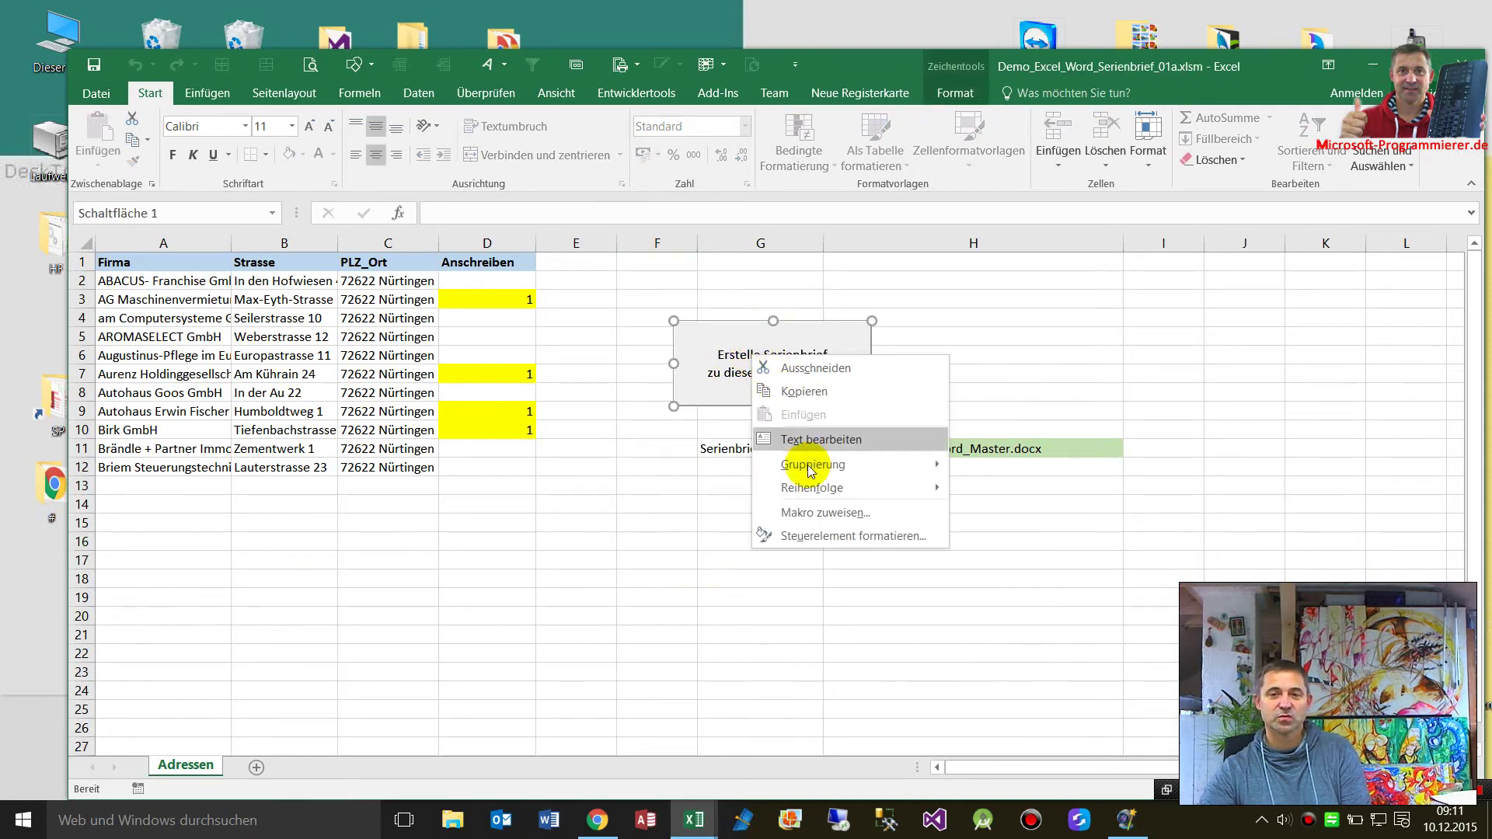
pyautogui.click(817, 516)
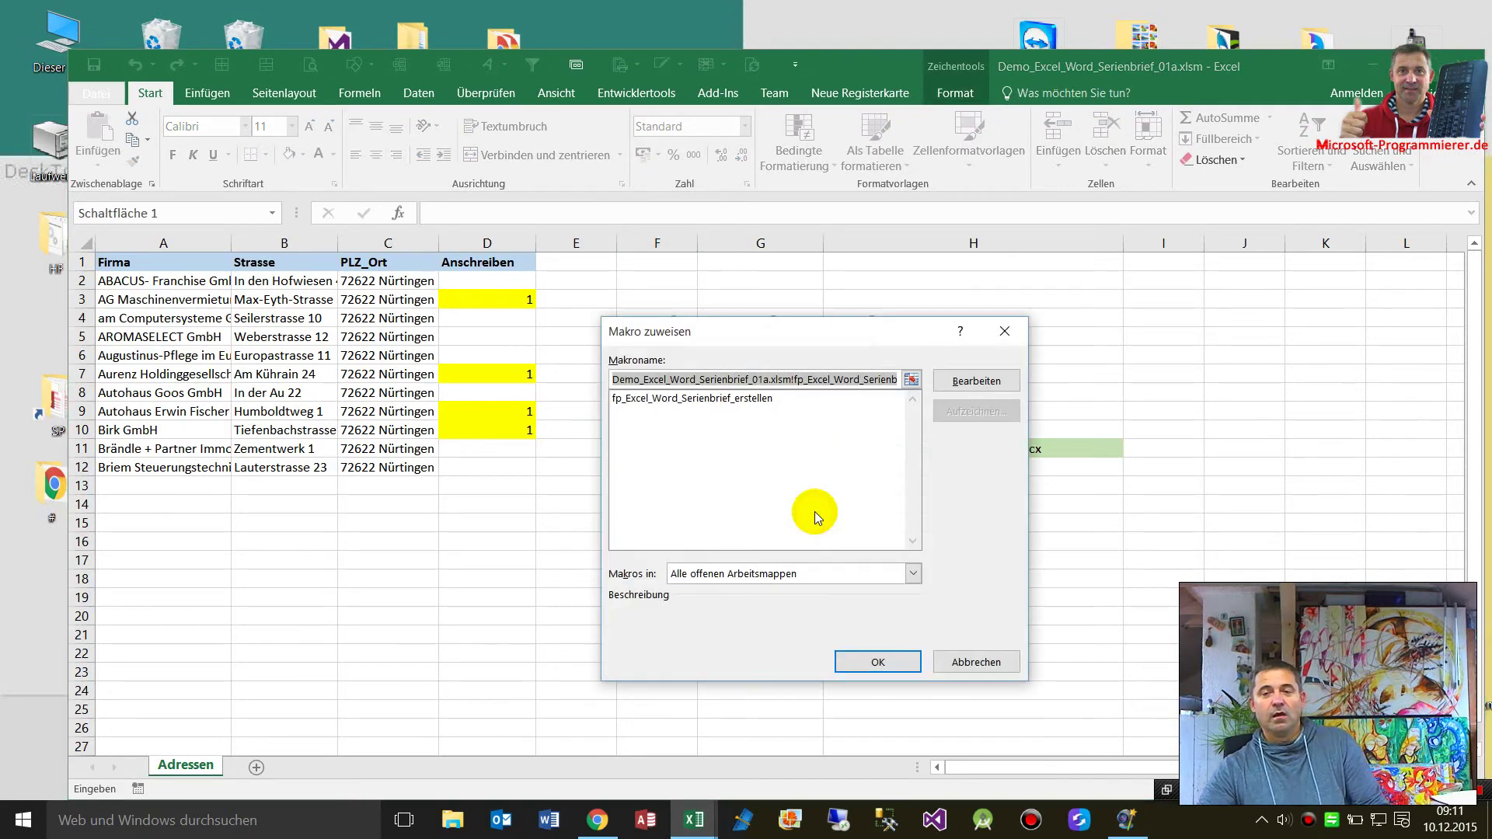
pyautogui.click(971, 383)
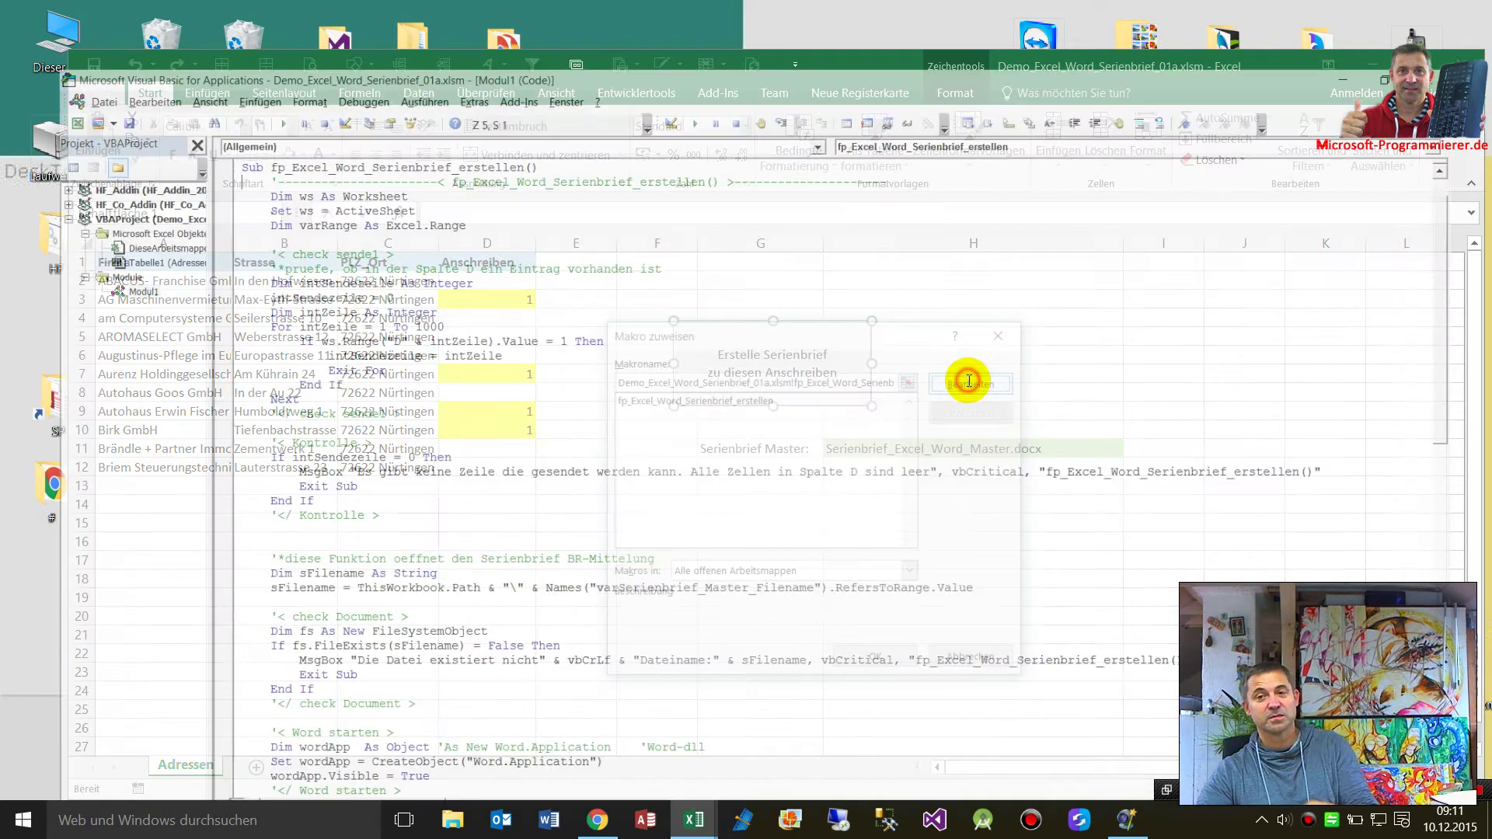
pyautogui.scroll(-1, 392, 513)
# - Highlight the check sende1 loop scanning column D for 1, then switch back to the Excel workbook
pyautogui.scroll(2, 395, 503)
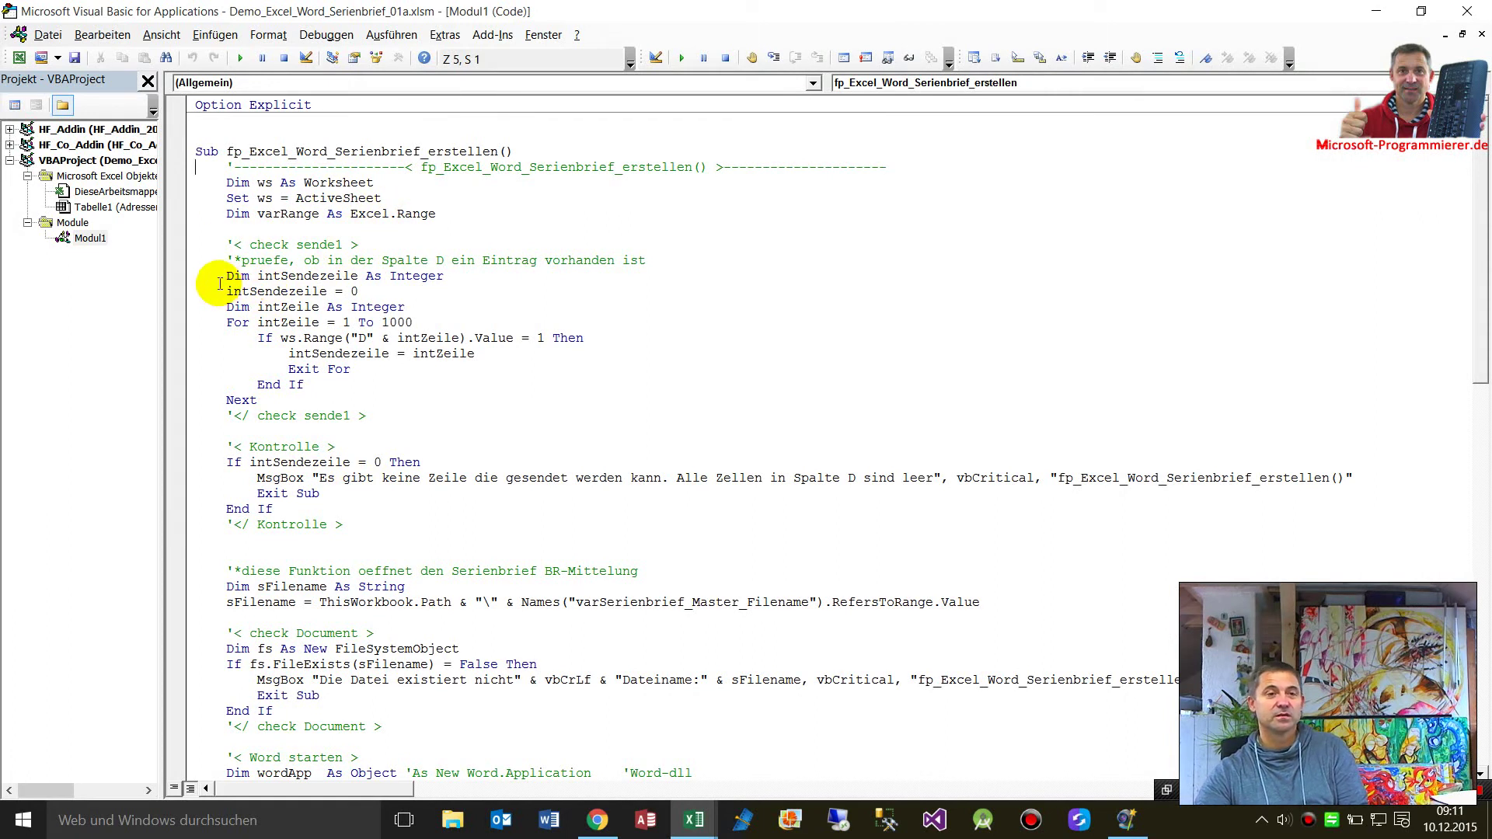
pyautogui.moveTo(225, 245); pyautogui.dragTo(436, 409)
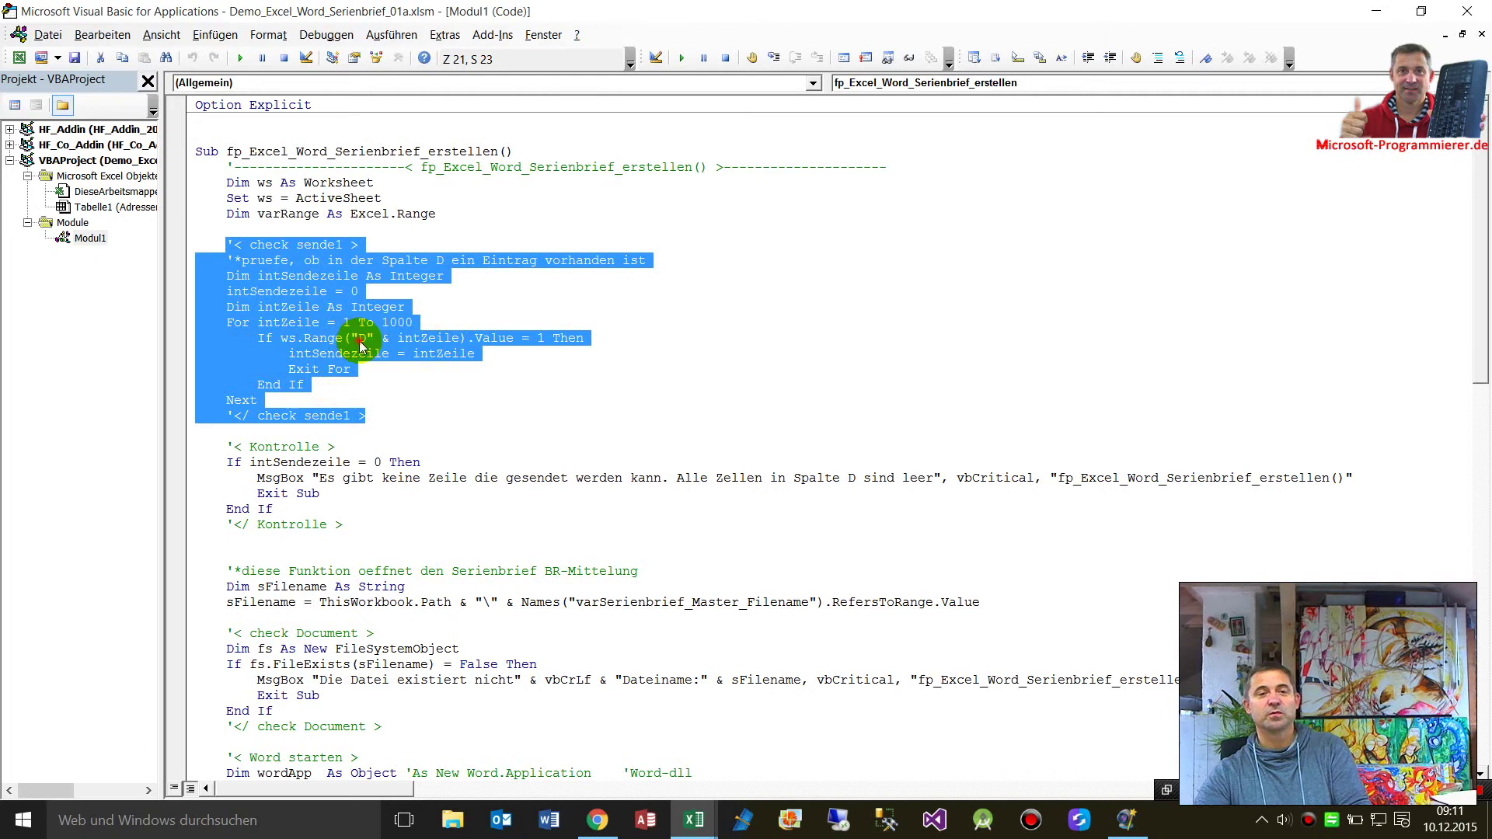
pyautogui.click(388, 338)
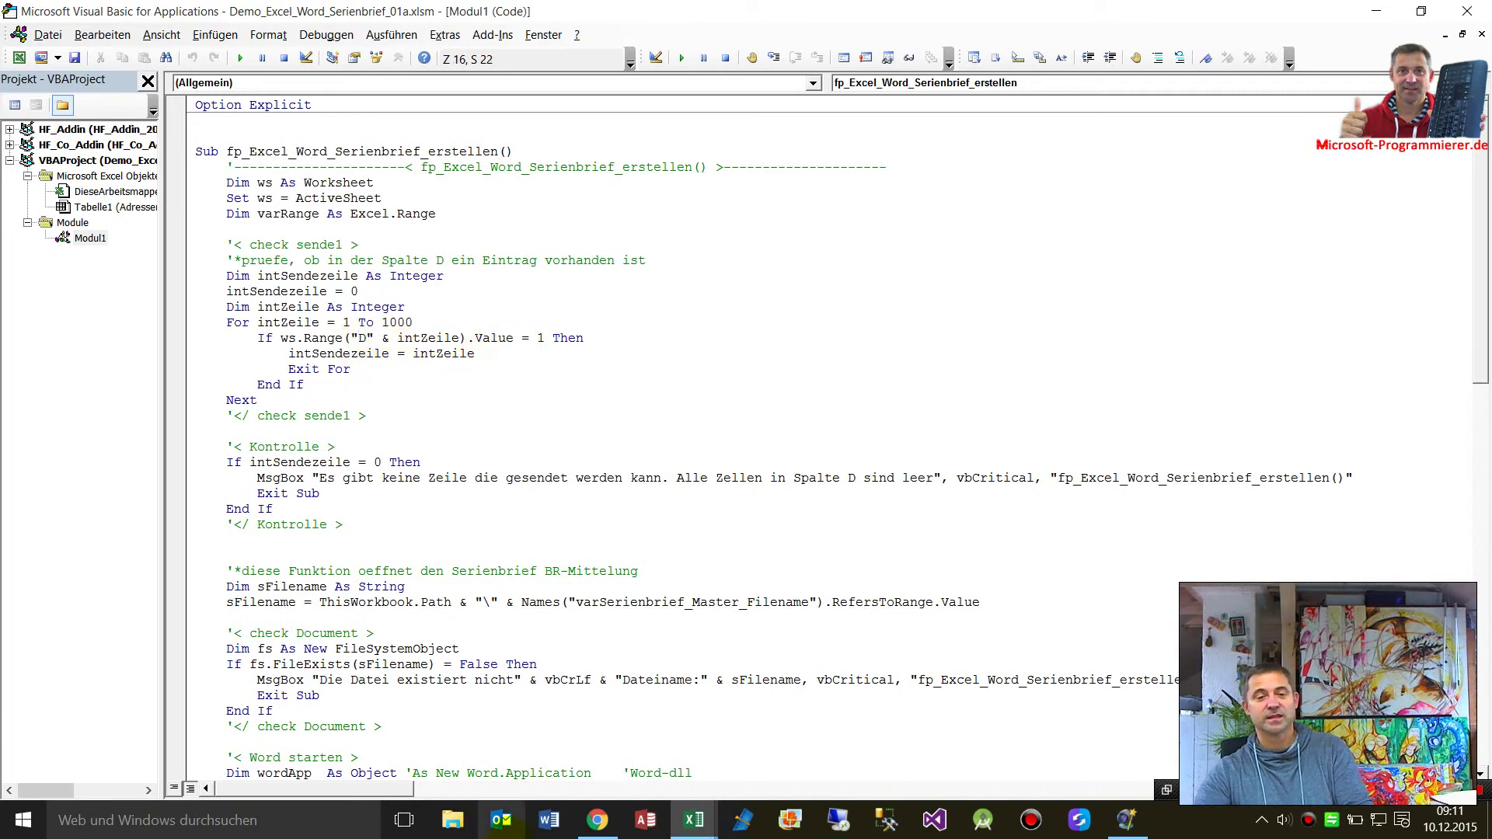
pyautogui.click(694, 820)
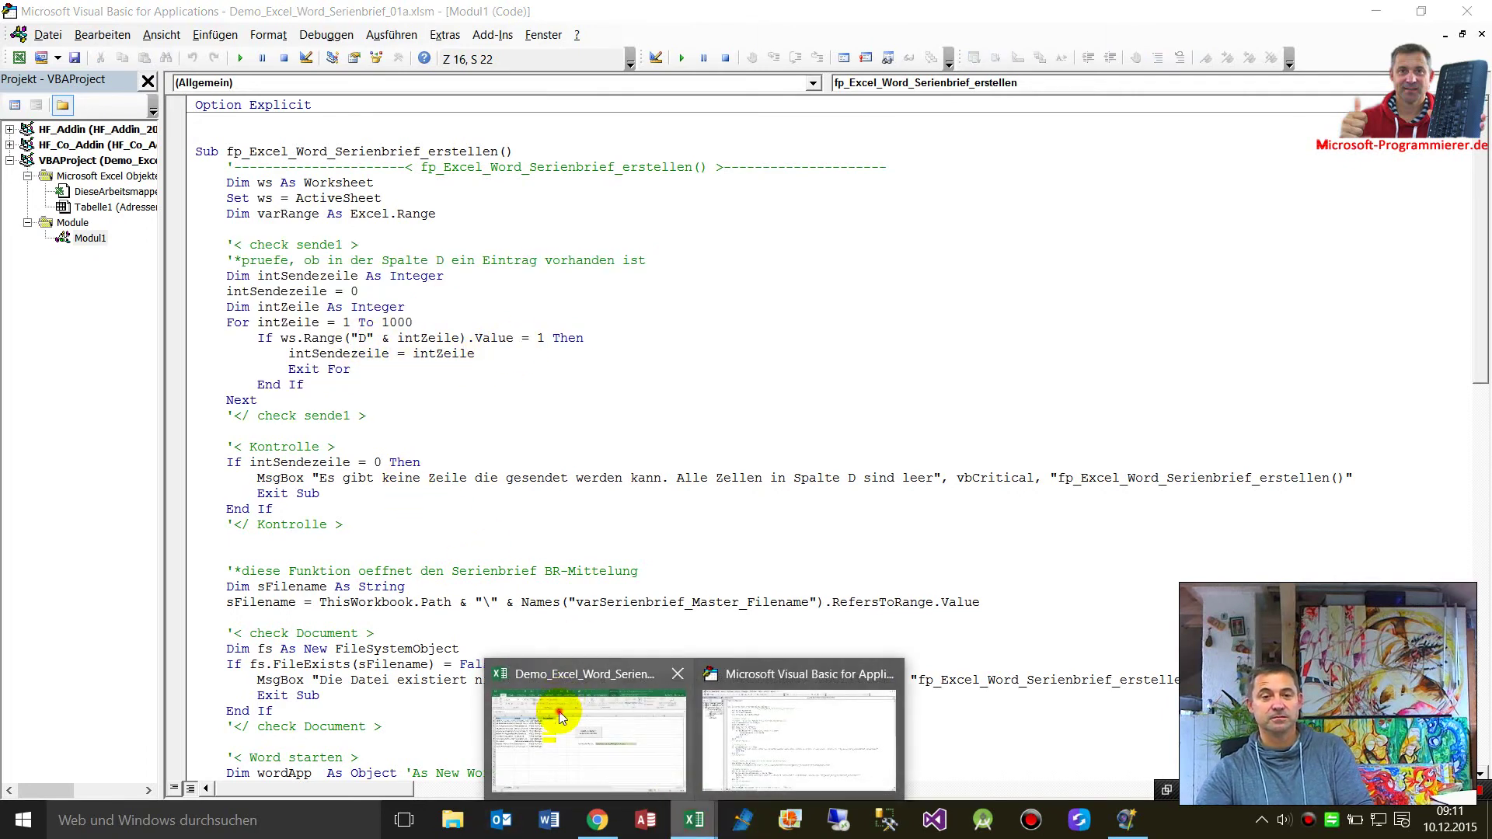
pyautogui.click(550, 709)
# - Check cells D3 and D10 marked 1 under Anschreiben, then return to the VBA editor
pyautogui.click(530, 311)
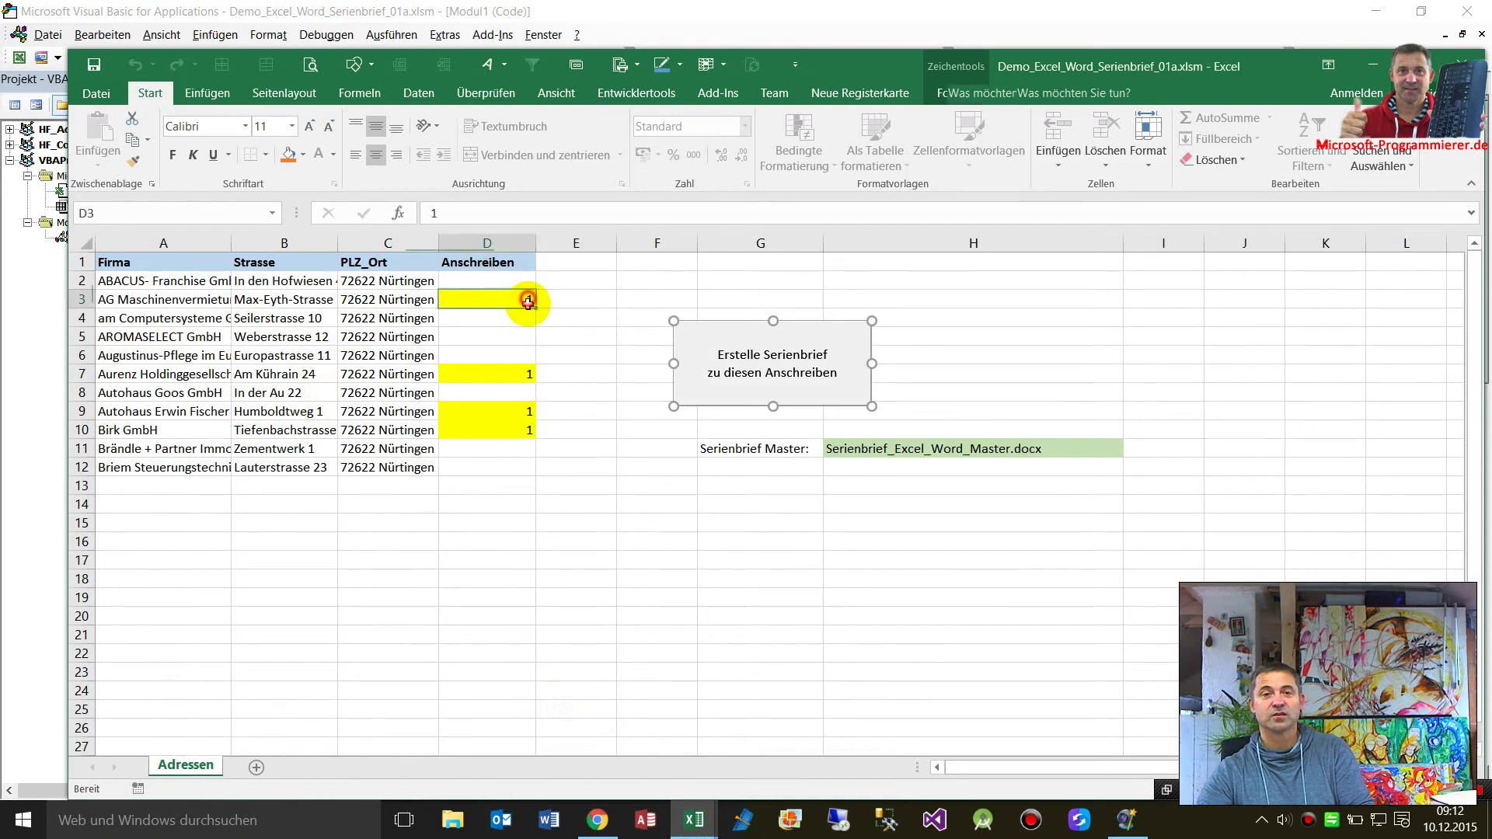
pyautogui.click(527, 435)
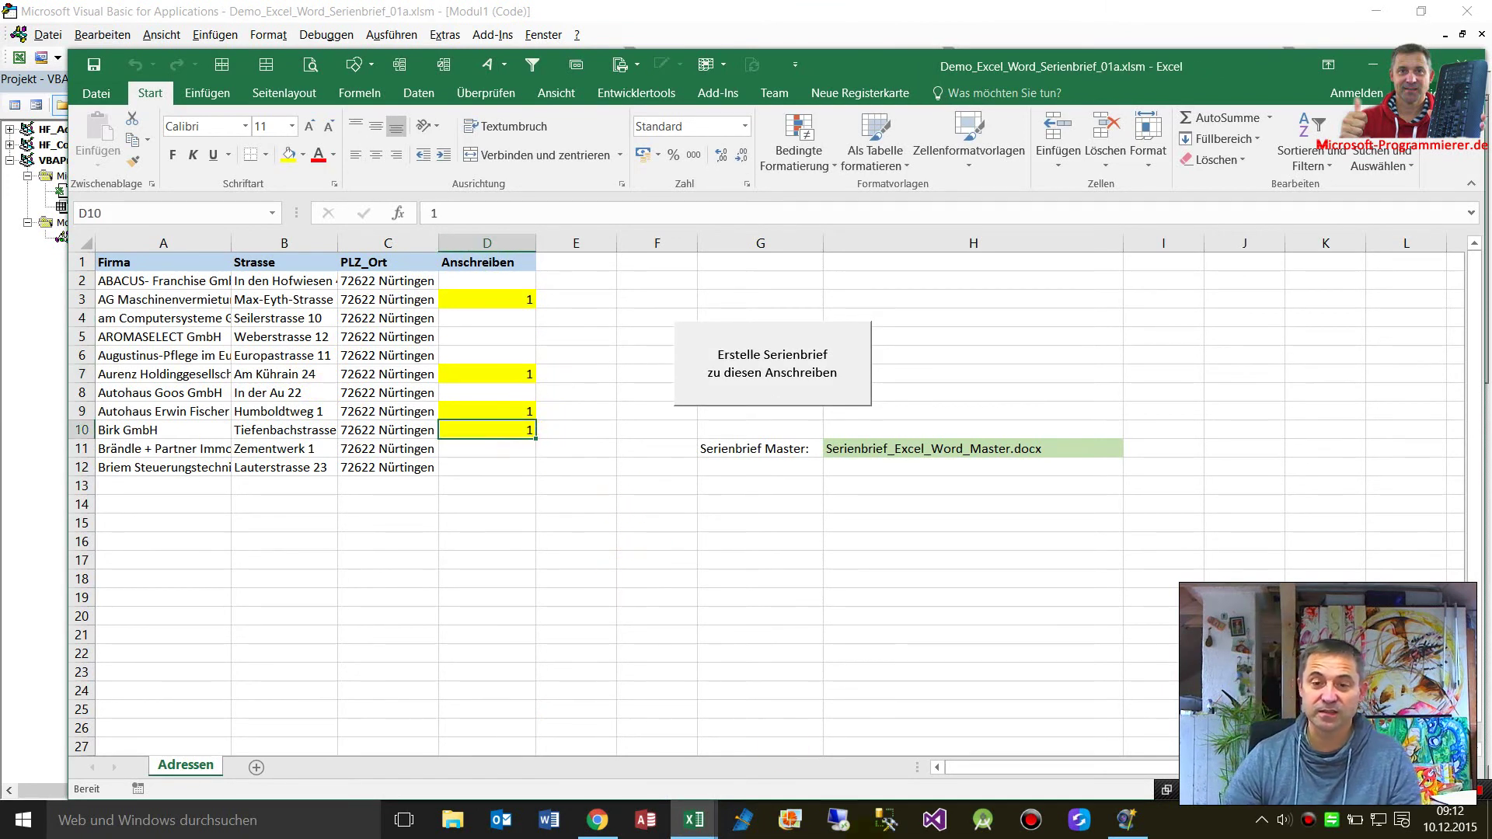
pyautogui.click(694, 820)
pyautogui.click(795, 750)
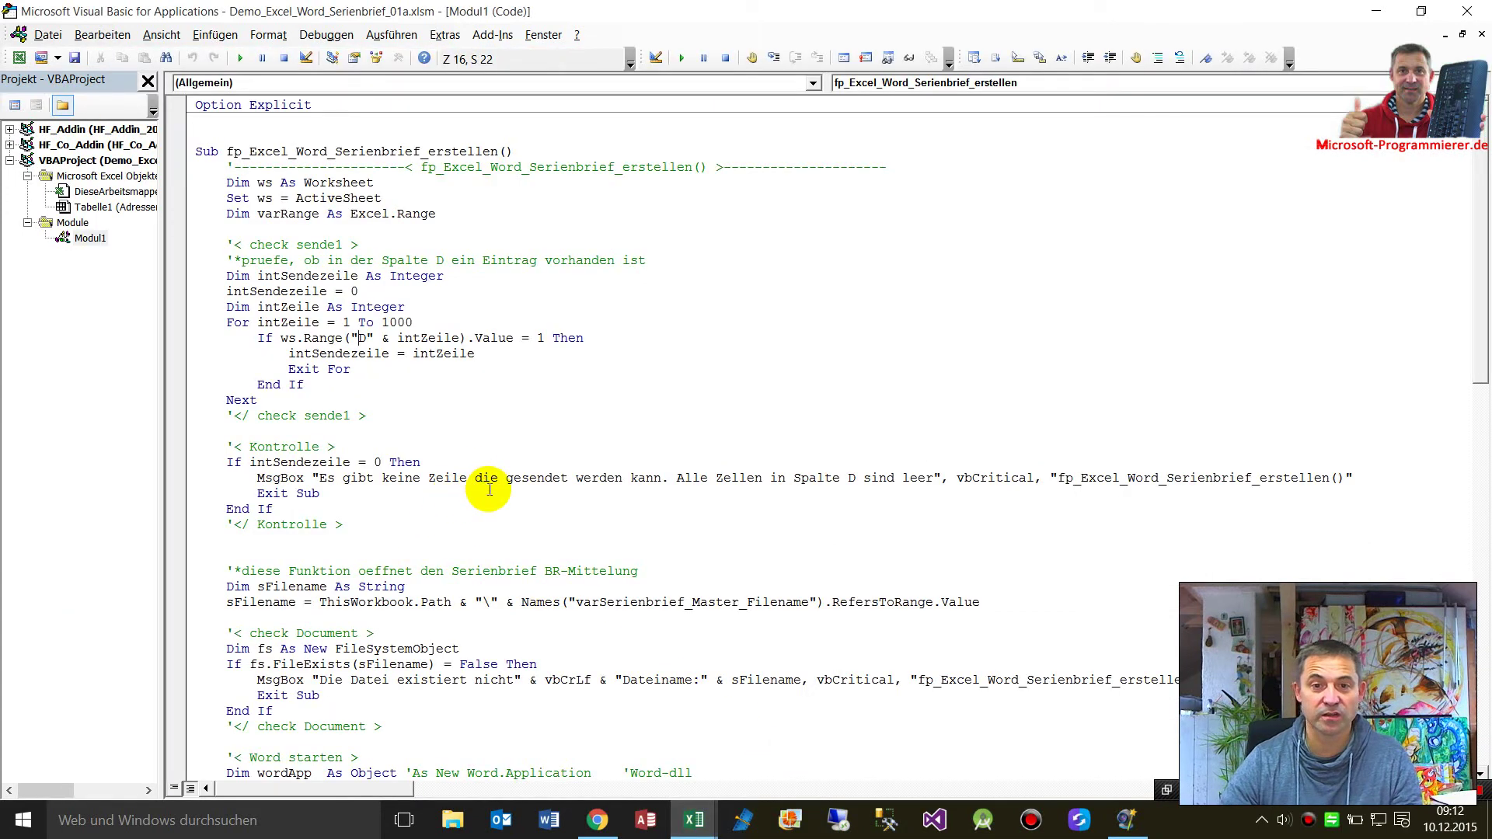
# - Point out Exit For and the sFilename line built from ThisWorkbook.Path and varSerienbrief_Master_Filename
pyautogui.scroll(-2, 479, 486)
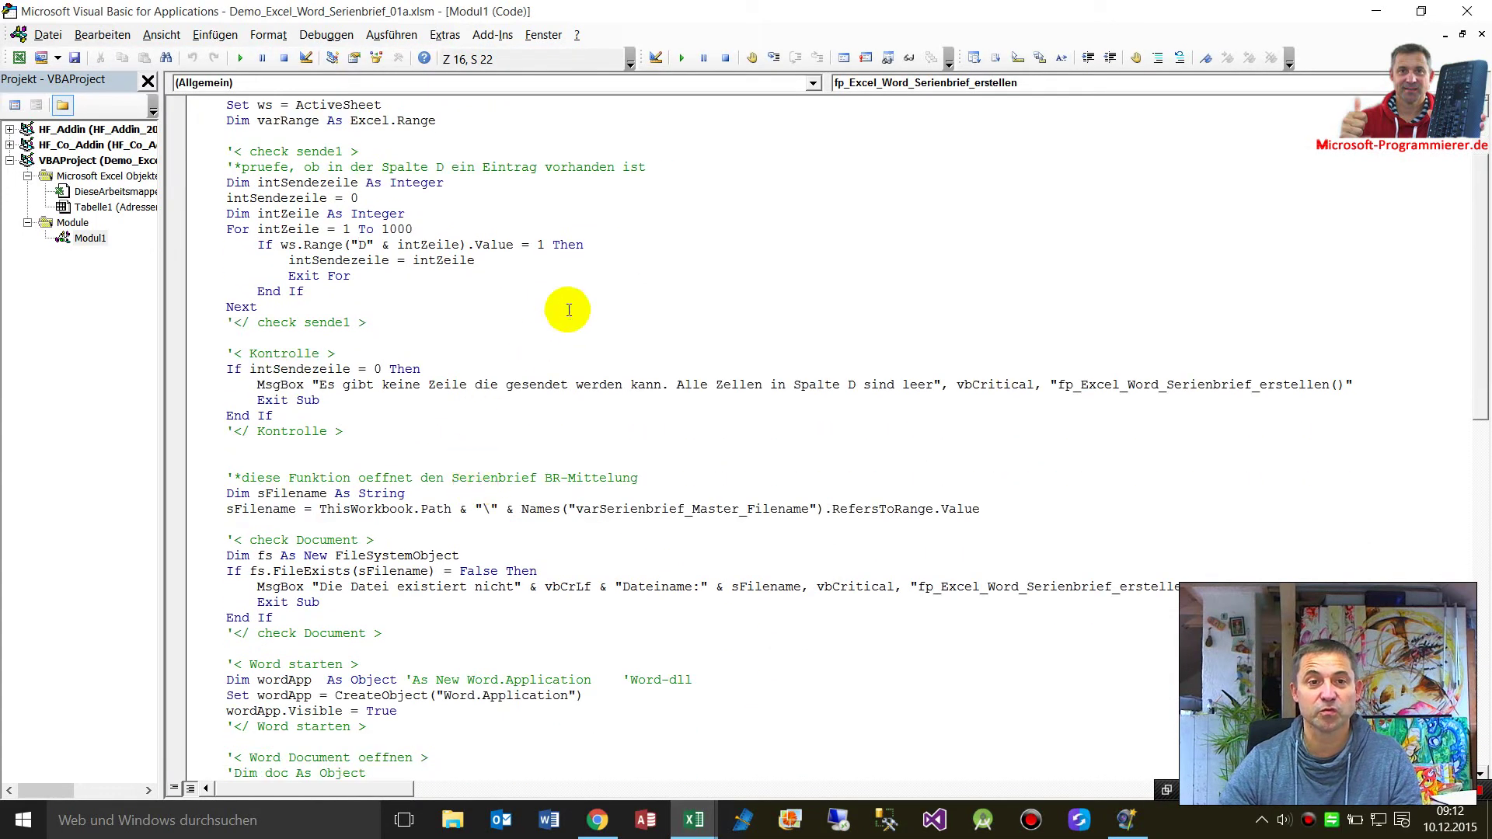
pyautogui.click(335, 277)
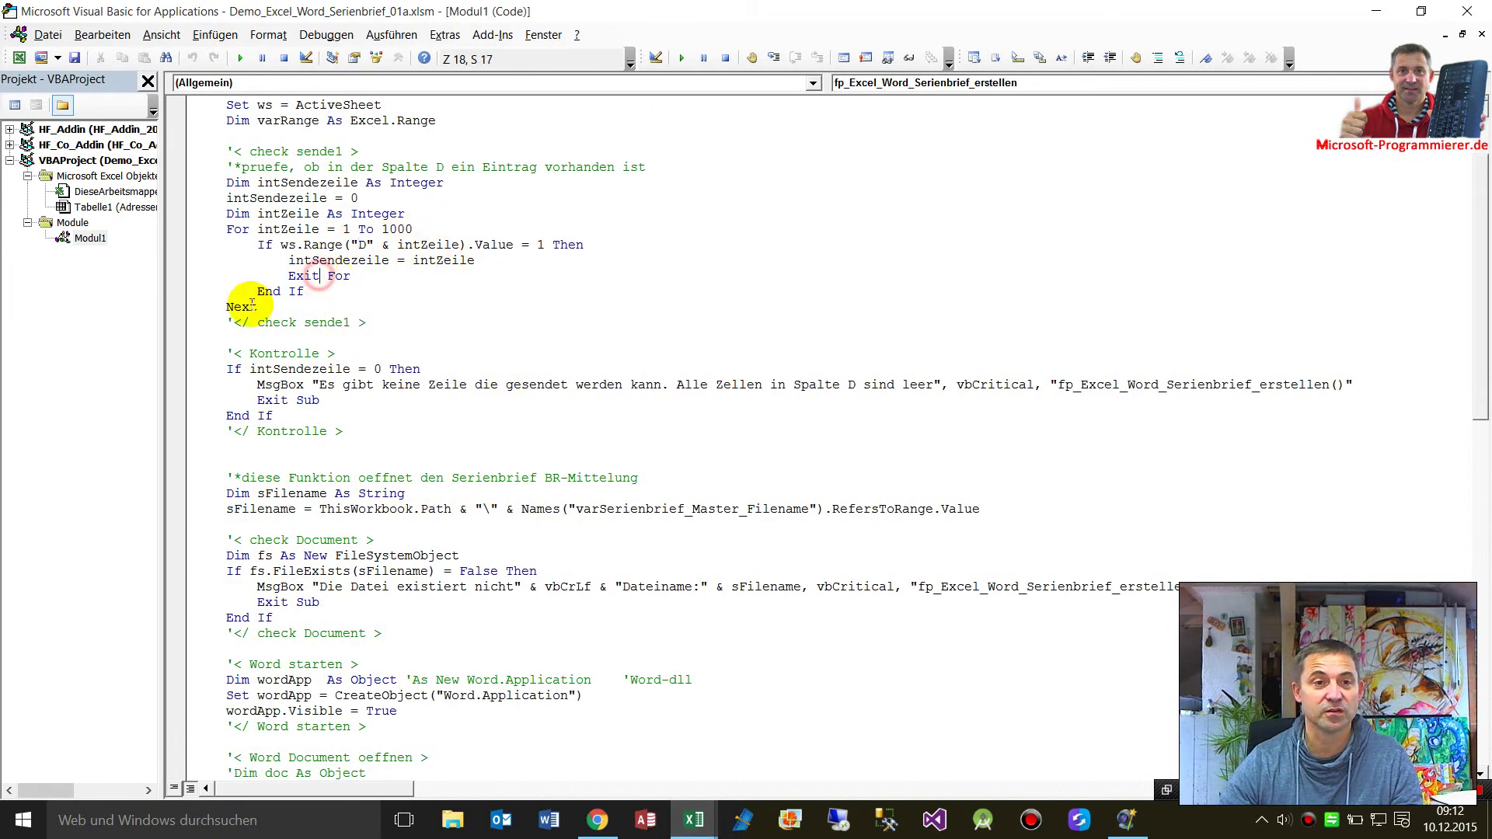
pyautogui.scroll(-4, 309, 469)
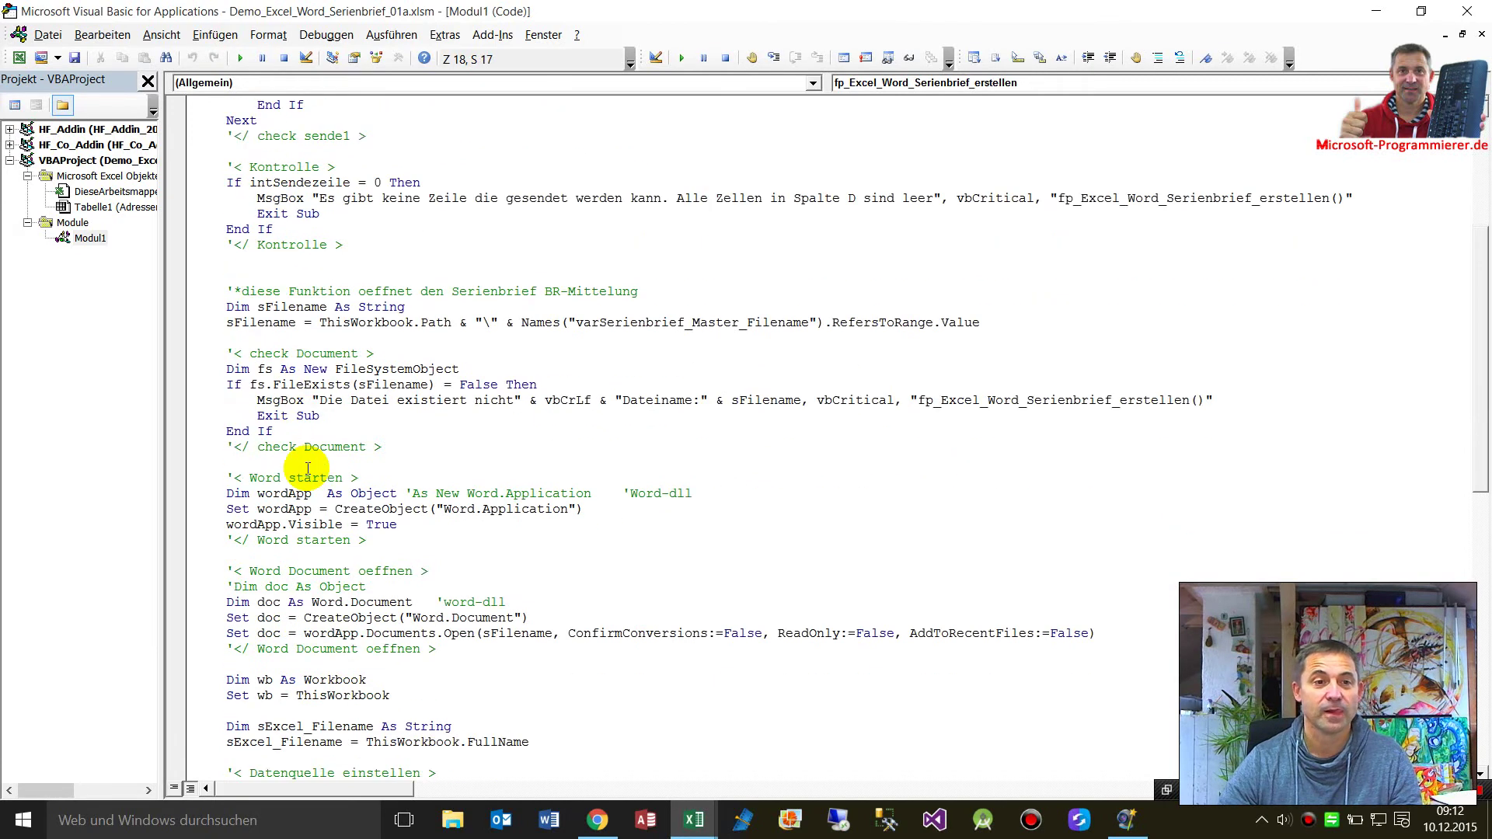
pyautogui.doubleClick(267, 324)
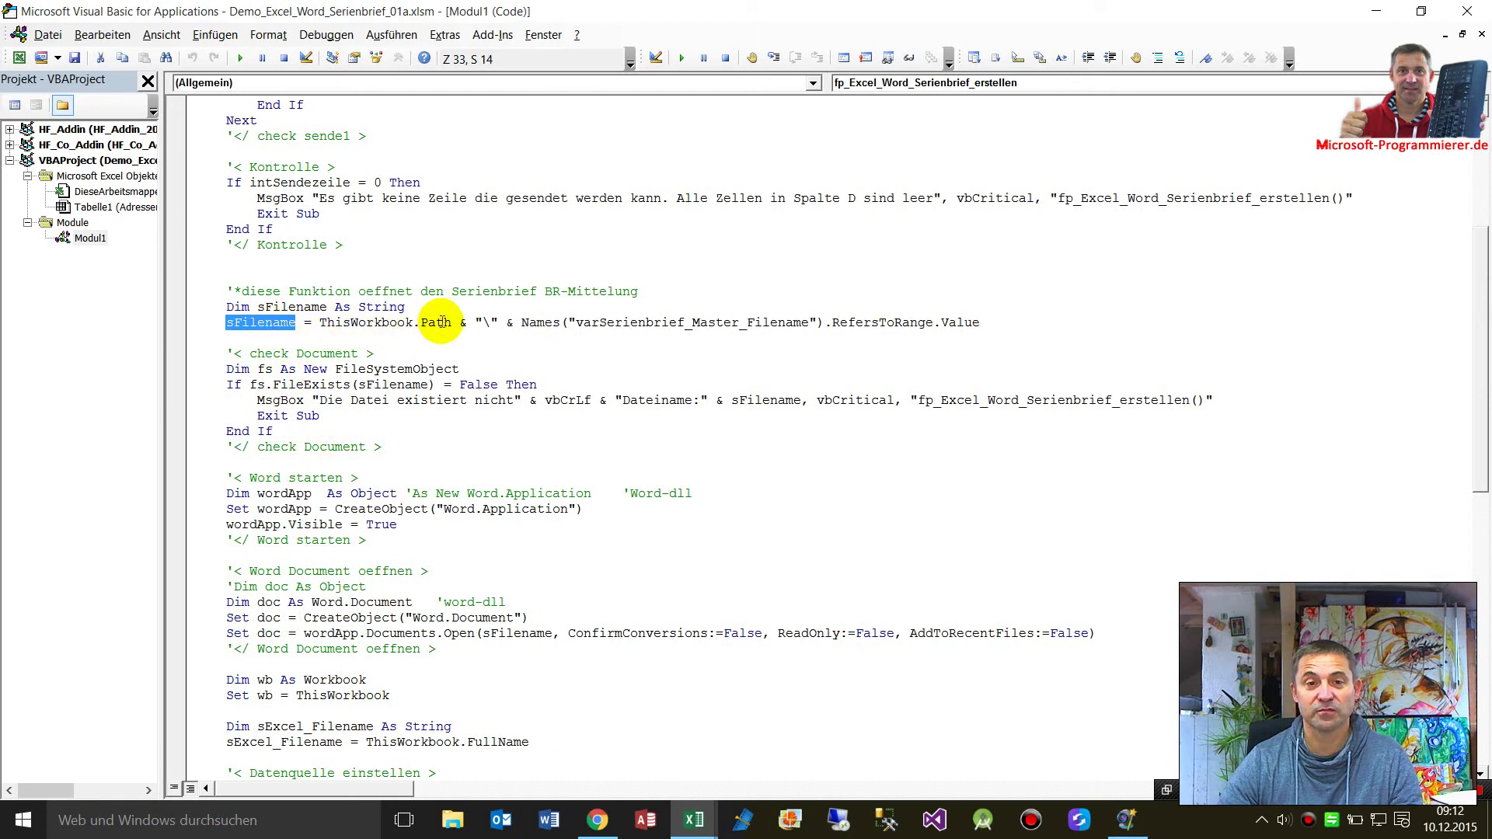
pyautogui.moveTo(451, 323); pyautogui.dragTo(324, 323)
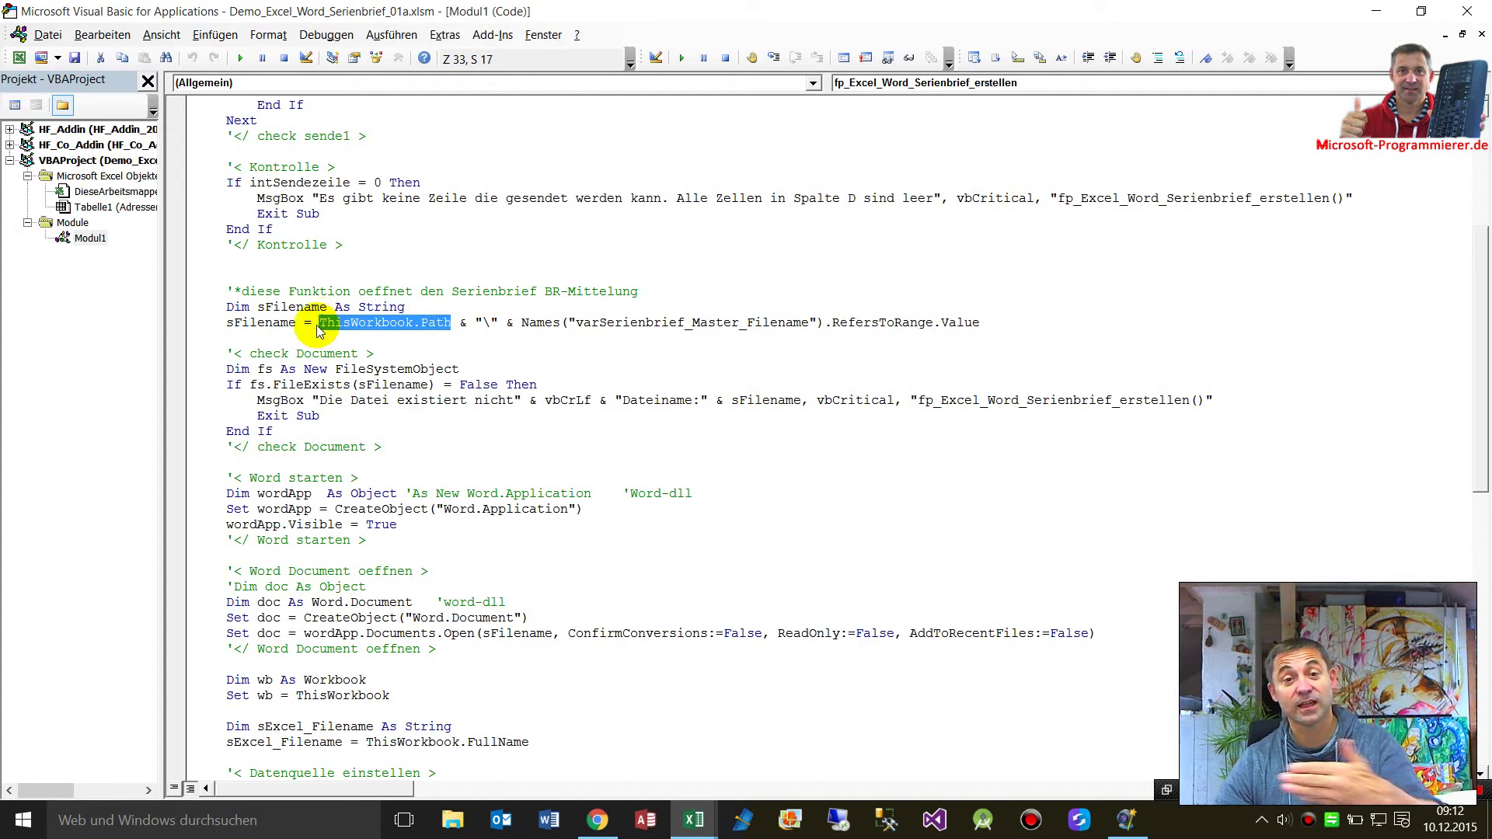
pyautogui.doubleClick(541, 322)
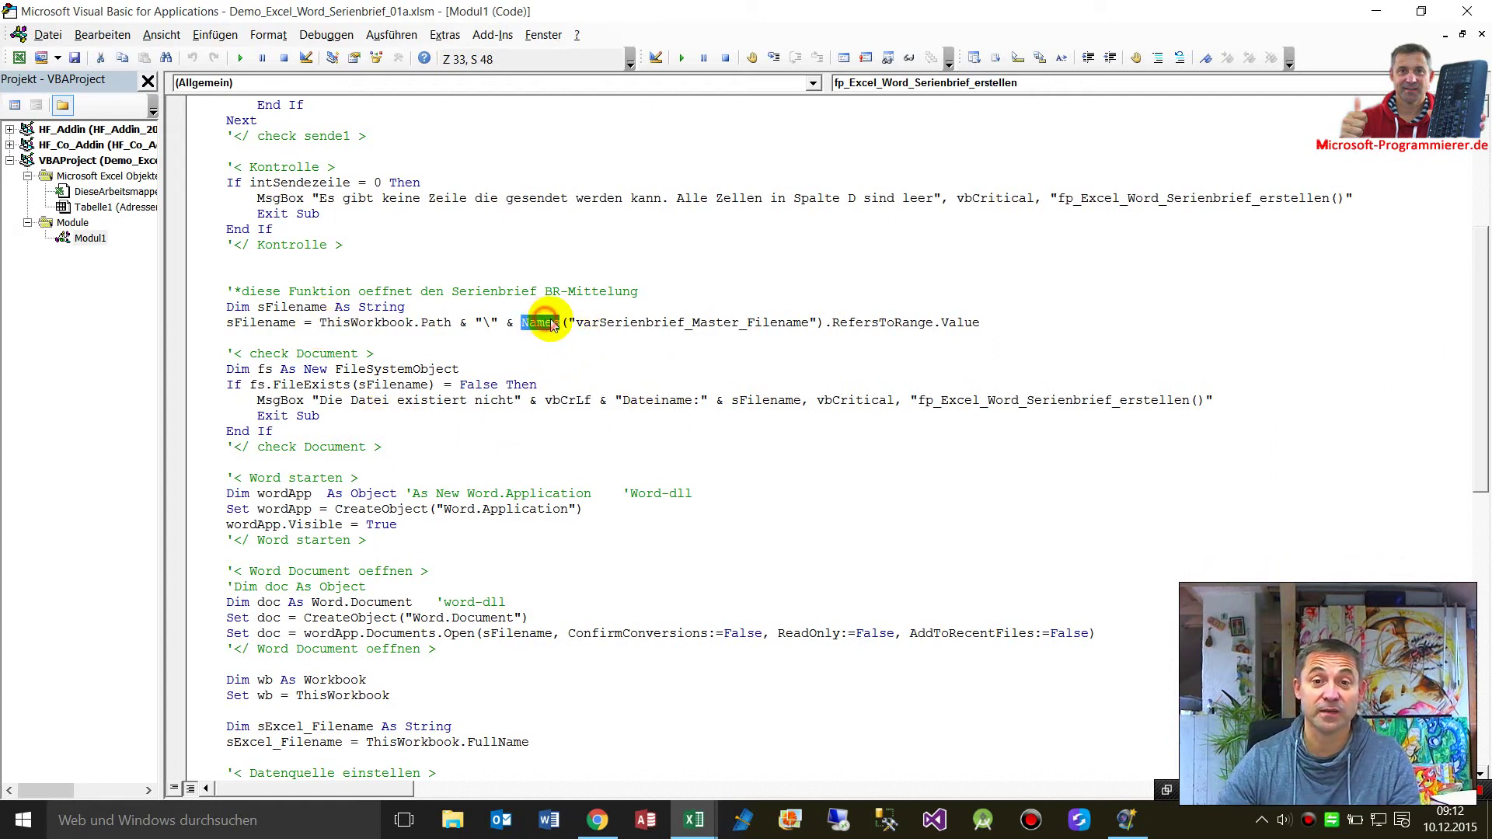
pyautogui.doubleClick(601, 324)
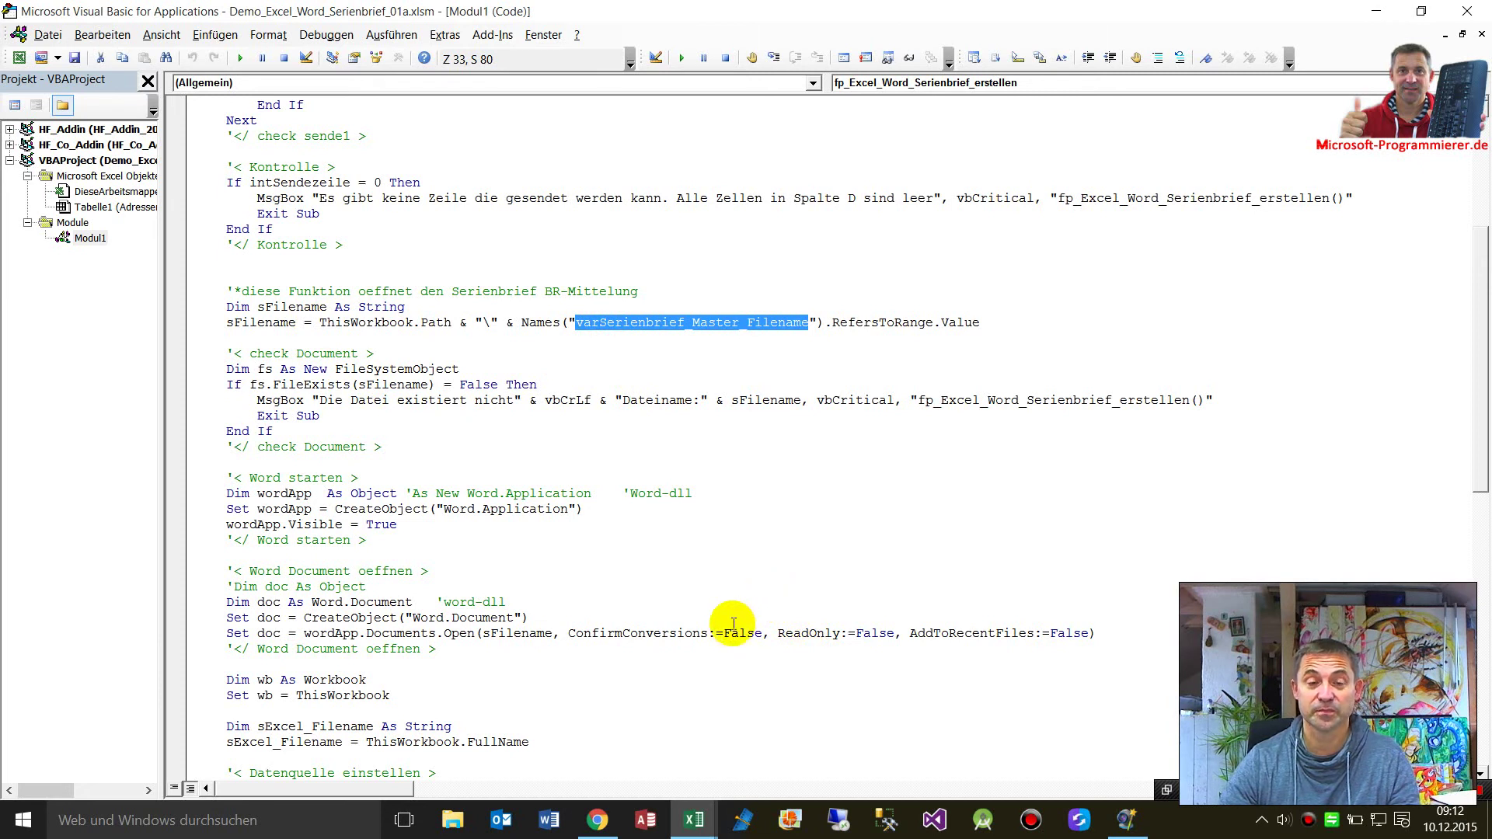
# - Highlight CreateObject starting Word and wordApp in the version check
pyautogui.scroll(-1, 494, 645)
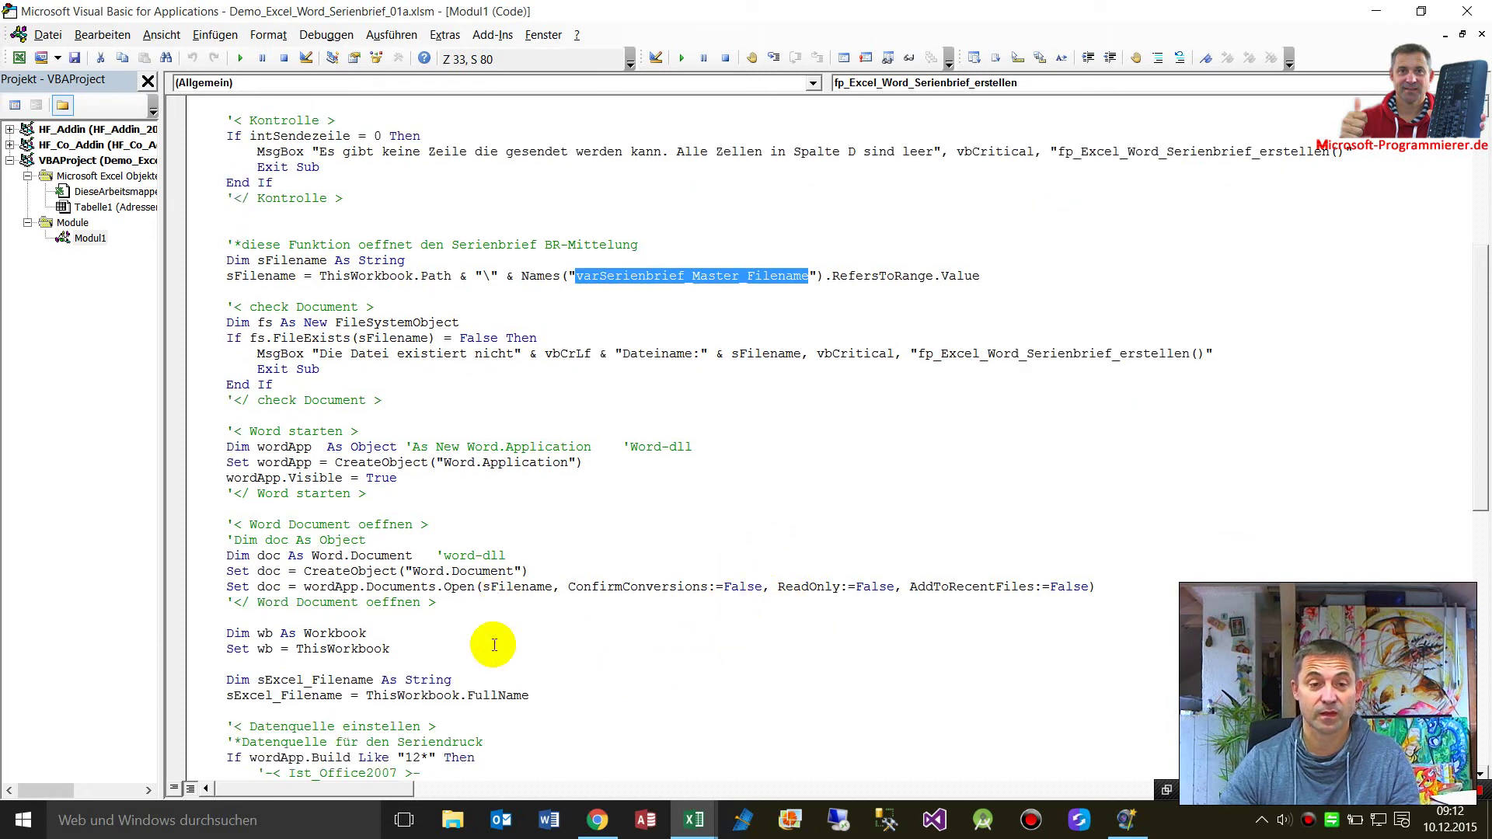
pyautogui.doubleClick(381, 462)
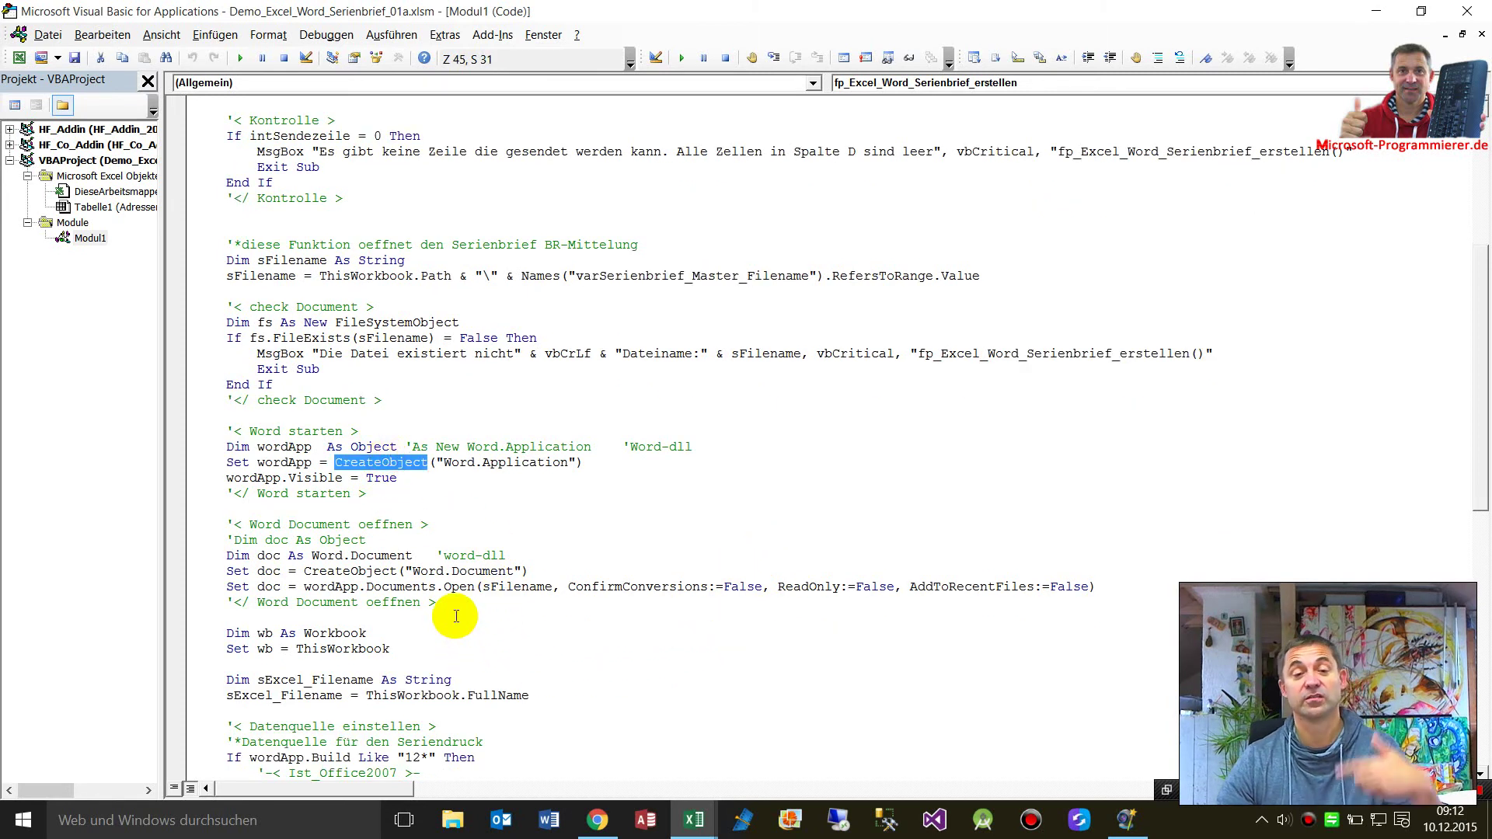
pyautogui.scroll(-3, 447, 599)
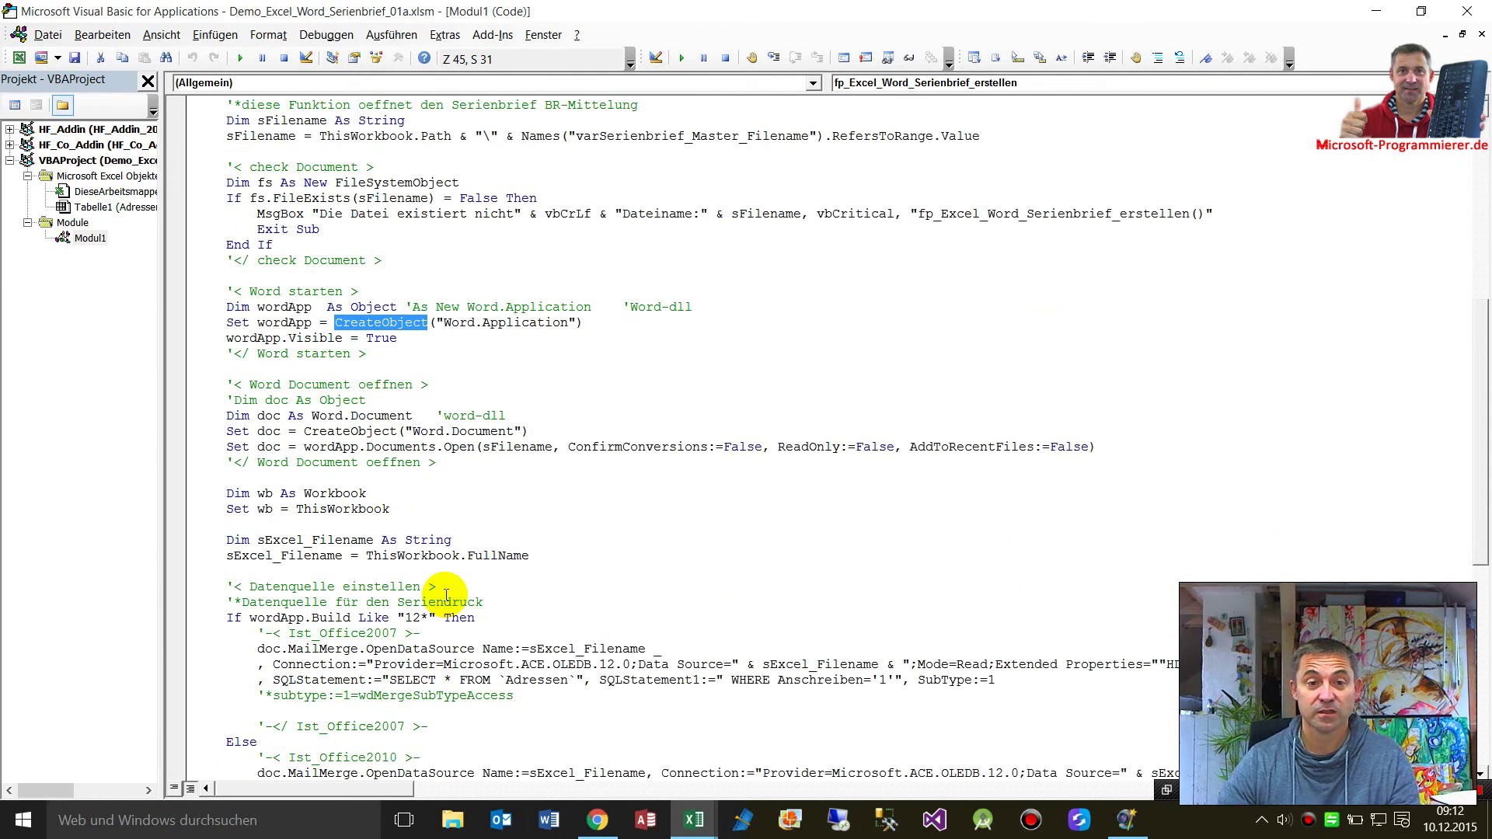
pyautogui.scroll(-3, 447, 599)
pyautogui.doubleClick(280, 478)
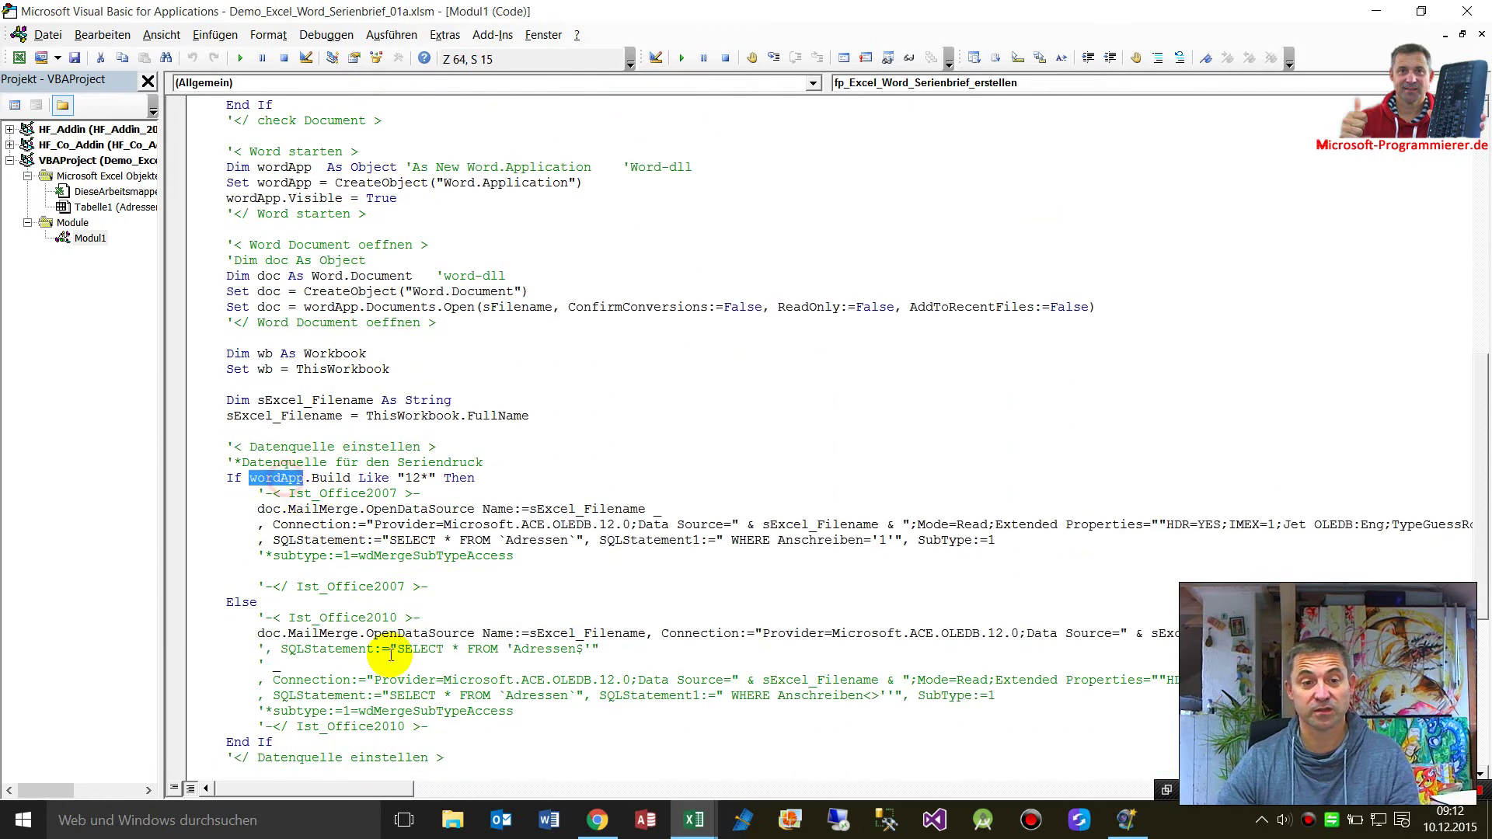
# - Highlight MailMerge.OpenDataSource with sExcel_Filename and doc.MailMerge.Execute, then close the VBA editor
pyautogui.scroll(-2, 389, 653)
pyautogui.doubleClick(322, 540)
pyautogui.doubleClick(433, 539)
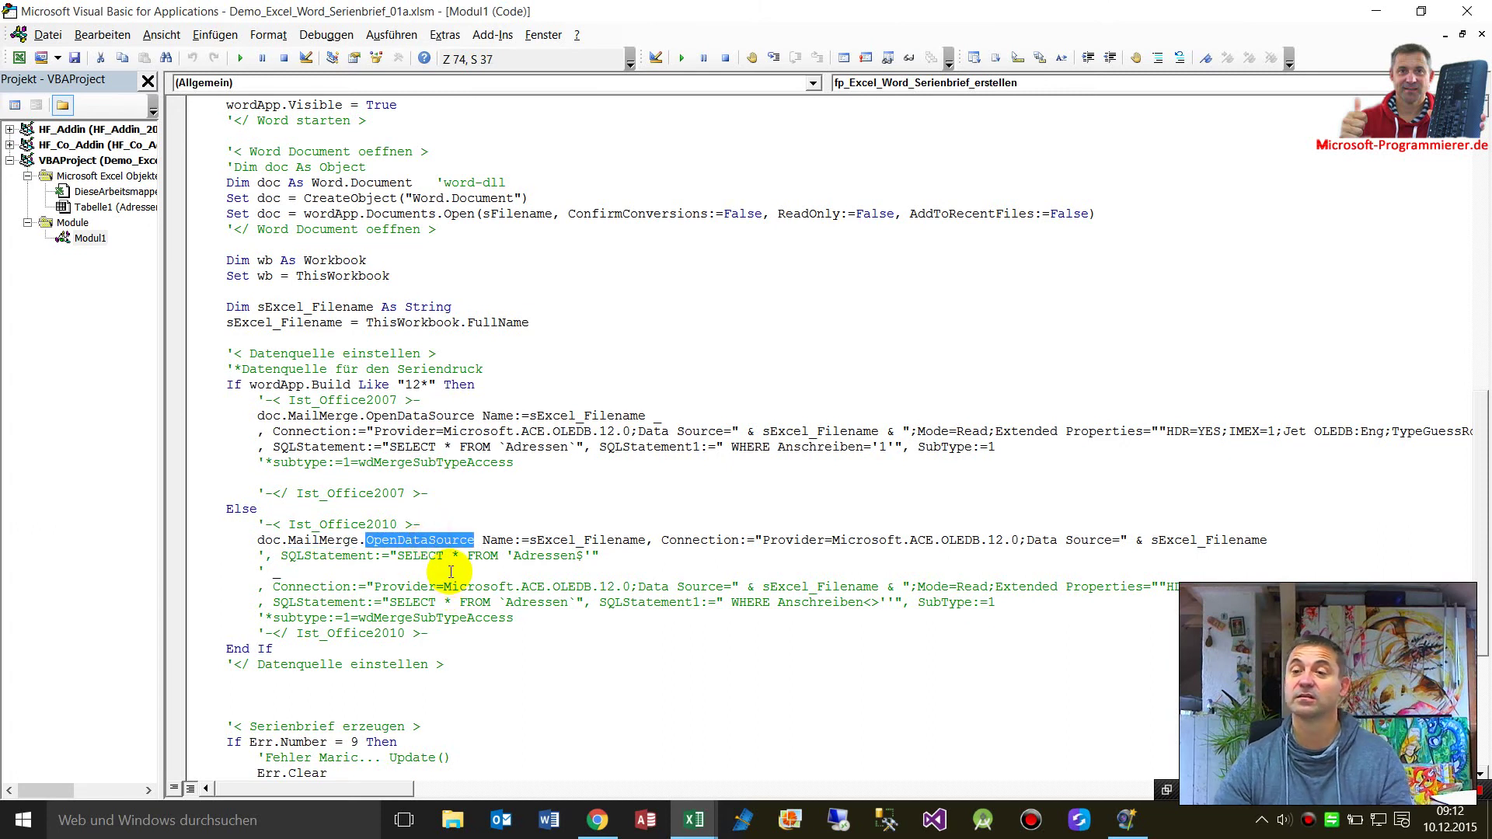
pyautogui.doubleClick(577, 541)
pyautogui.scroll(-6, 493, 640)
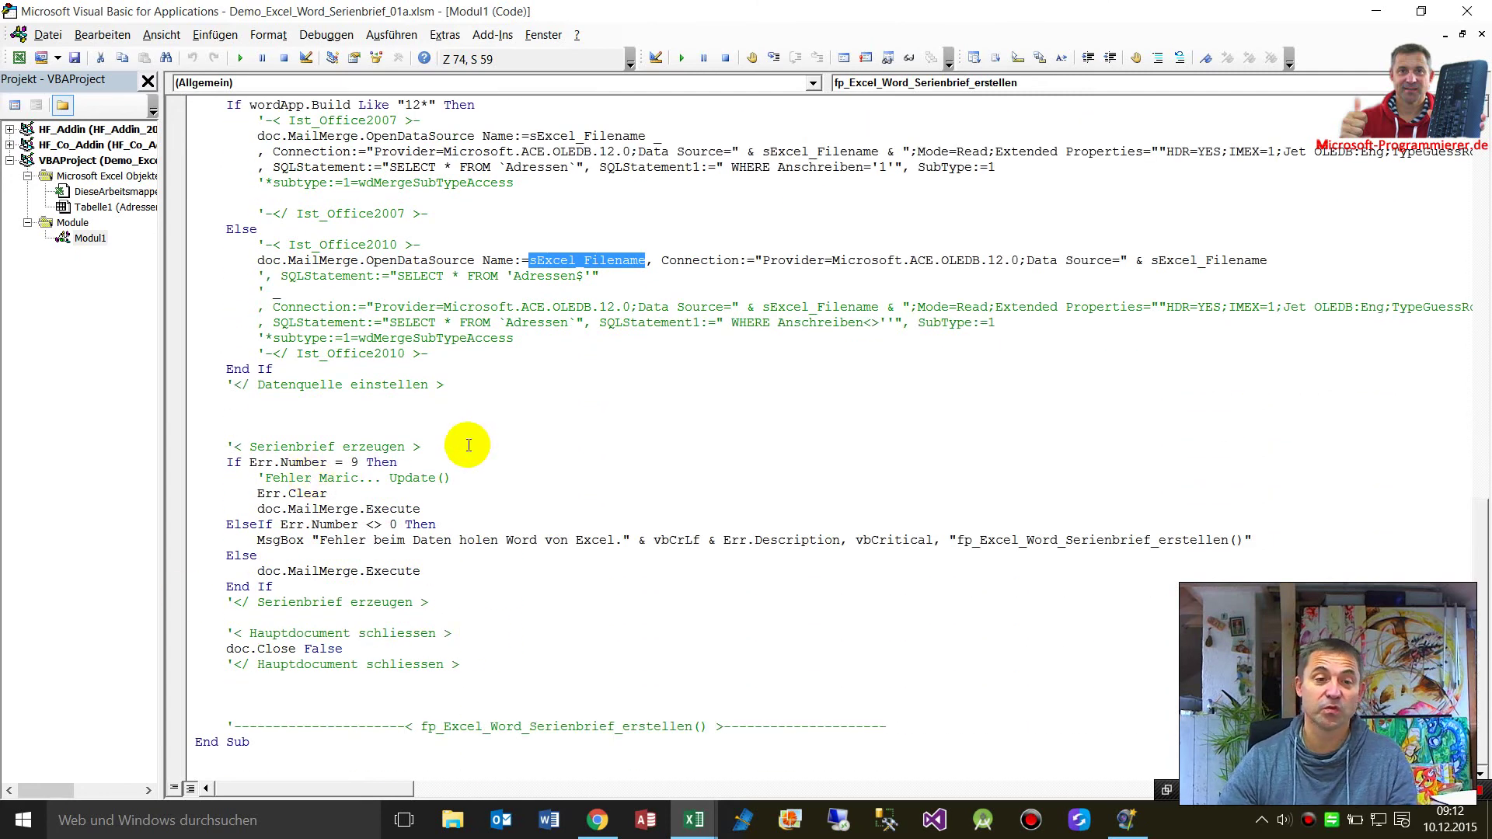
pyautogui.doubleClick(346, 571)
pyautogui.doubleClick(385, 572)
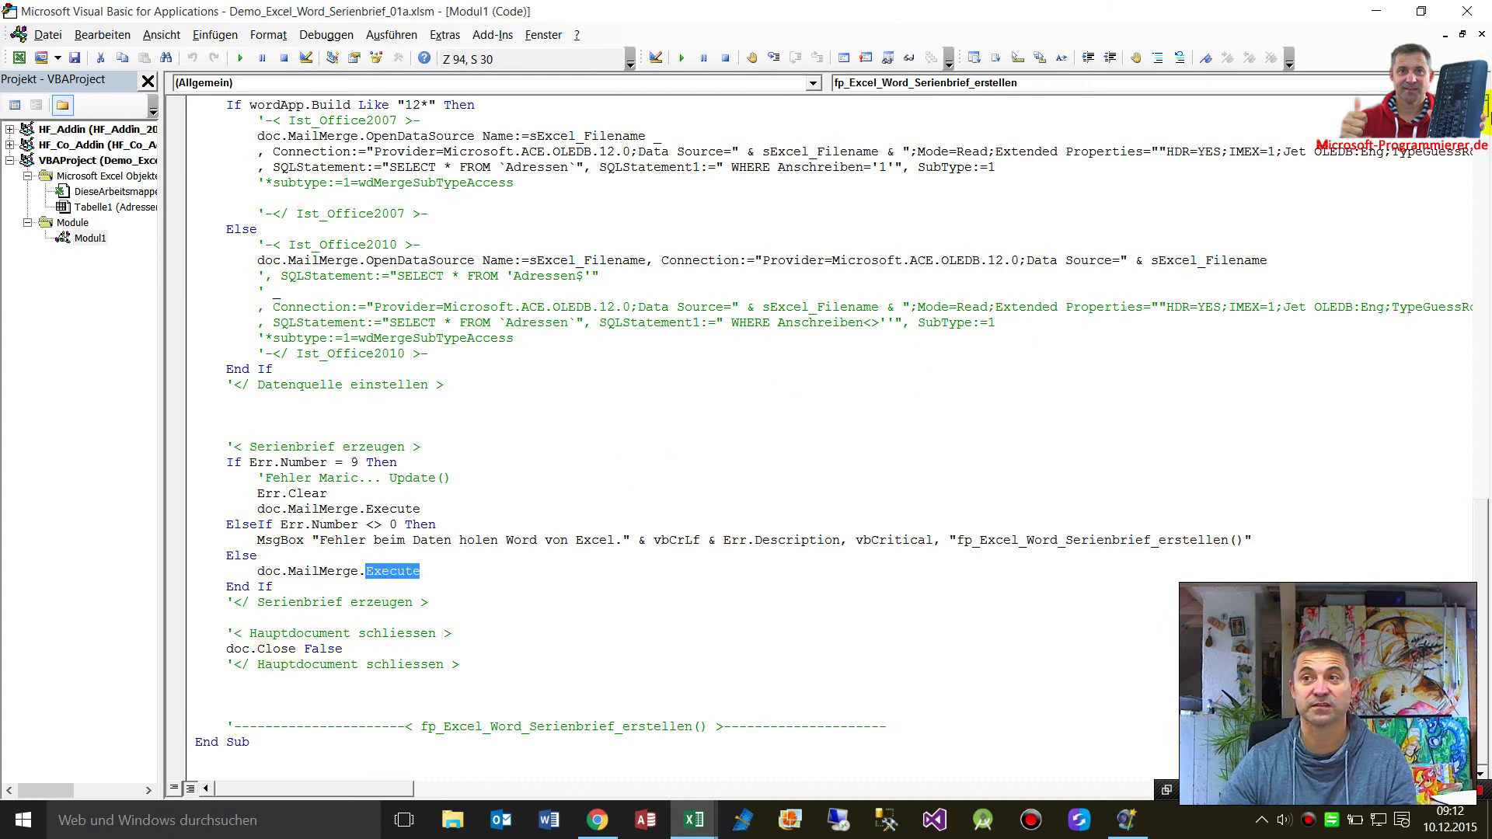
pyautogui.click(1468, 11)
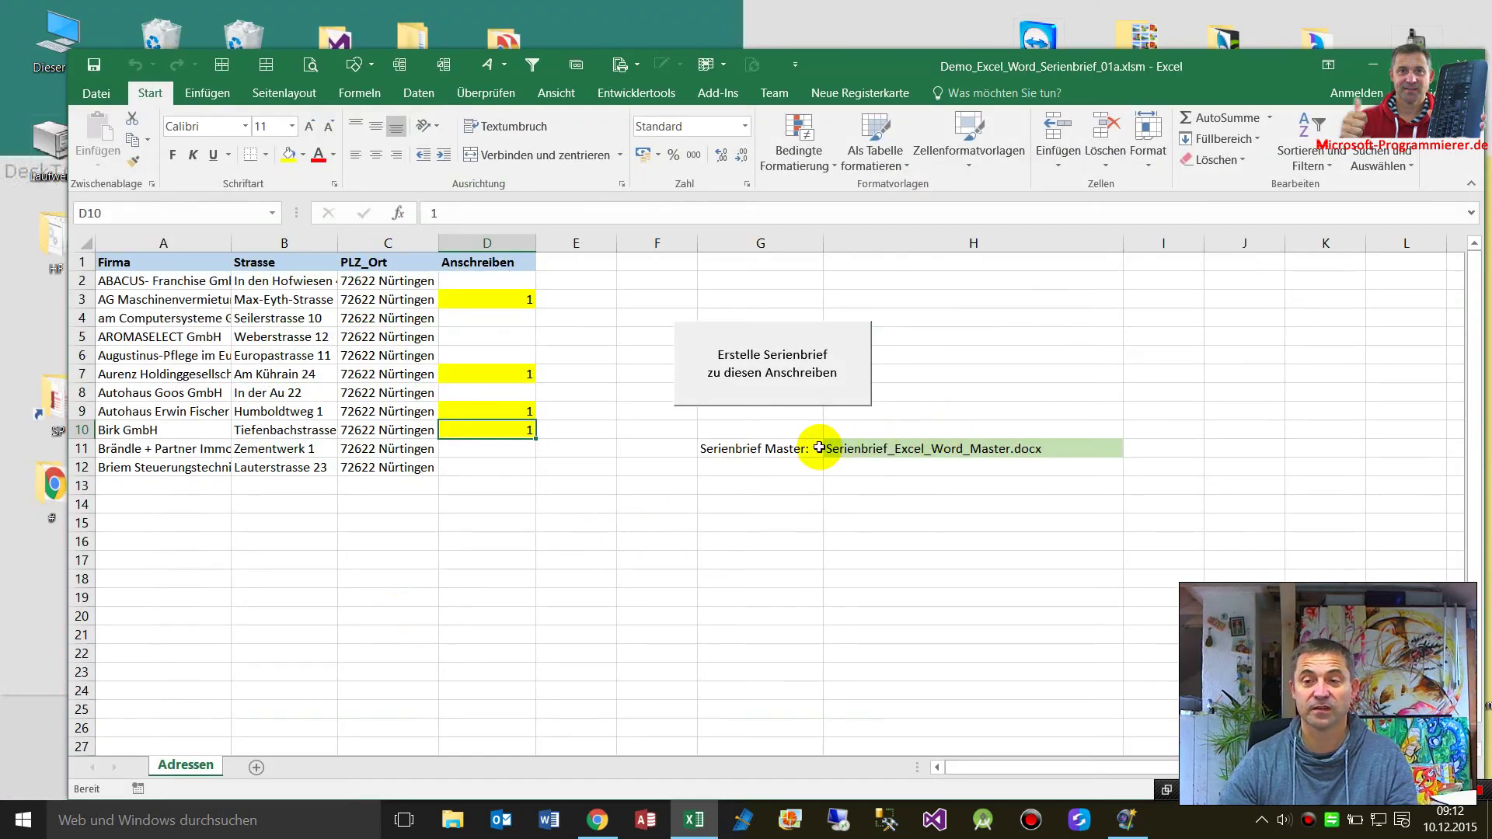
# - Maximize the Excel window so the Adressen sheet fills the screen
pyautogui.doubleClick(905, 64)
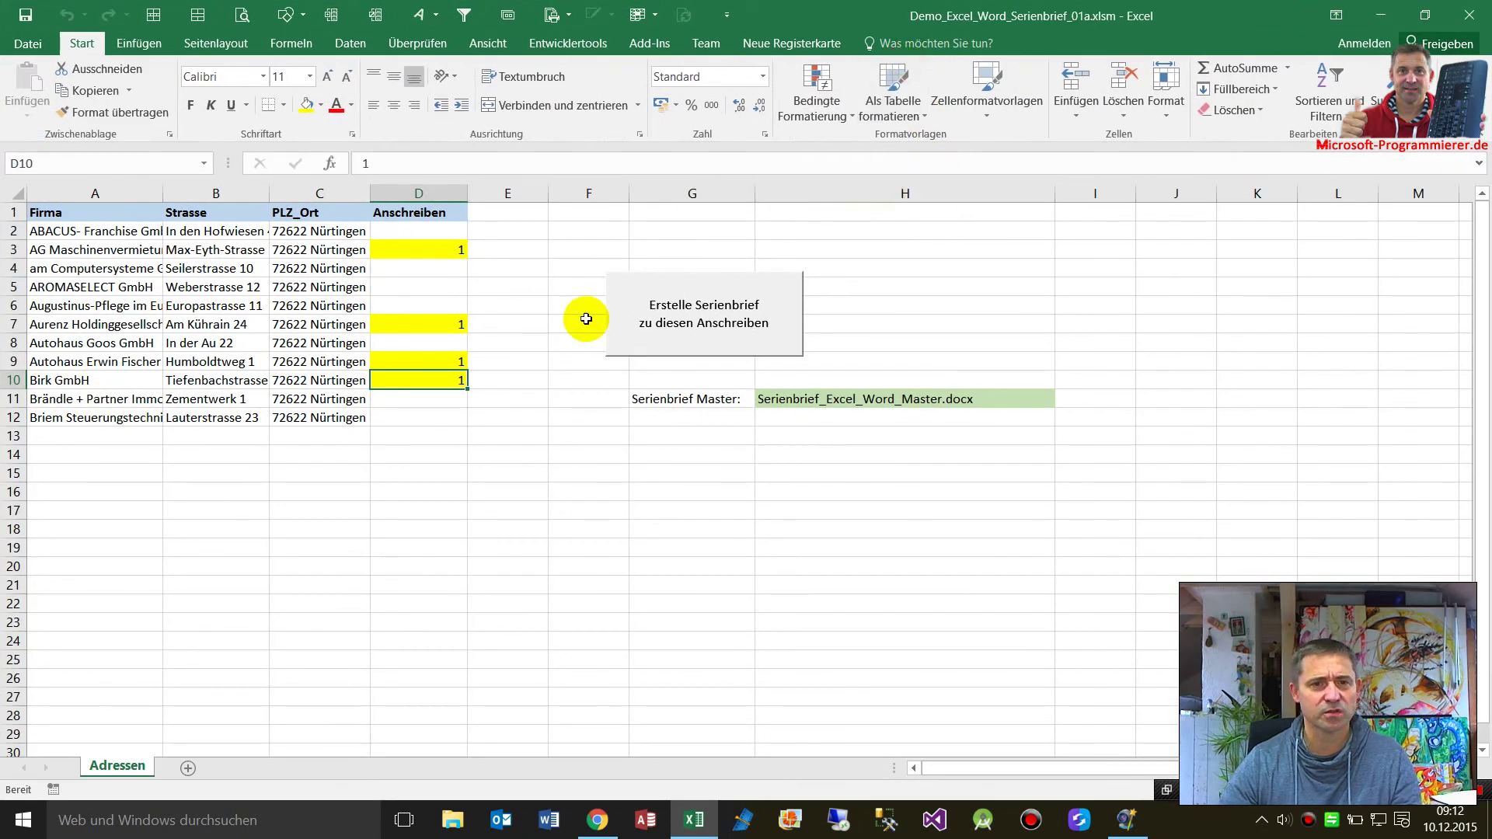